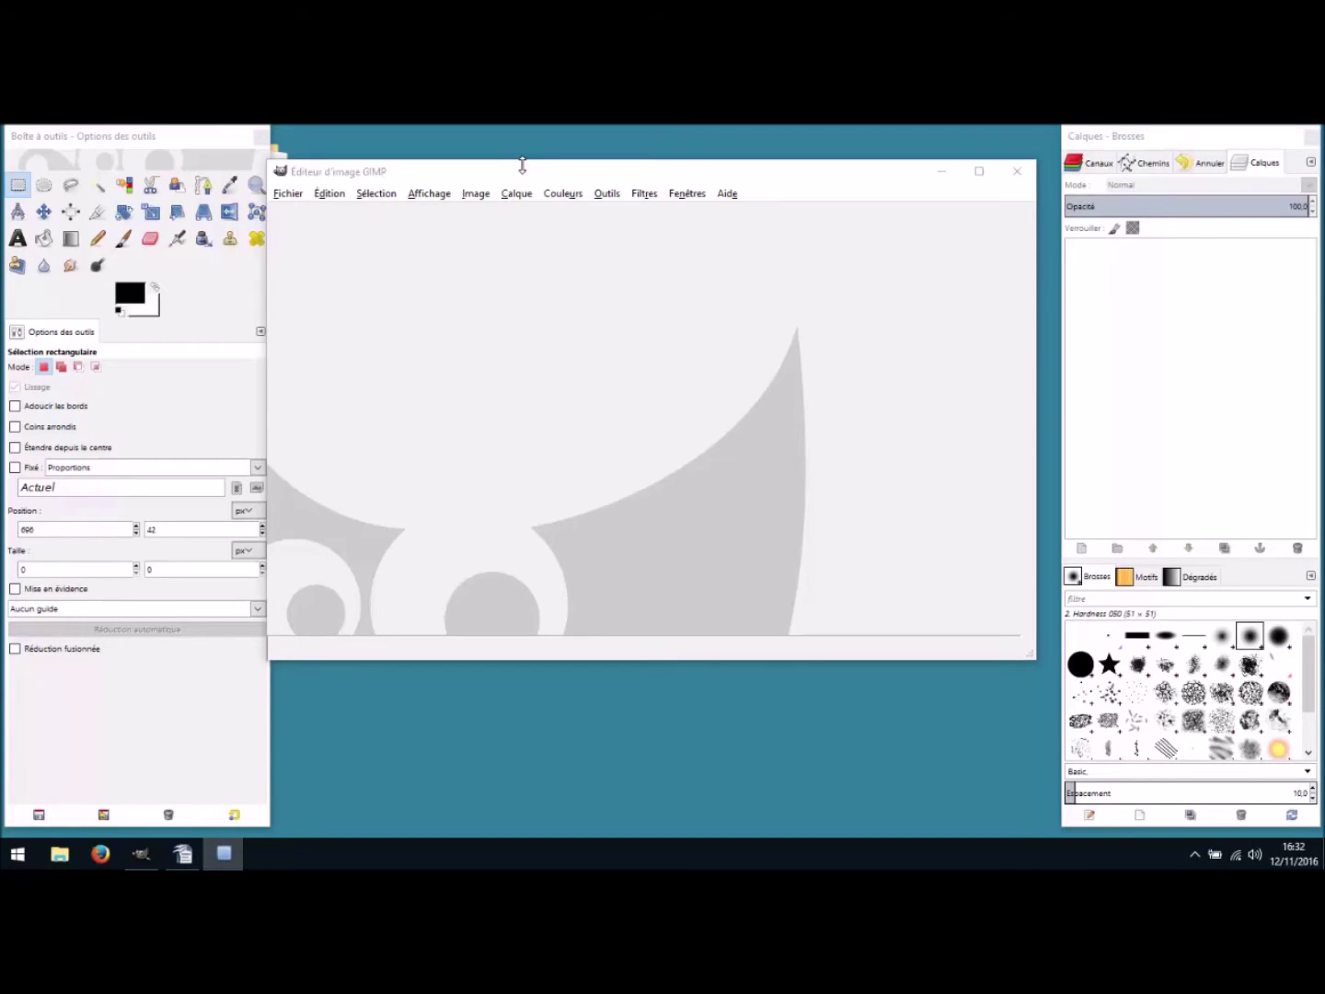
- Move the image editor, toolbox and layers-brushes windows separately around the desktop
left_click_drag(573, 179, 538, 201)
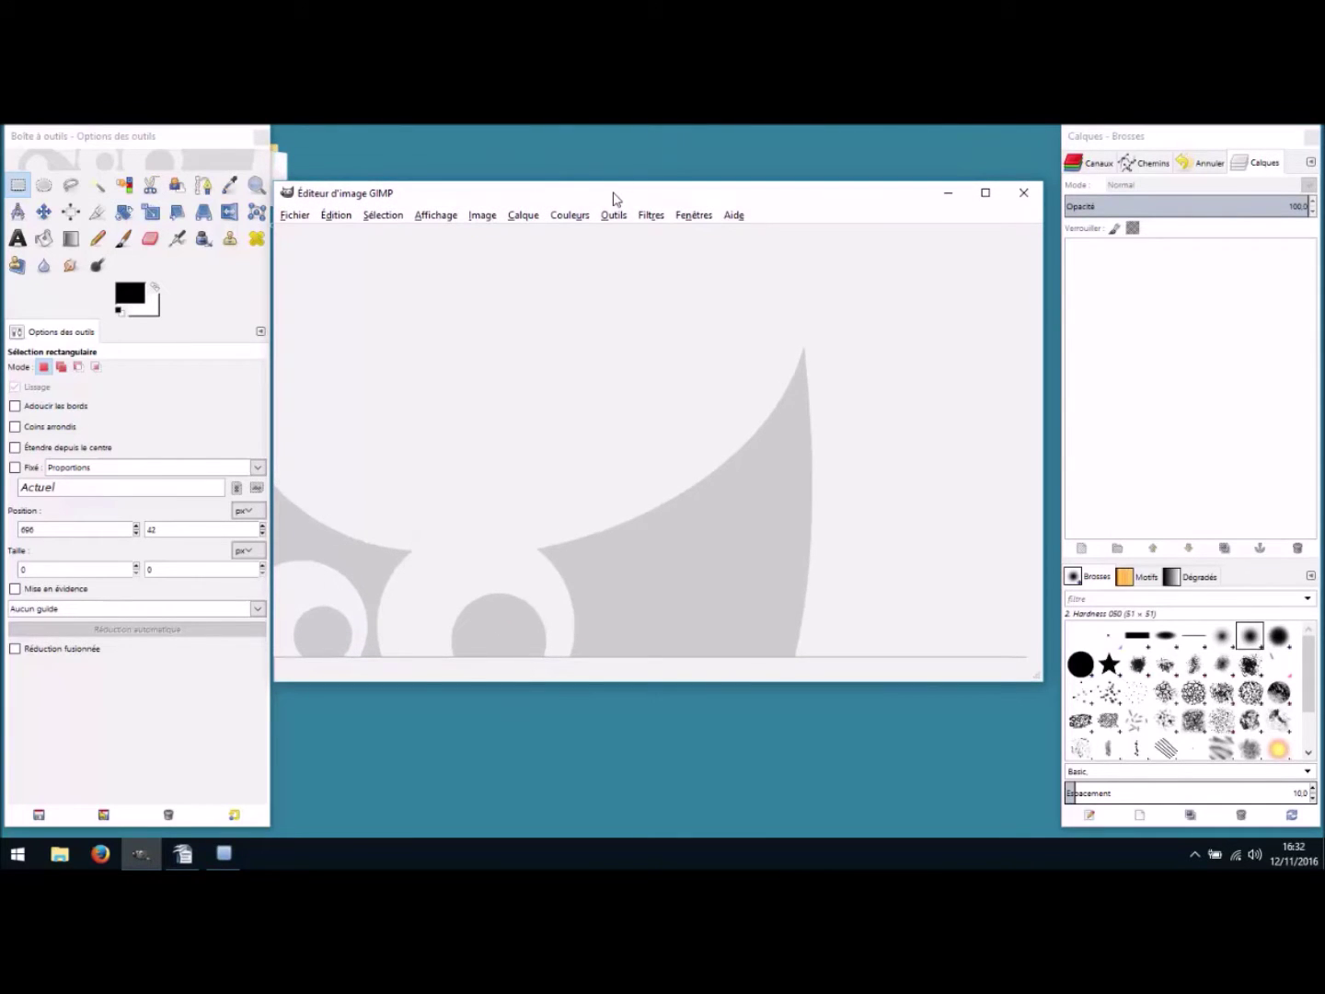
mouse_move(554, 201)
left_mouse_down()
mouse_move(580, 198)
mouse_move(560, 178)
left_mouse_up()
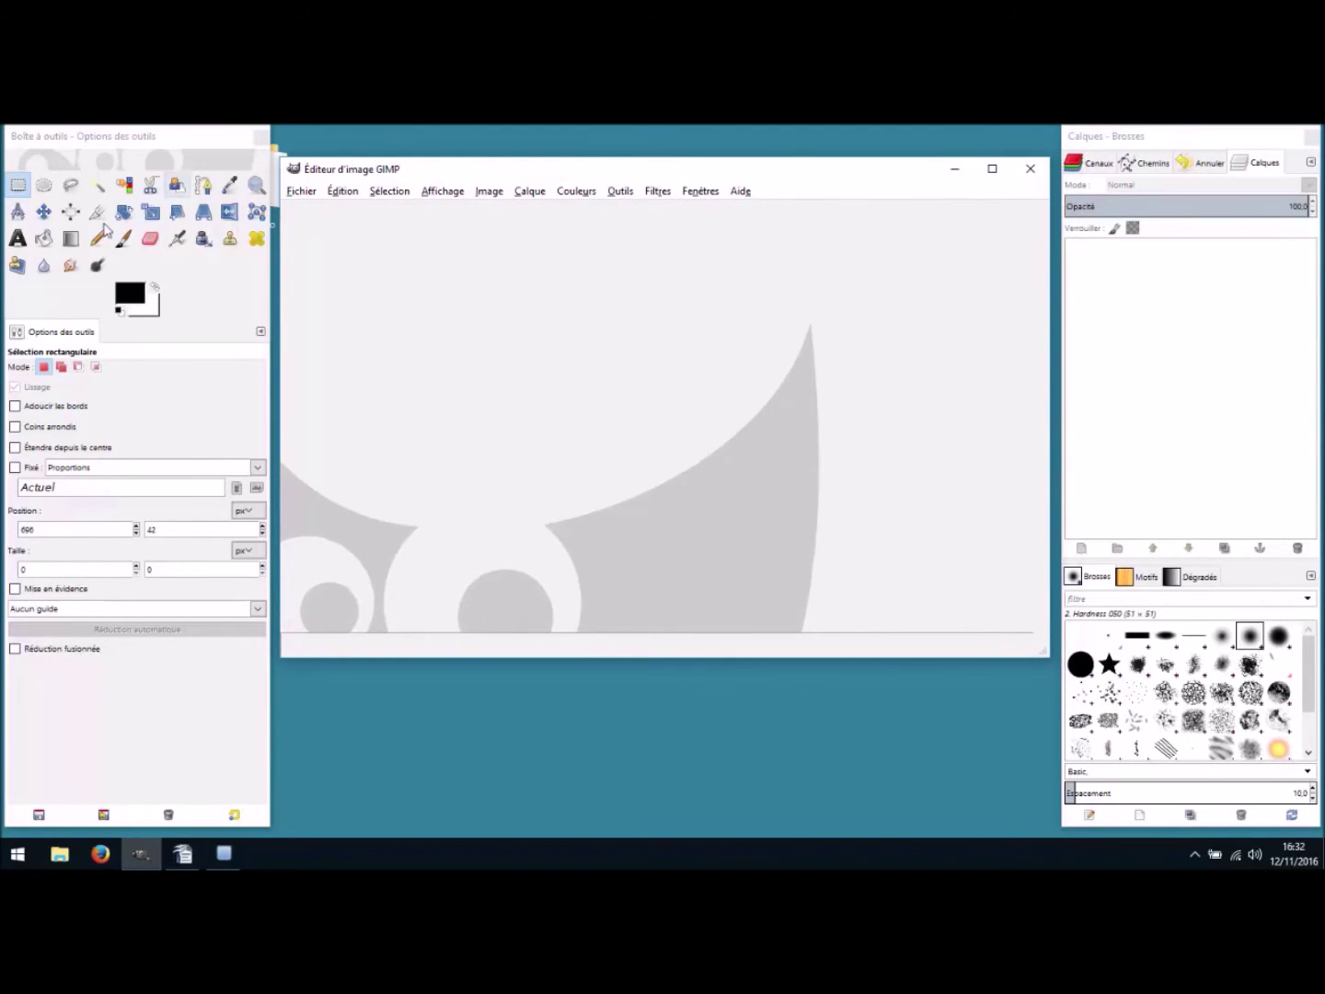
mouse_move(146, 134)
left_mouse_down()
mouse_move(198, 141)
mouse_move(161, 154)
left_mouse_up()
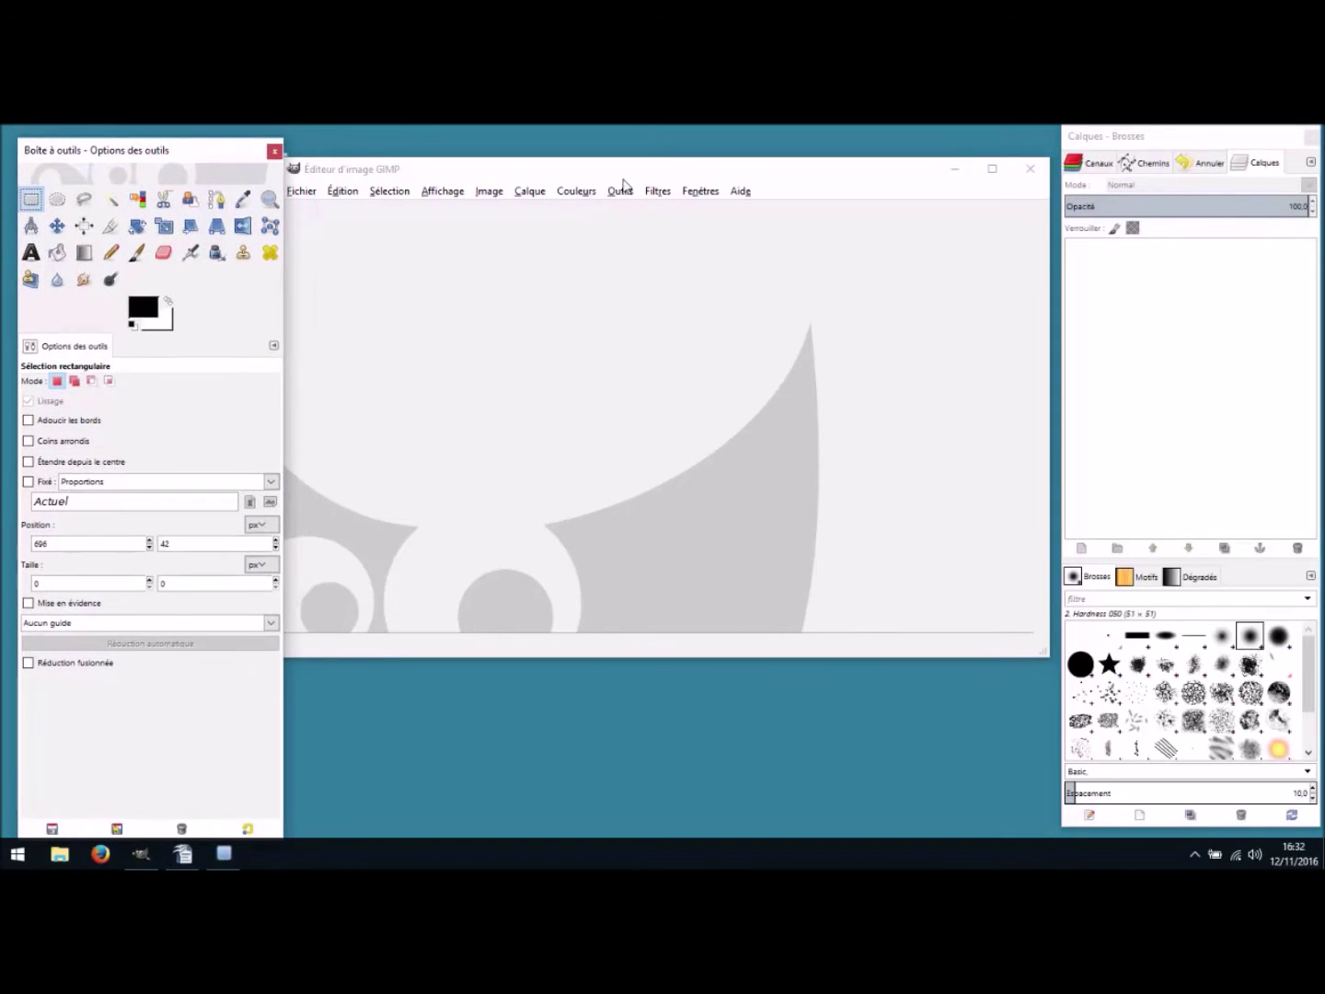
left_click(608, 179)
mouse_move(590, 177)
left_mouse_down()
mouse_move(634, 188)
mouse_move(619, 231)
mouse_move(539, 221)
left_mouse_up()
left_click_drag(1155, 145, 1035, 173)
mouse_move(660, 213)
left_mouse_down()
mouse_move(736, 191)
mouse_move(719, 164)
left_mouse_up()
left_click(1084, 168)
left_click_drag(1083, 168, 1196, 149)
left_click_drag(190, 159, 178, 142)
left_click_drag(479, 169, 462, 174)
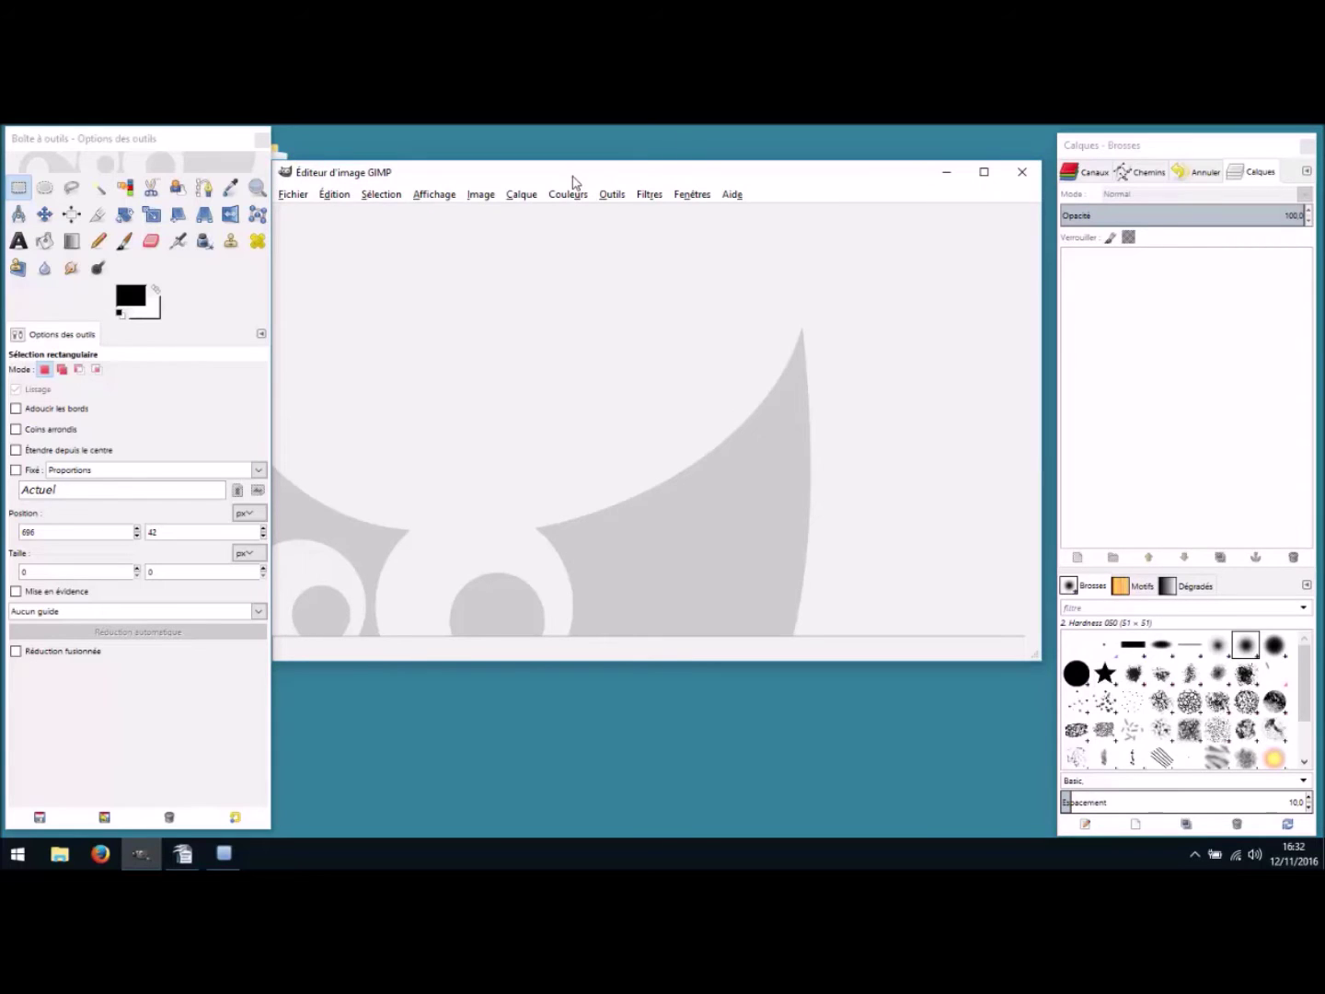
left_click_drag(572, 177, 596, 176)
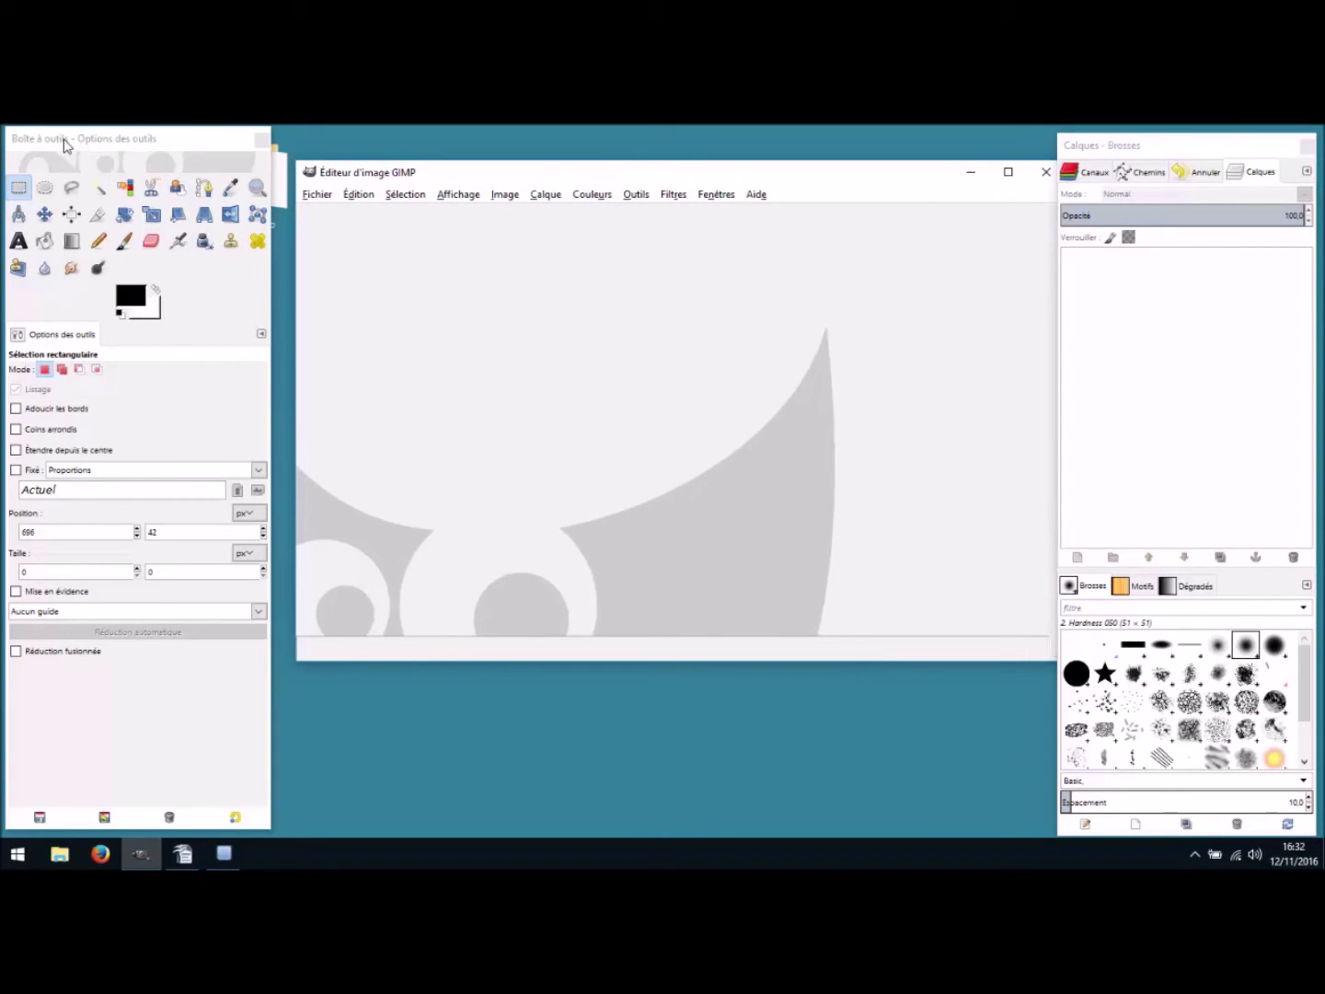
- Bring the toolbox over the image editor and view the options of each selection tool and the Paths tool
left_click_drag(65, 143, 593, 153)
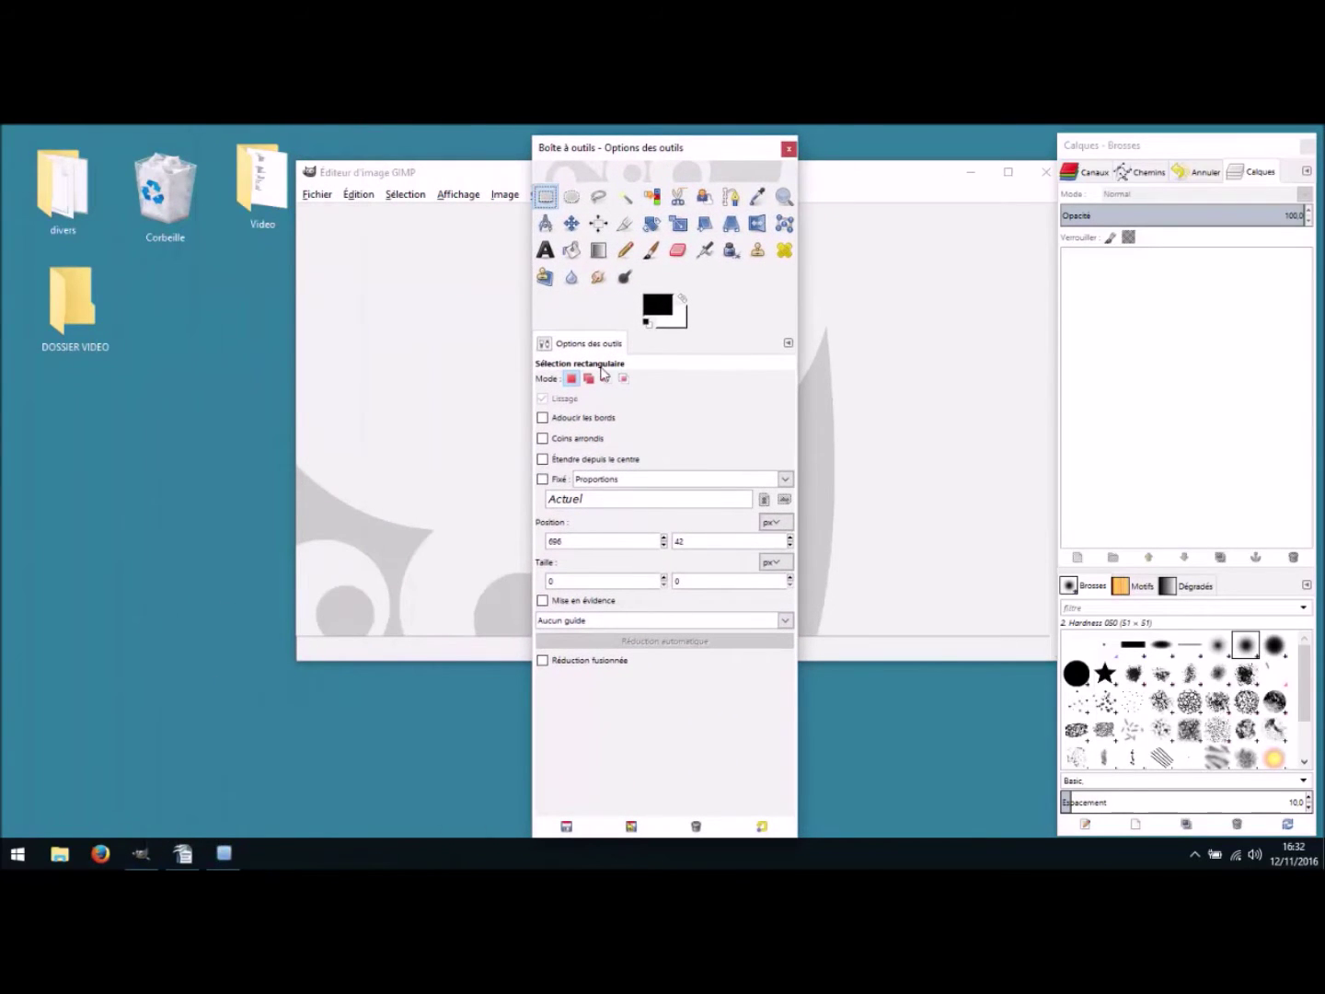
left_click(571, 195)
left_click(599, 196)
left_click(626, 195)
left_click(652, 196)
left_click(678, 196)
left_click(705, 197)
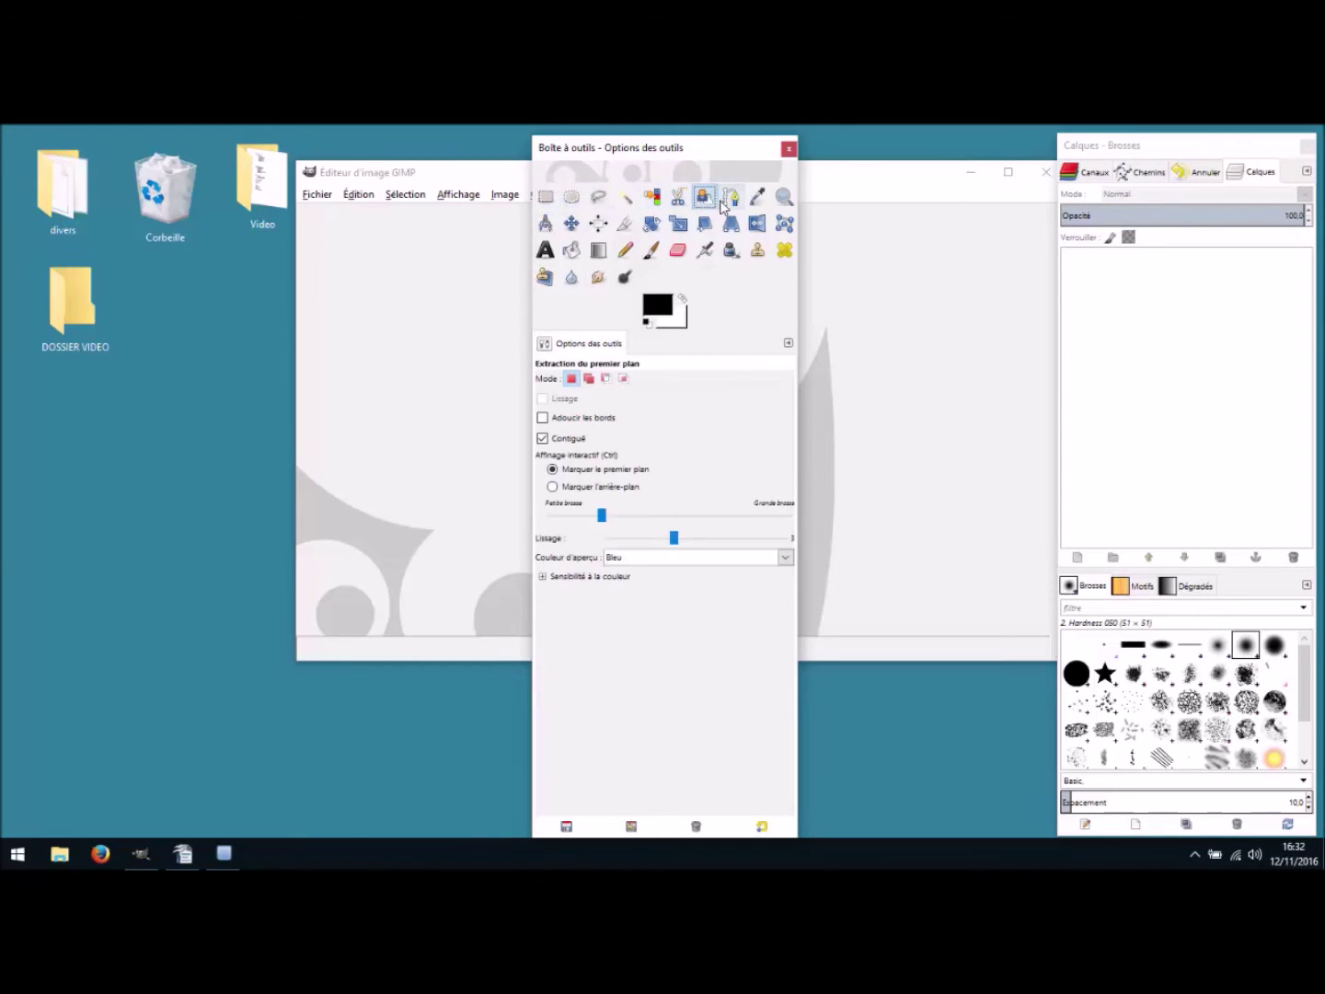
left_click(731, 198)
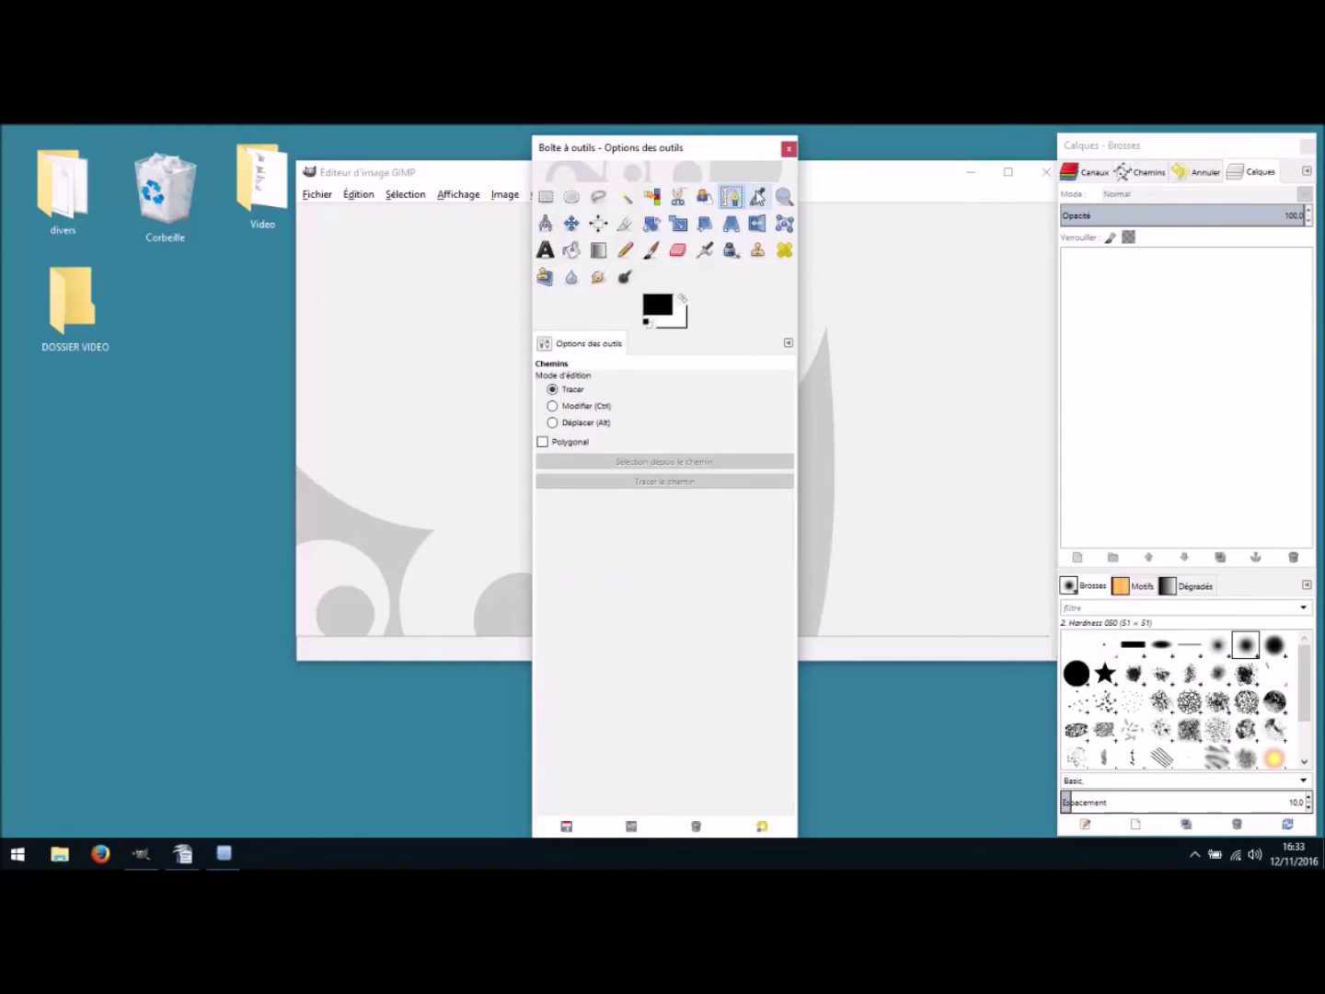
- View the options of the Color Picker, Zoom, Cage, Flip, Perspective and Shear tools
left_click(759, 196)
left_click(783, 195)
left_click(781, 224)
left_click(757, 224)
left_click(732, 224)
left_click(705, 223)
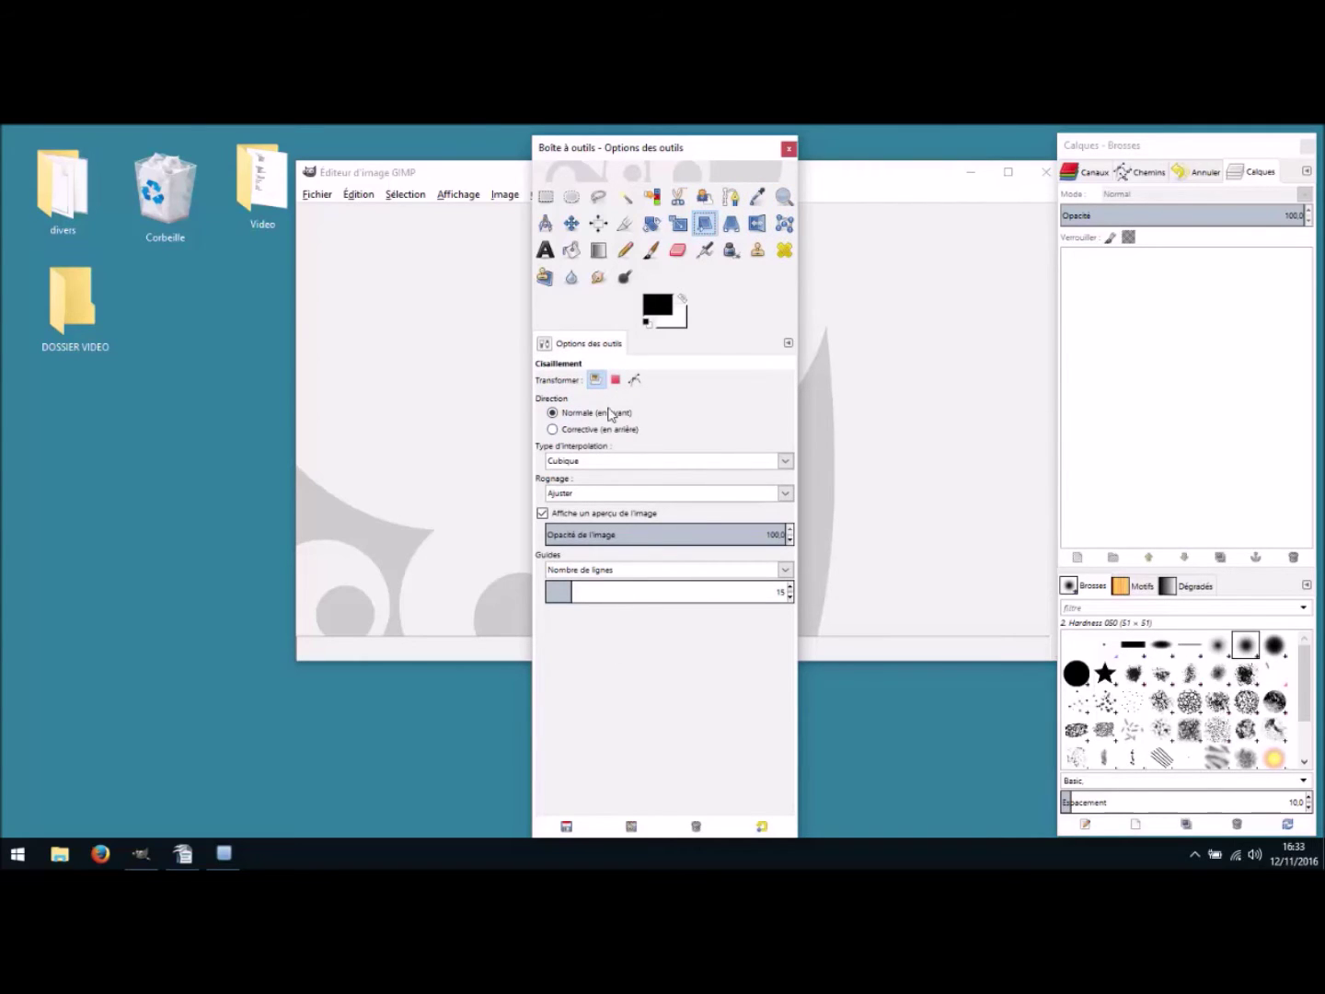
- View the Move, Measure, rectangle and ellipse selection options, and return the toolbox beside the image editor
left_click(571, 227)
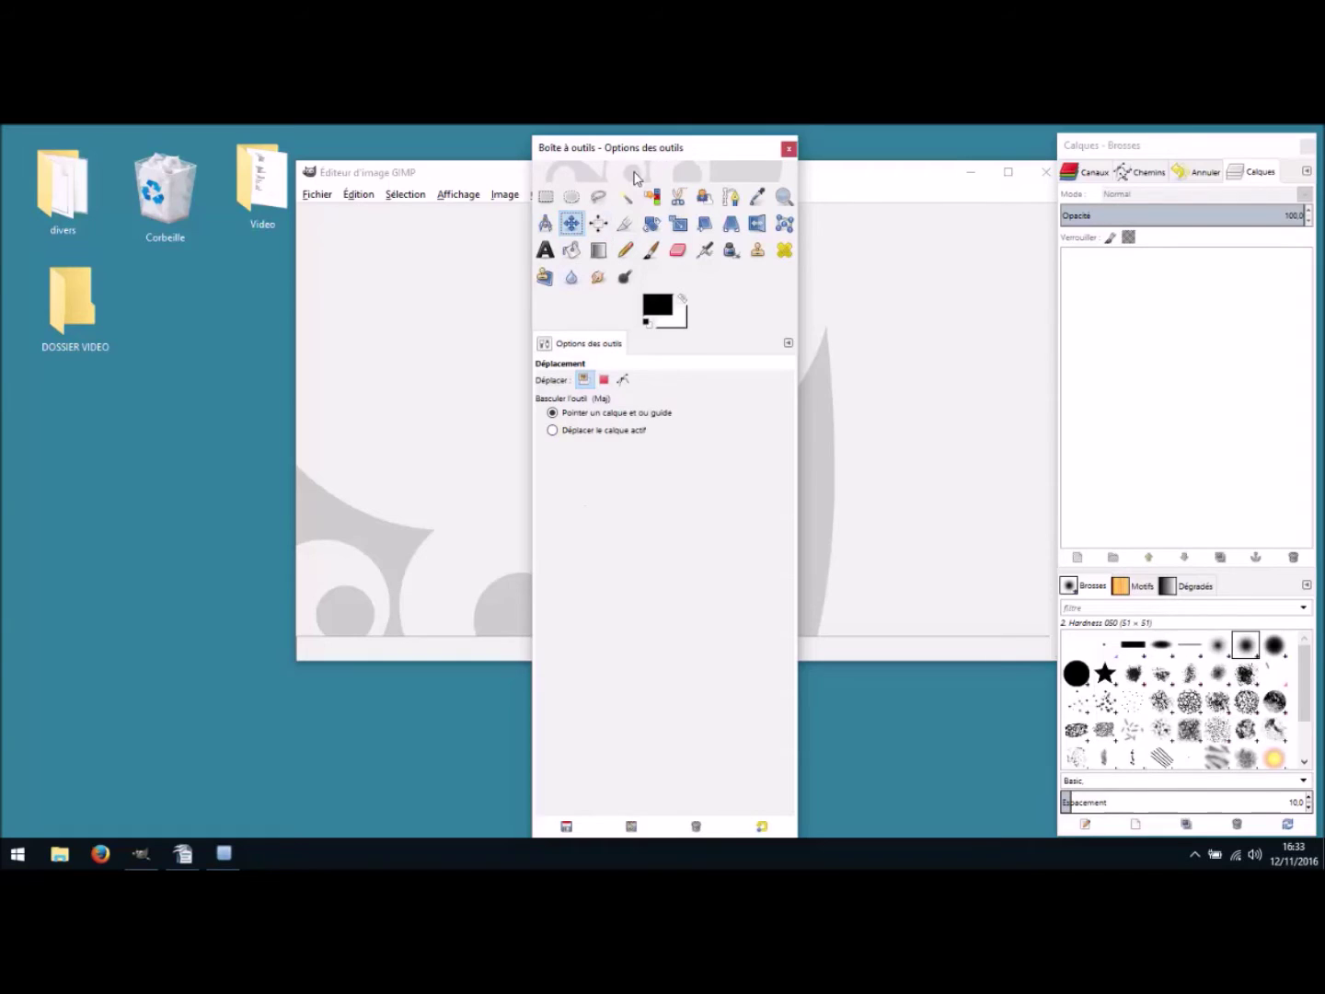
left_click(546, 226)
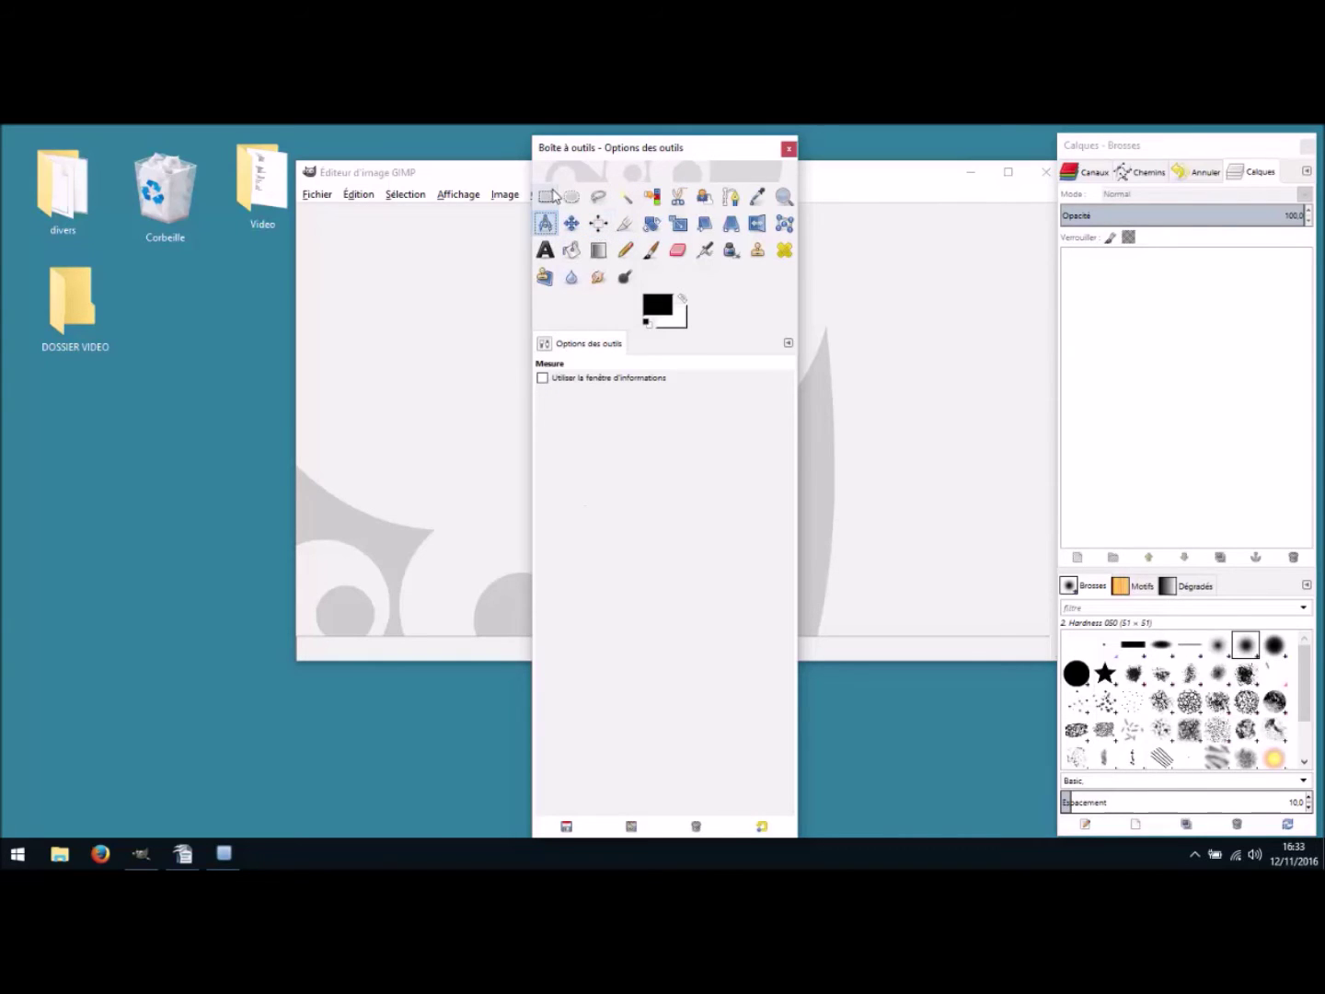
left_click(545, 196)
left_click(570, 200)
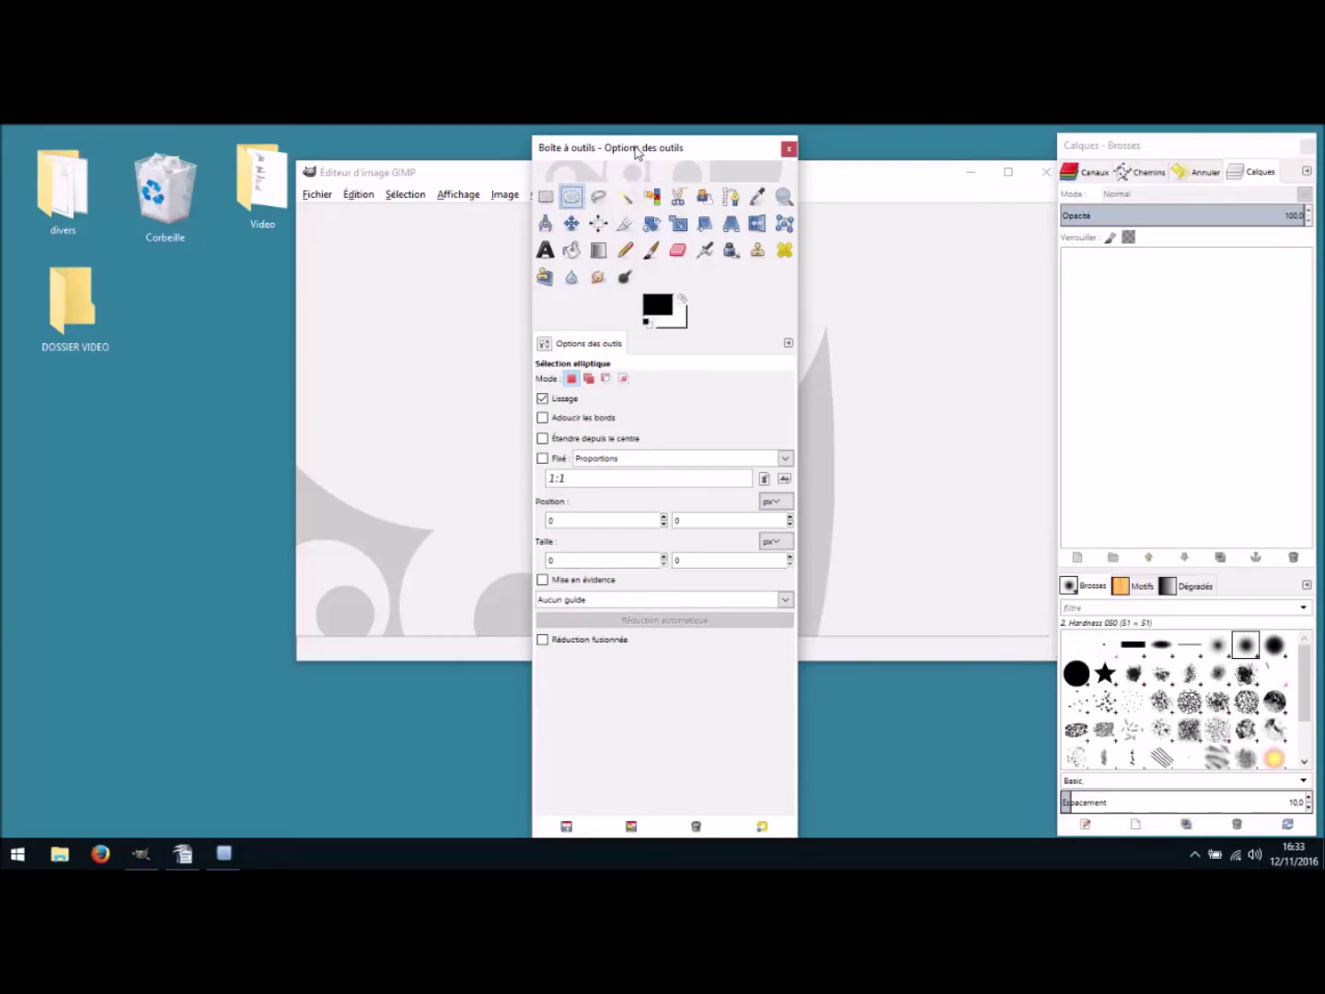
left_click_drag(635, 152, 634, 148)
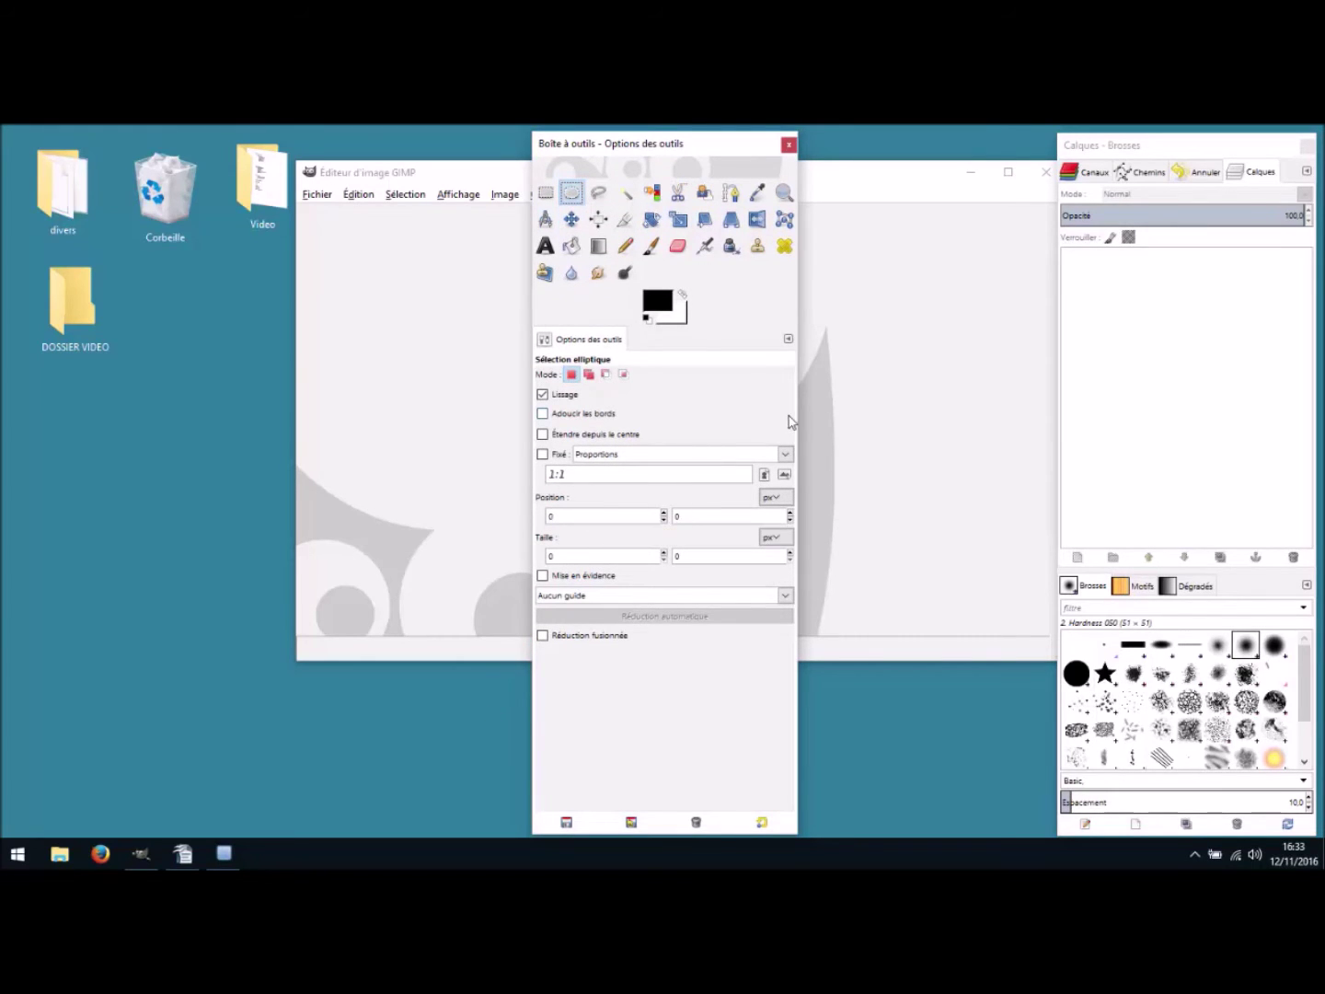
left_click_drag(630, 145, 111, 158)
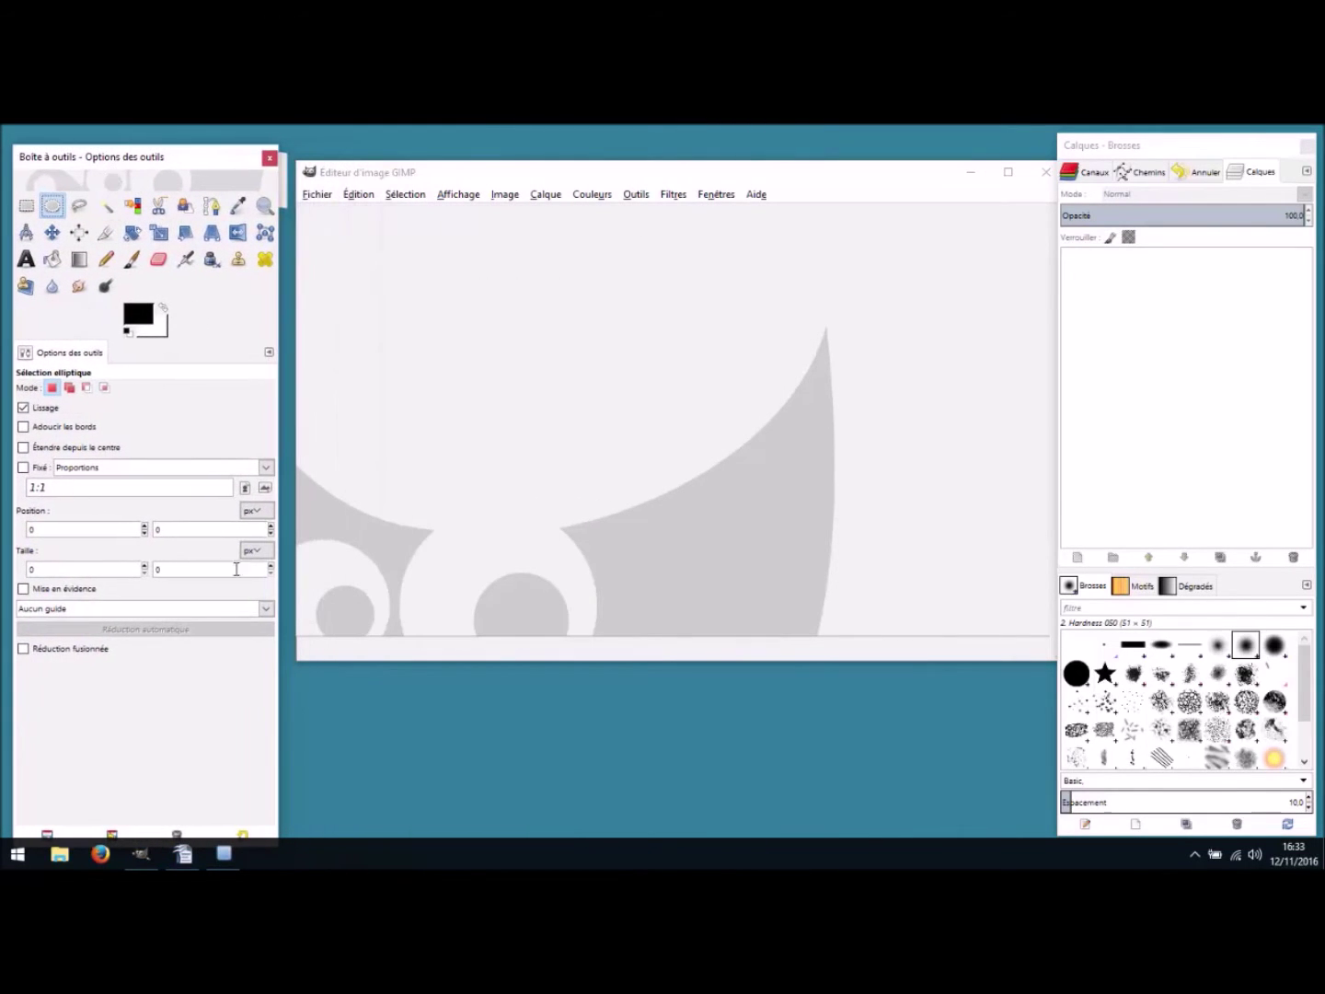
- Move the layers-brushes window over the image editor and return it to its place at the desktop's edge
left_click_drag(1173, 147, 708, 150)
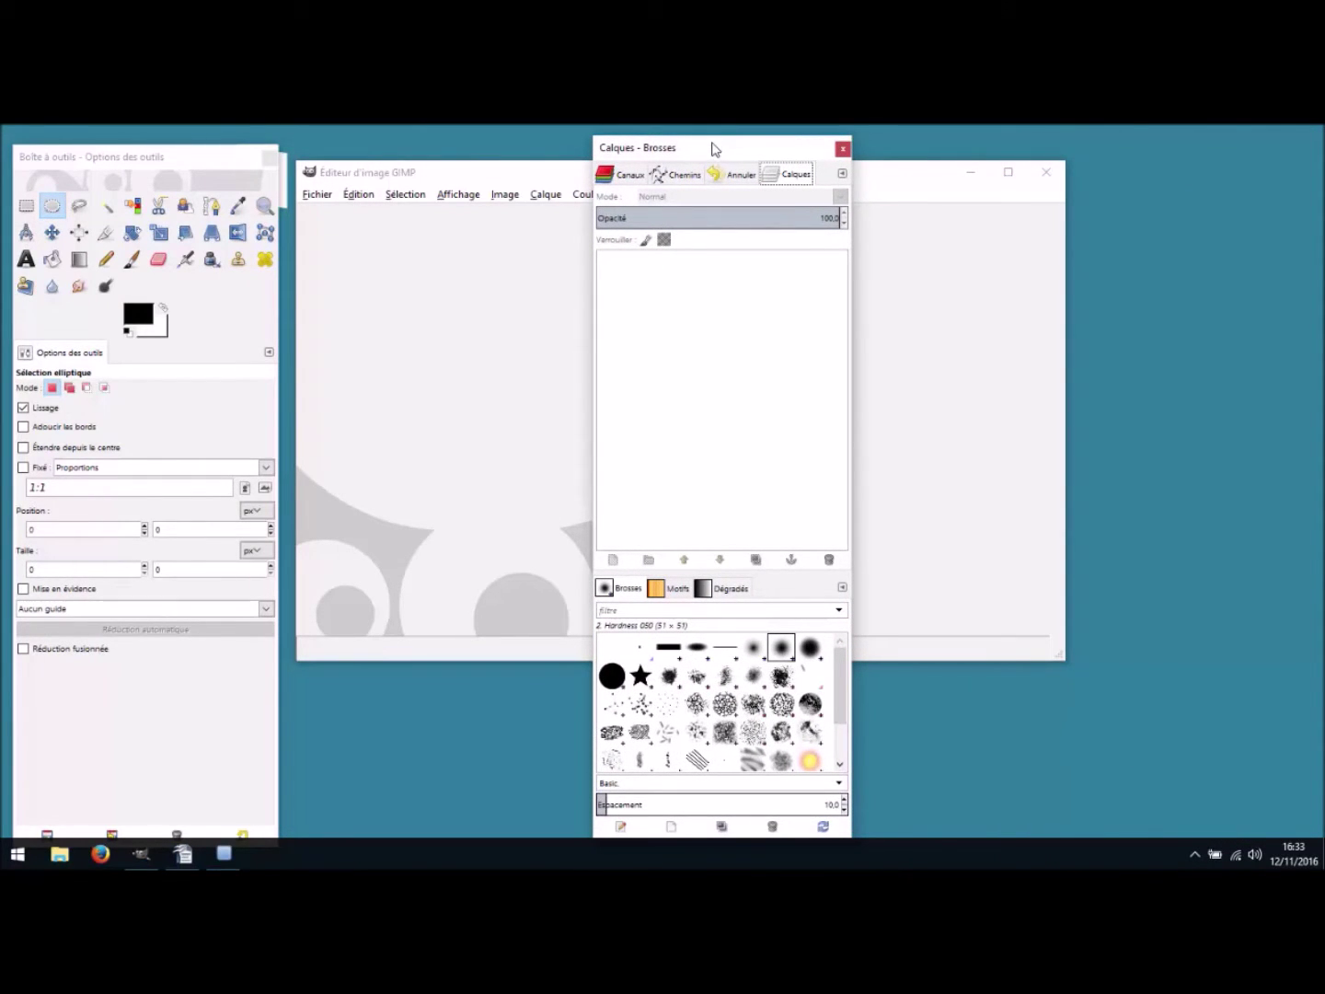
left_click_drag(707, 152, 729, 153)
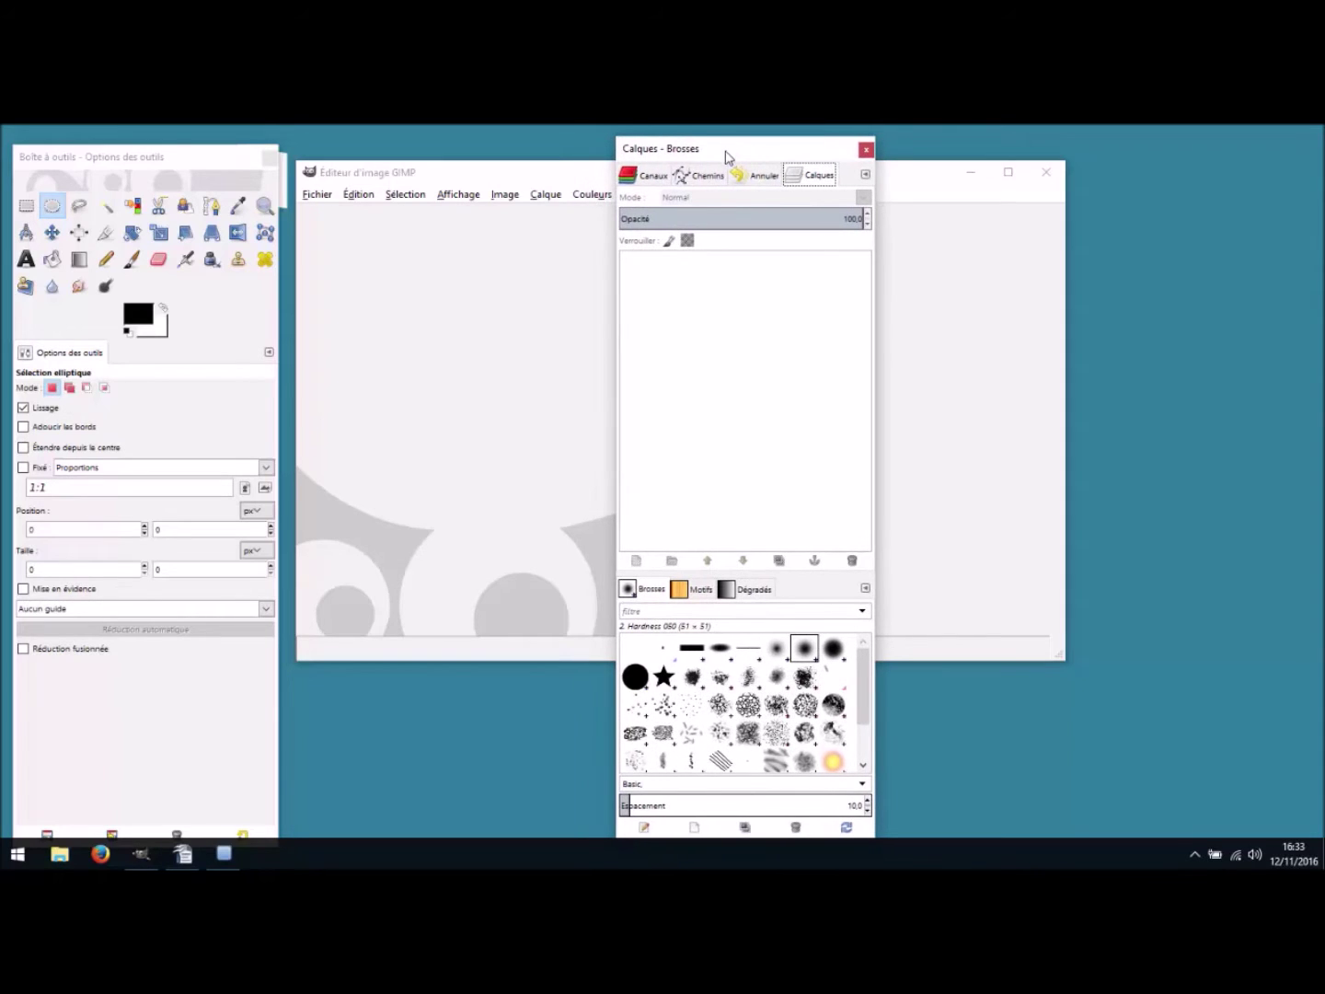
left_click_drag(743, 148, 746, 151)
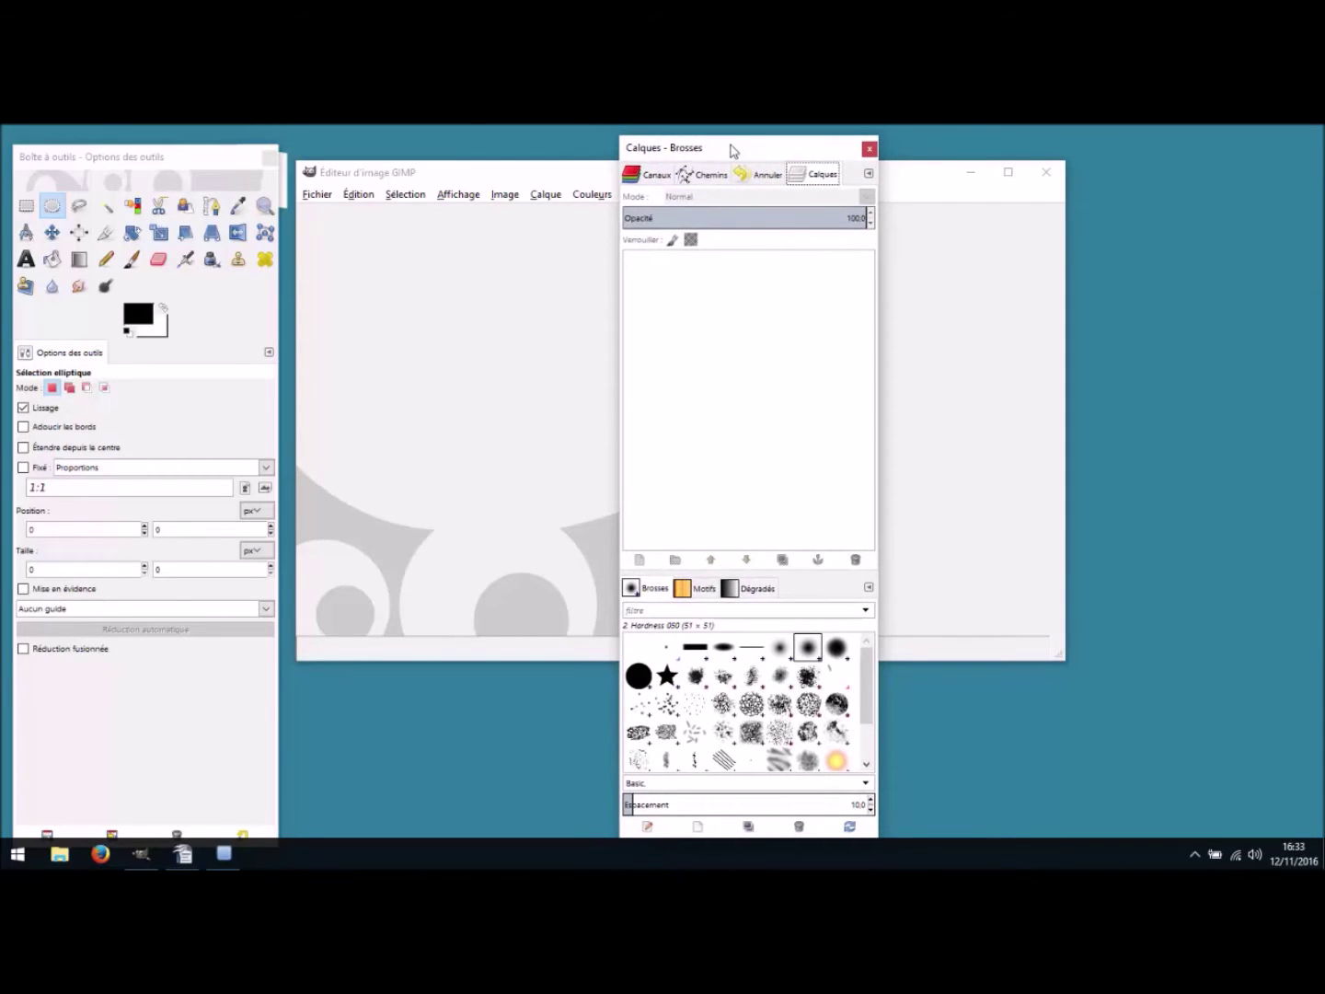
left_click_drag(733, 151, 766, 150)
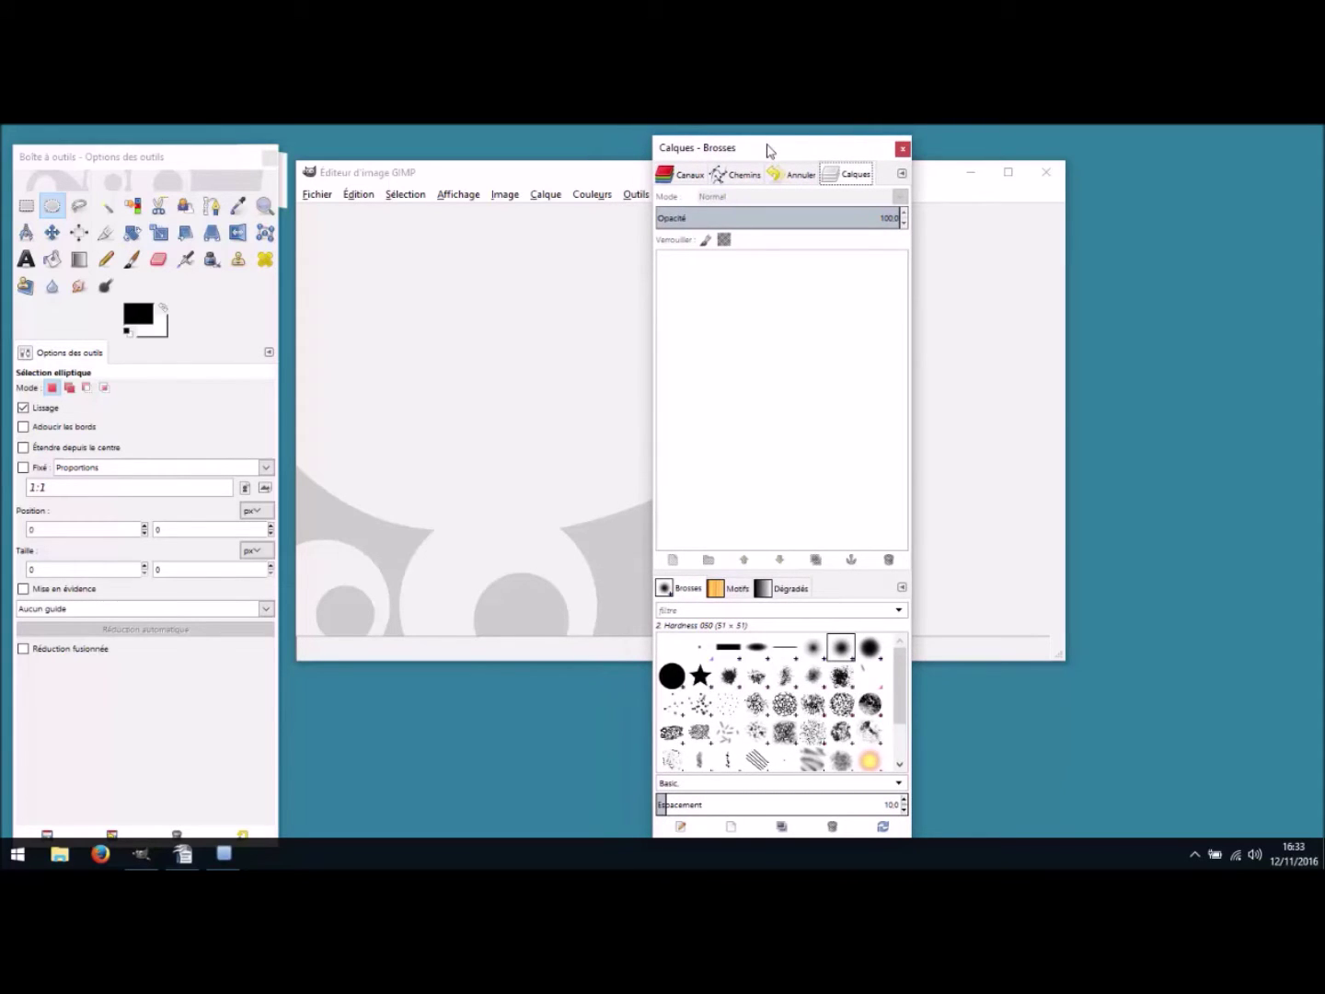
left_click_drag(760, 150, 721, 155)
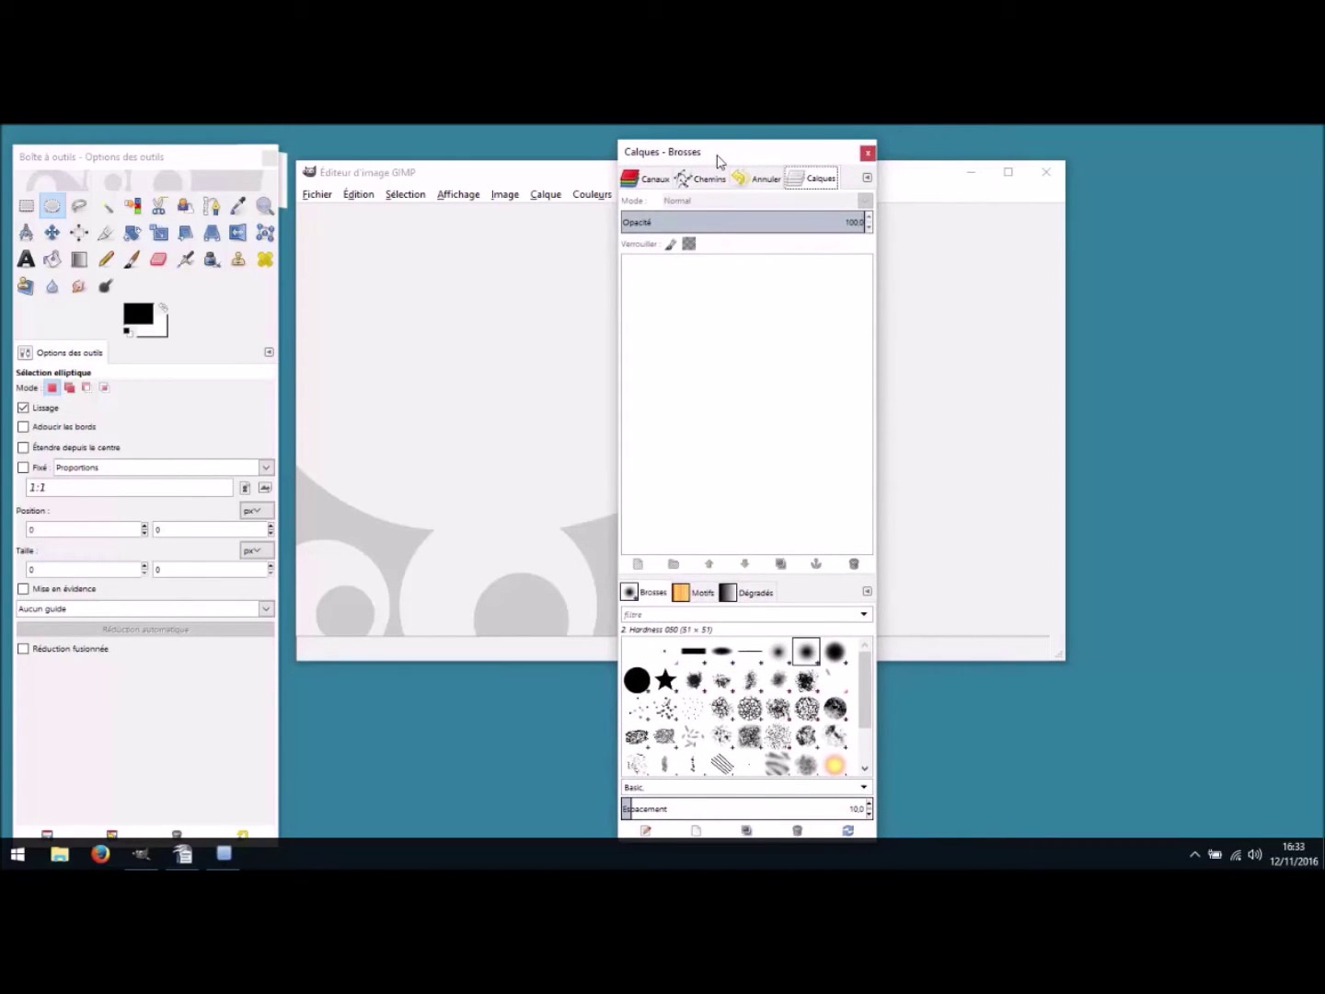
left_click_drag(720, 157, 1193, 147)
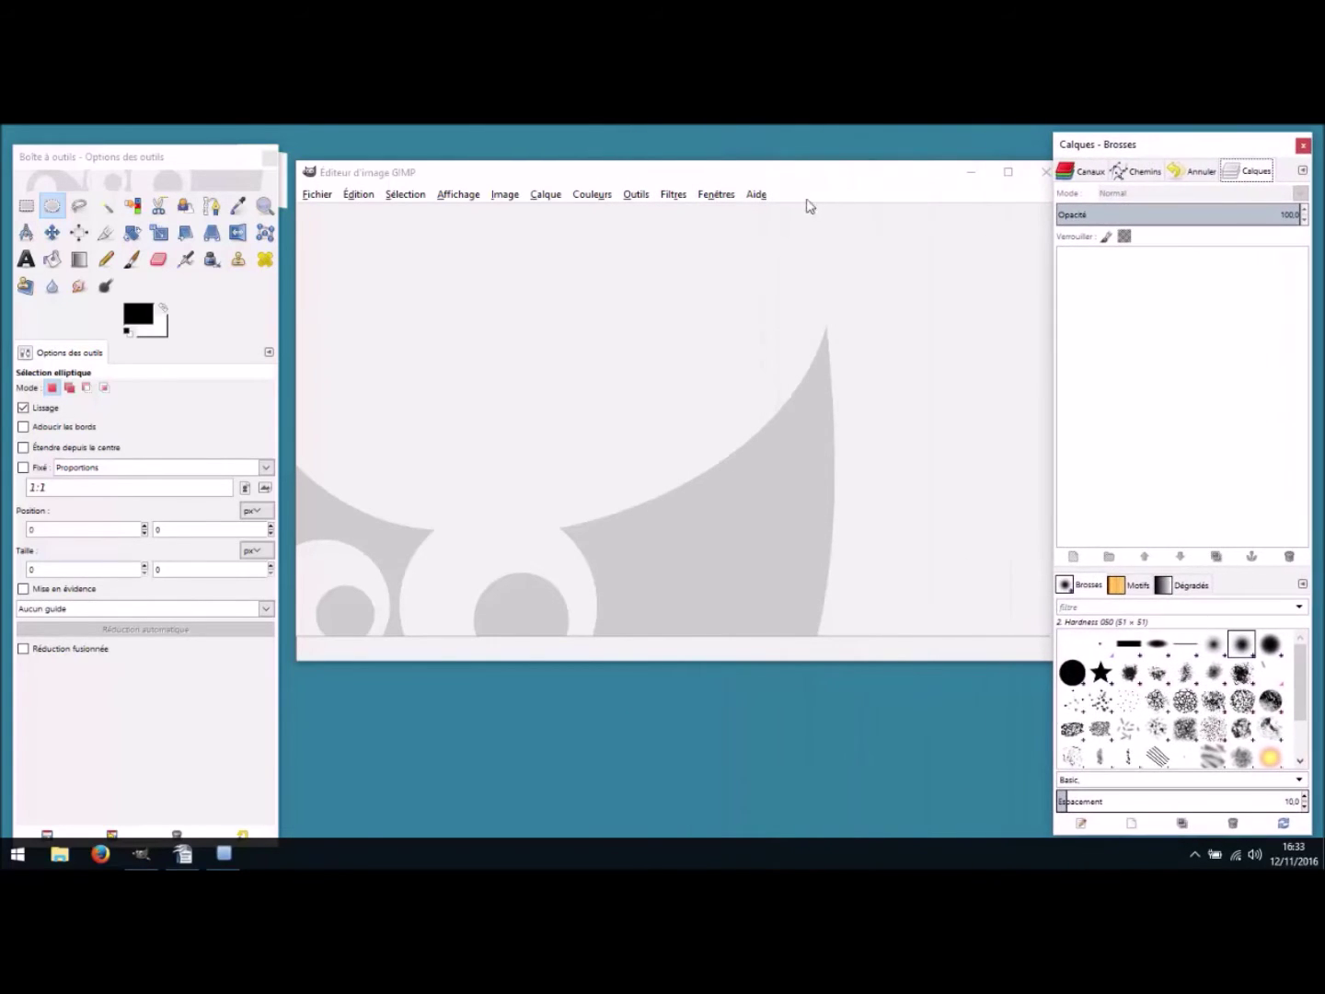
- Reposition the image editor window and the toolbox so that the editor sits between the two dock windows
mouse_move(790, 186)
left_mouse_down()
mouse_move(778, 191)
mouse_move(786, 174)
left_mouse_up()
left_click_drag(126, 161, 112, 139)
mouse_move(690, 178)
left_mouse_down()
mouse_move(648, 180)
mouse_move(674, 171)
left_mouse_up()
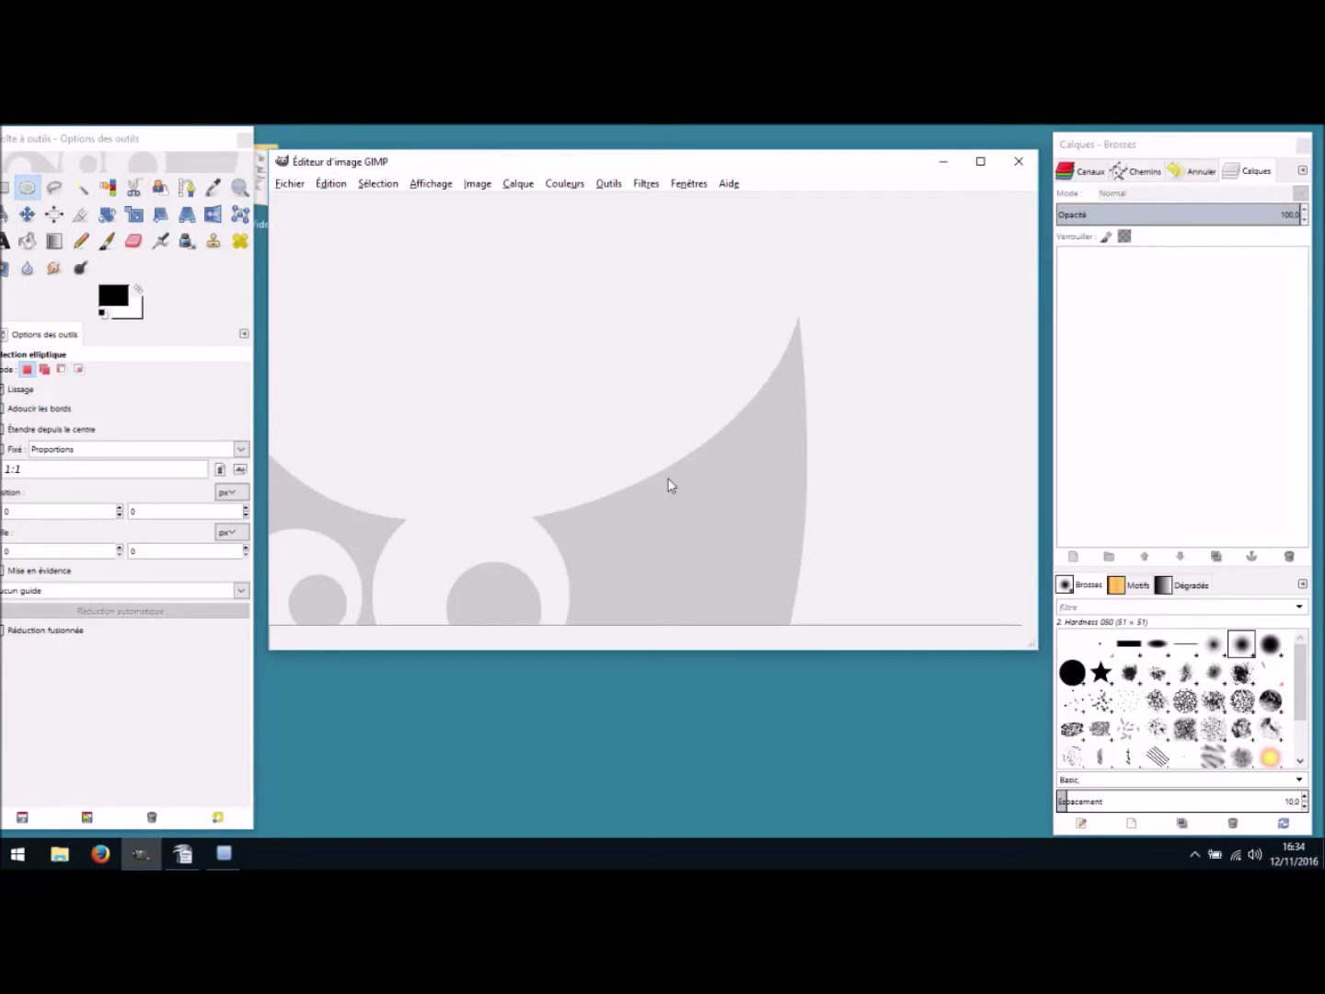
mouse_move(629, 162)
left_mouse_down()
mouse_move(618, 213)
mouse_move(670, 211)
mouse_move(608, 182)
mouse_move(623, 170)
left_mouse_up()
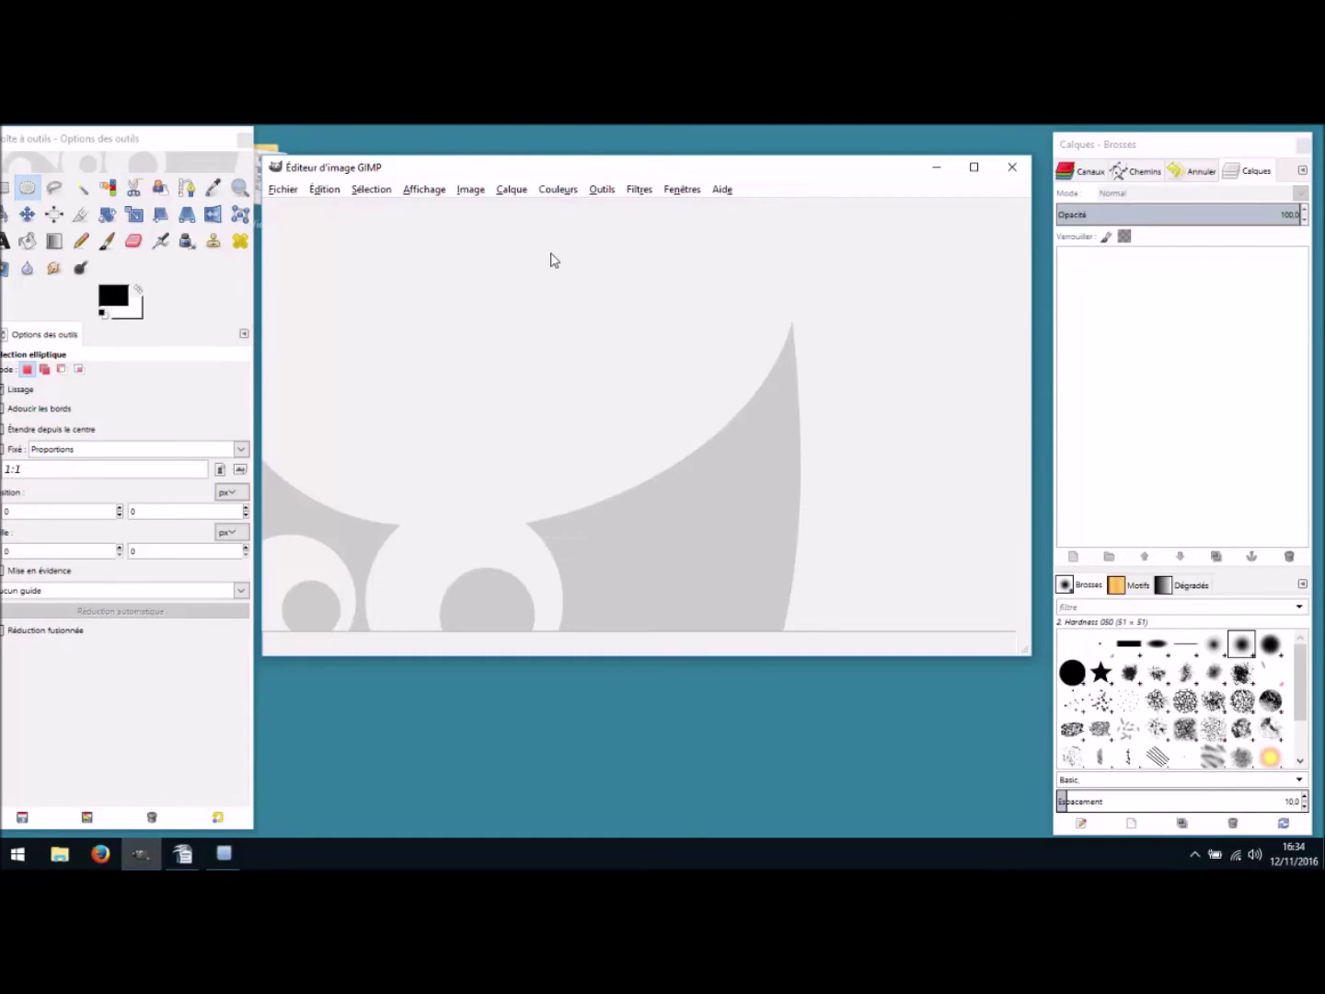
left_click_drag(573, 172, 586, 168)
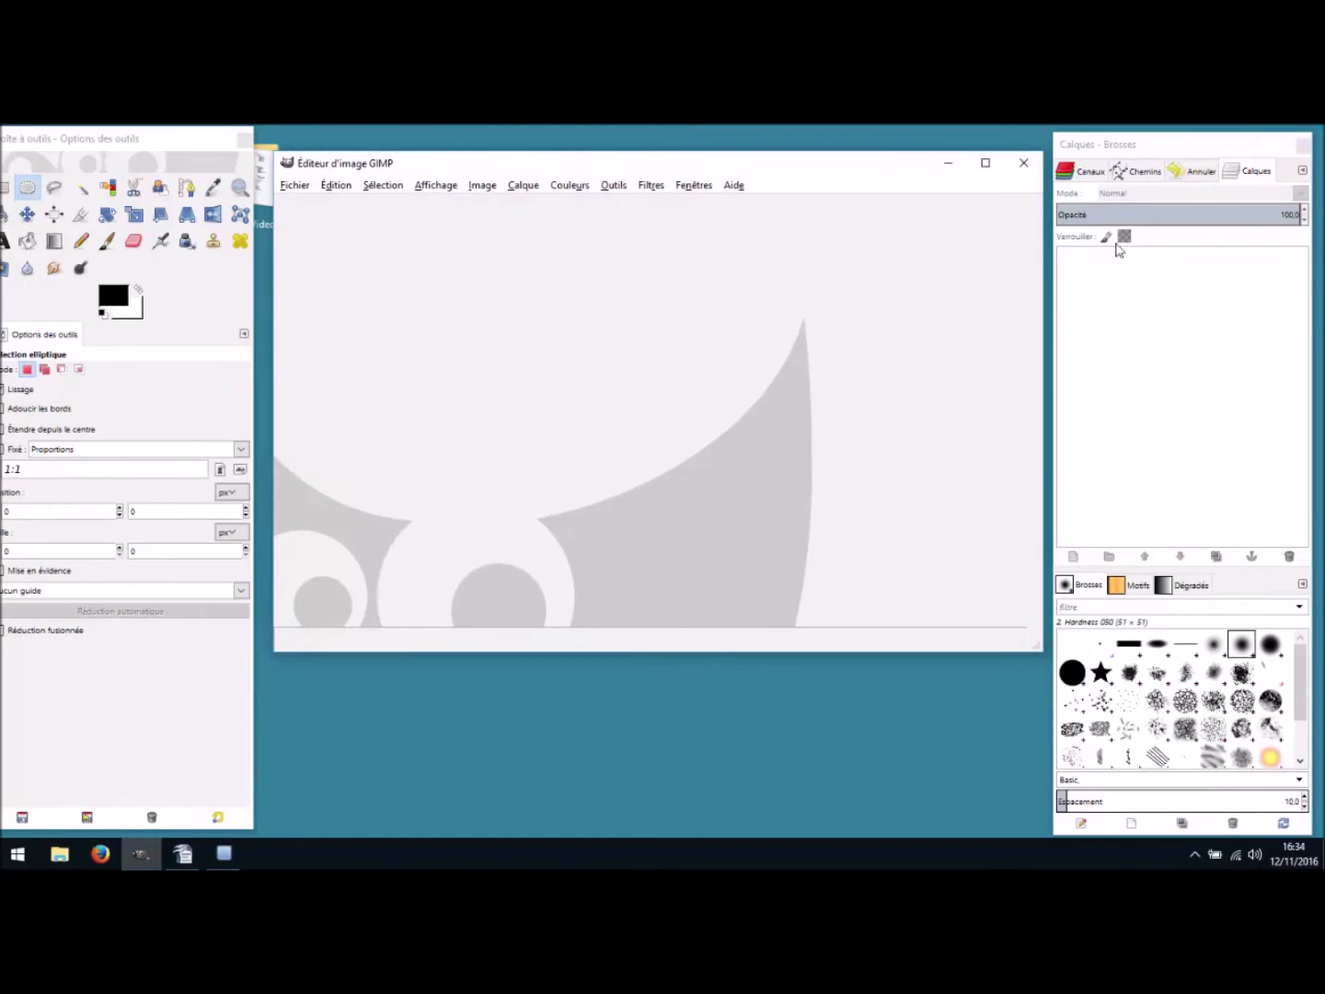
- Switch the interface to single-window mode and maximize the combined window
left_click(694, 187)
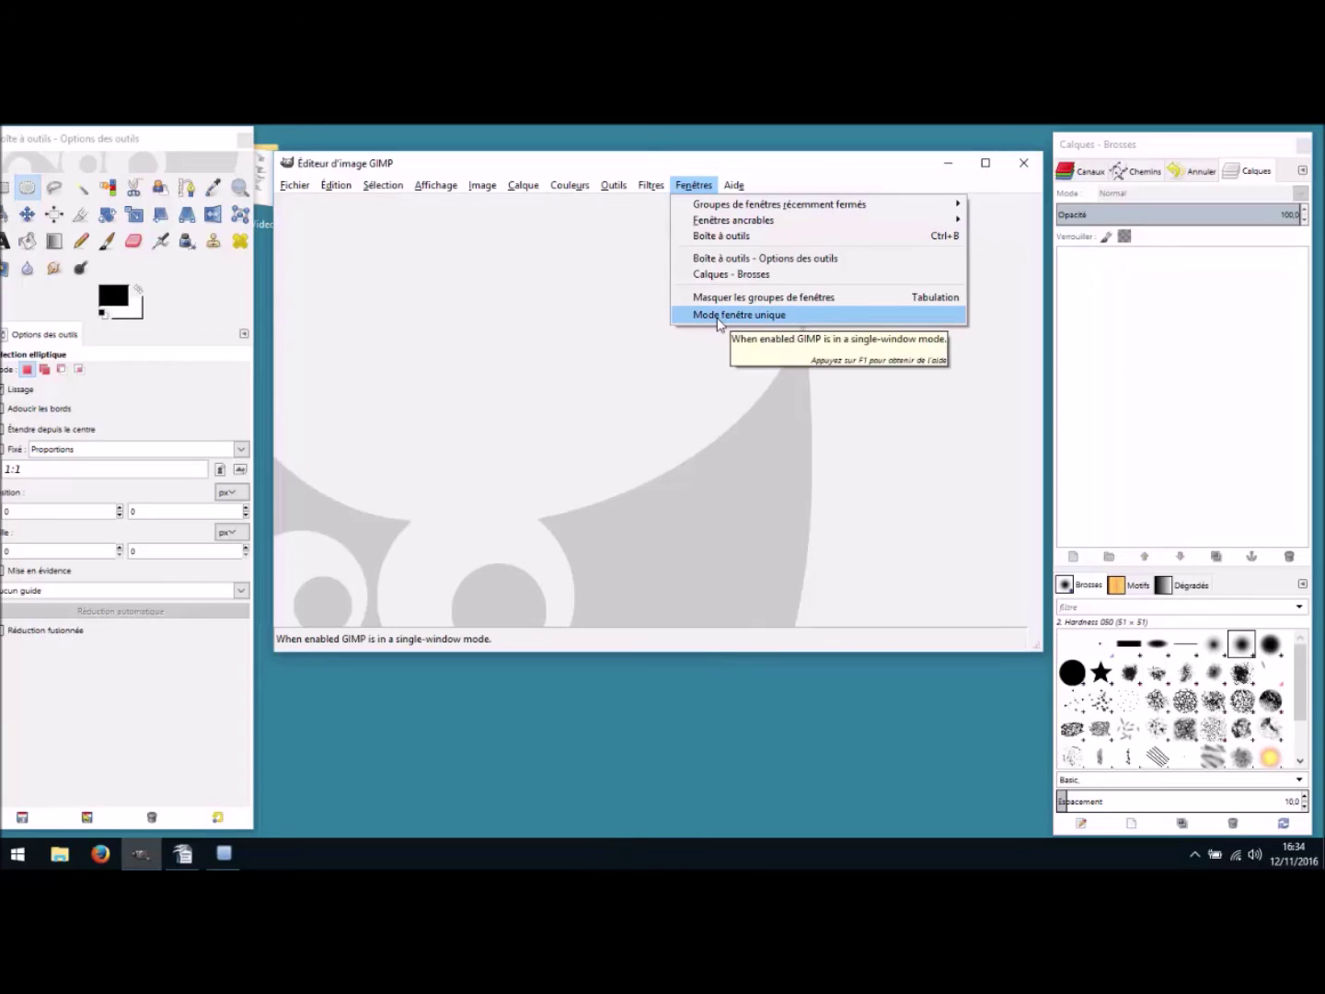
left_click(771, 317)
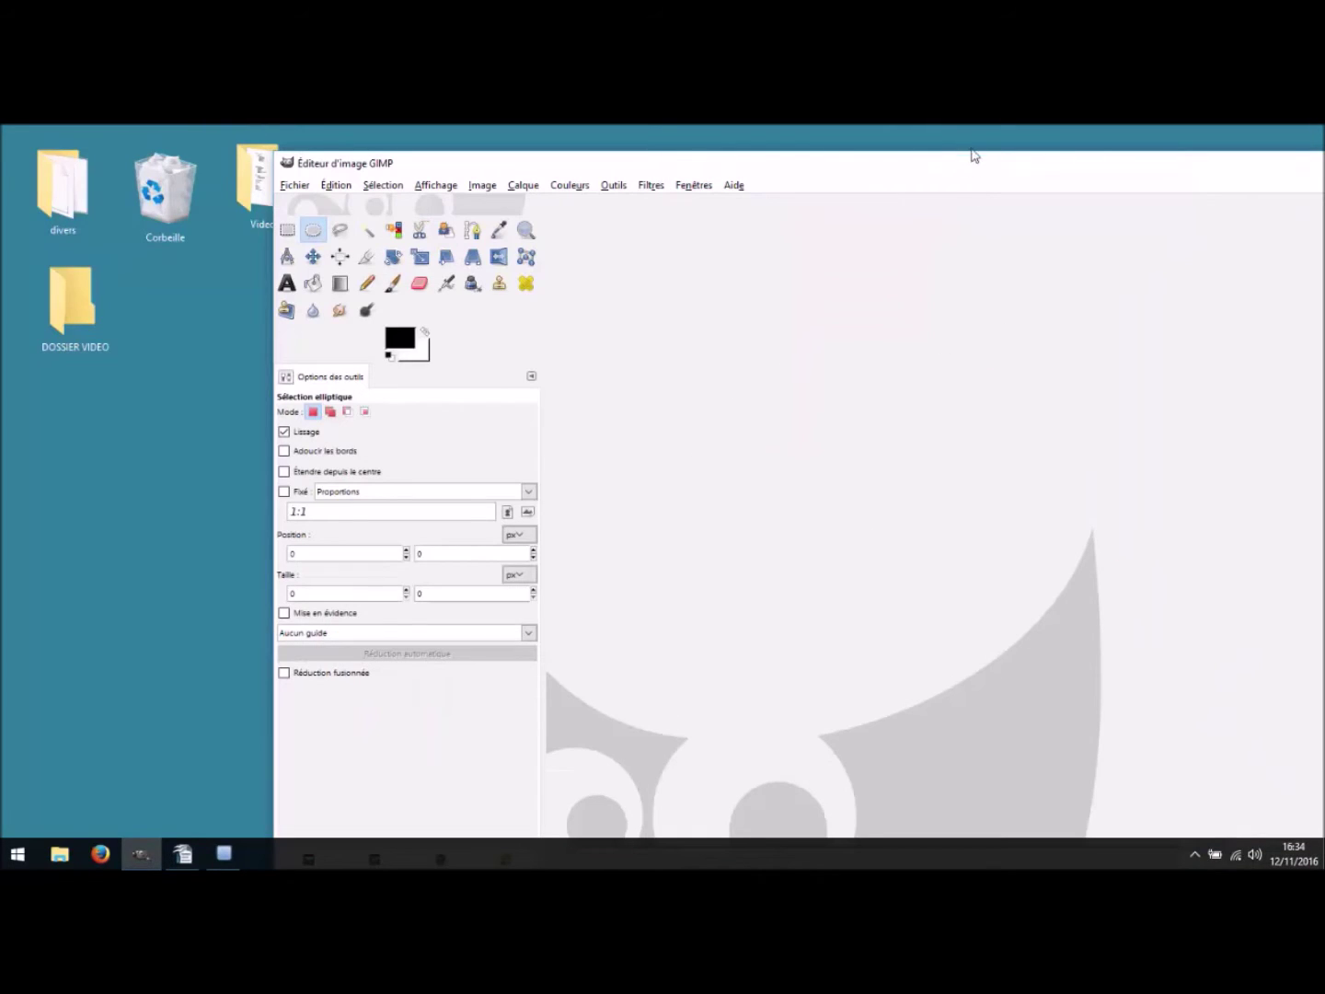
left_click_drag(972, 175, 725, 156)
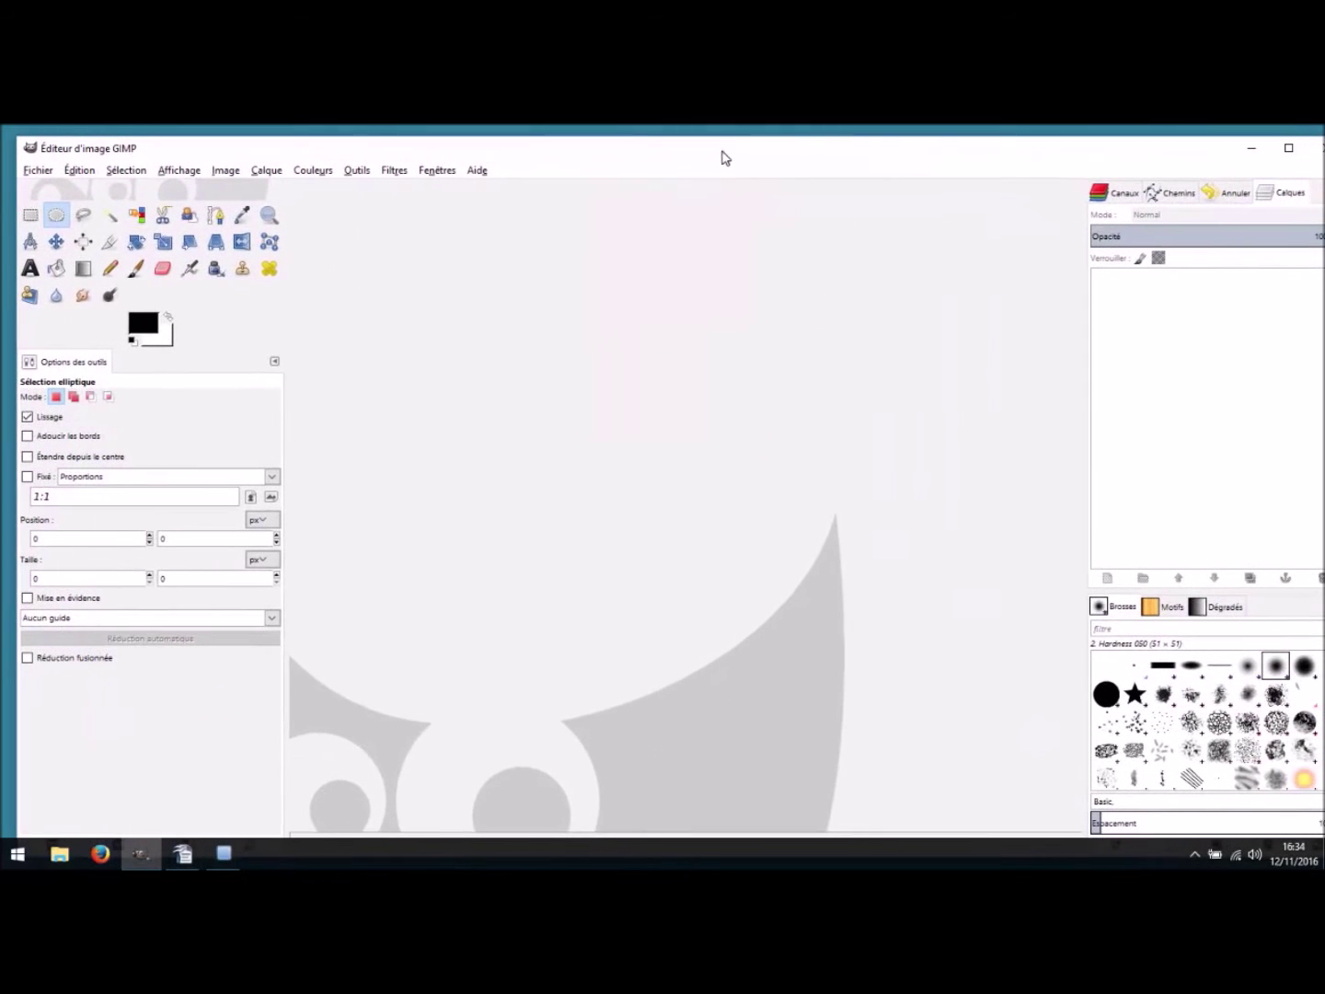
left_click(1291, 150)
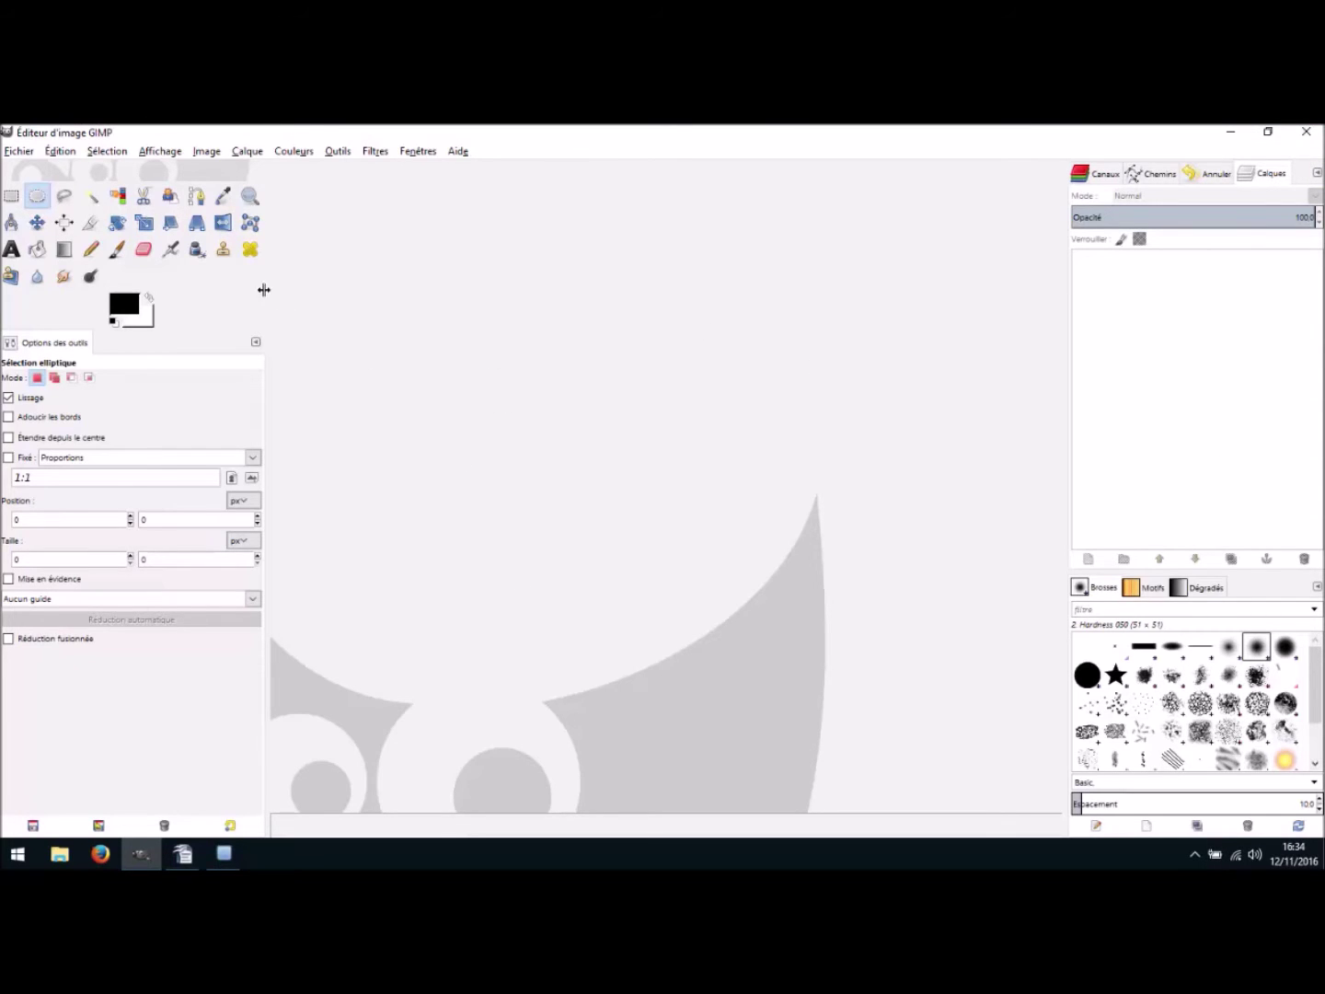
- Narrow the toolbox dock and widen the layers and brushes dock
left_click_drag(277, 288, 235, 304)
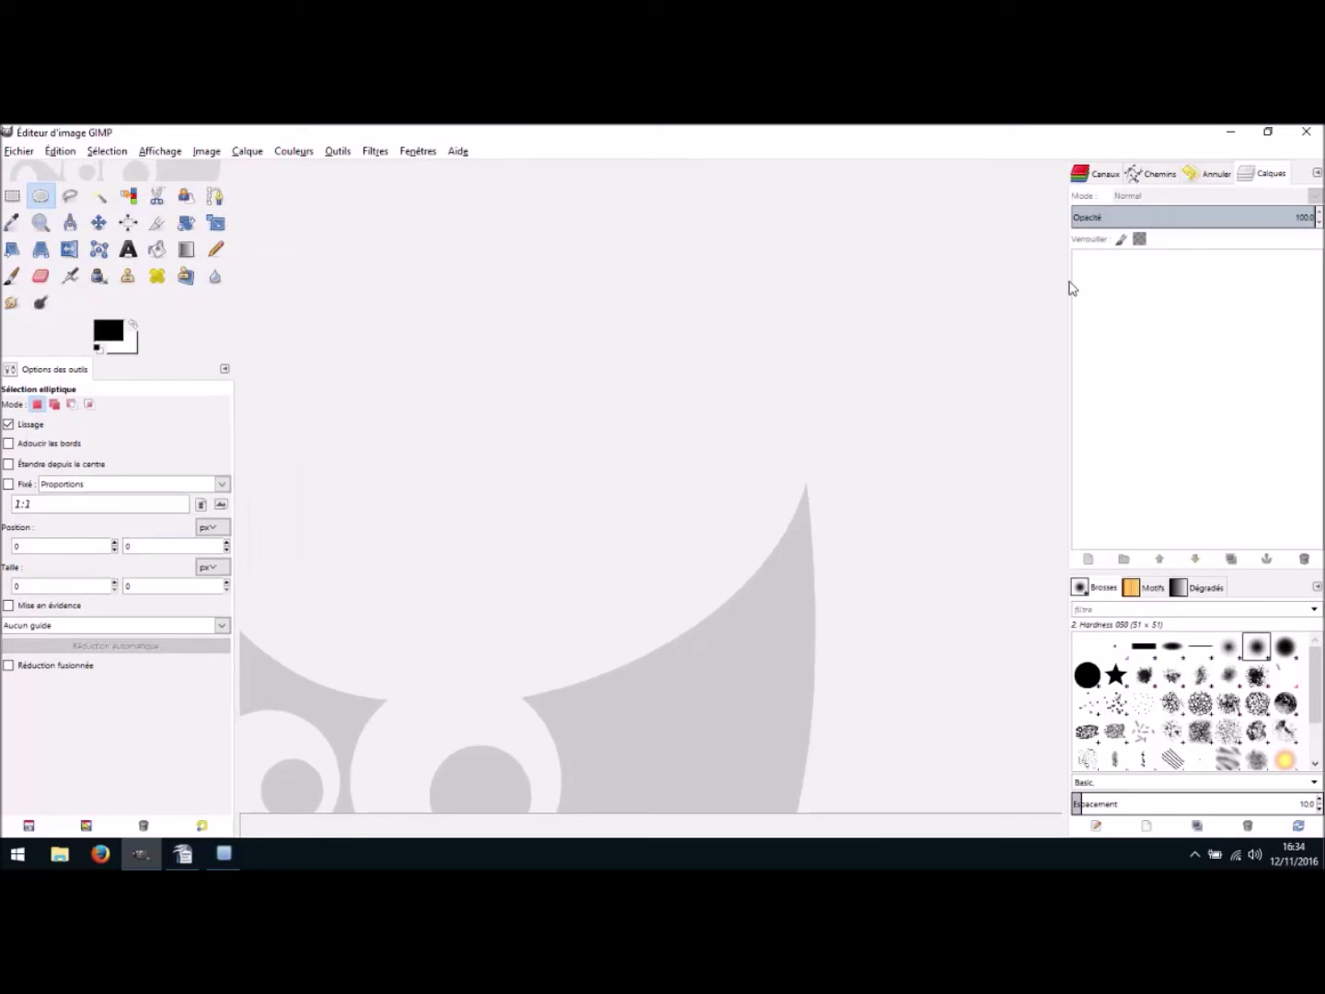
mouse_move(1066, 281)
left_mouse_down()
mouse_move(820, 302)
mouse_move(1030, 300)
left_mouse_up()
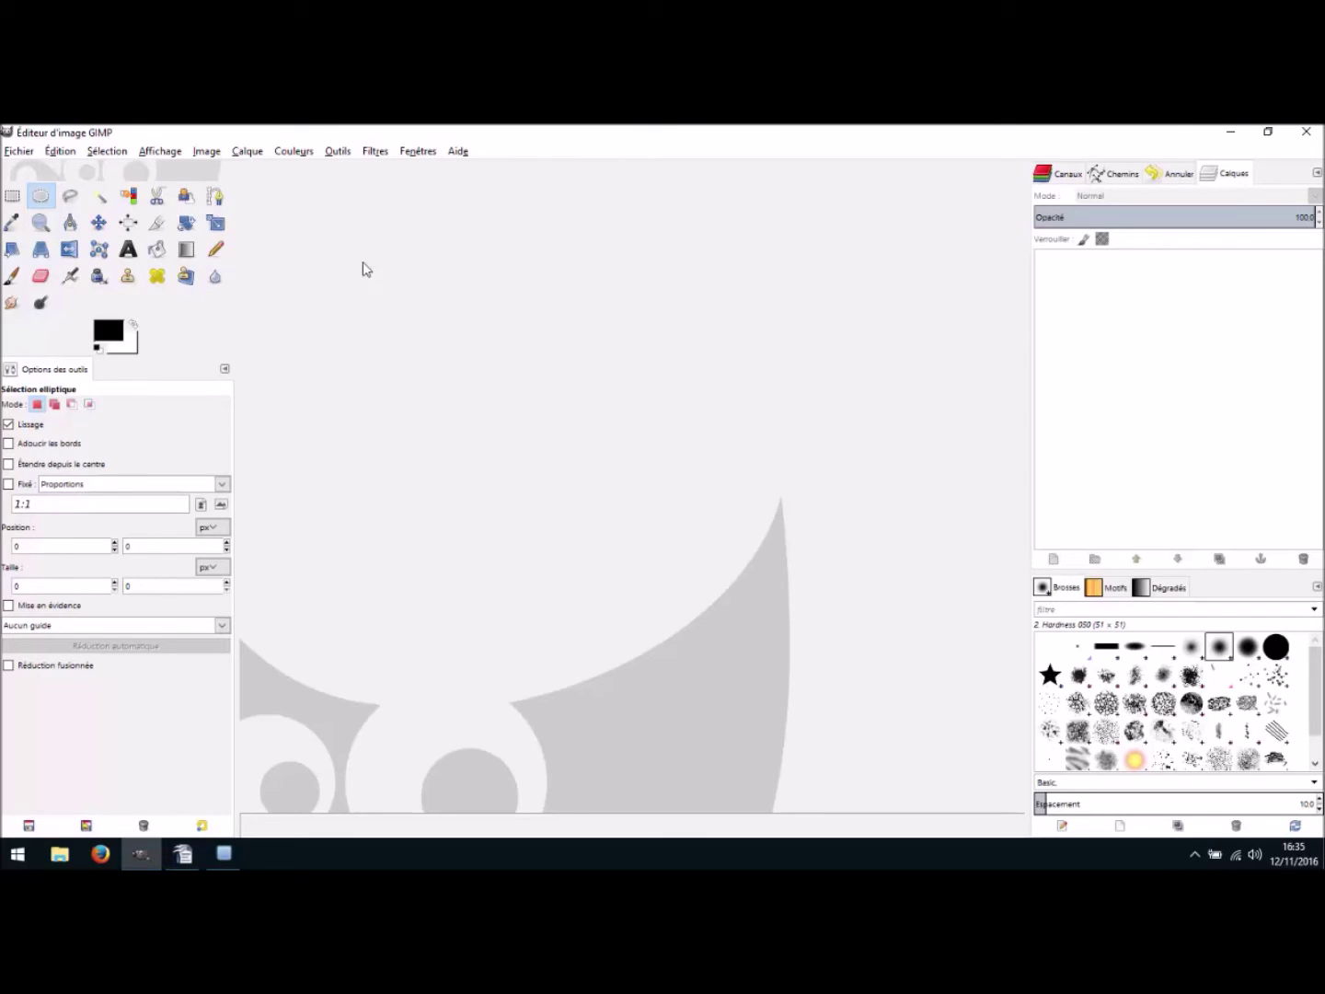
- Open the image DSC_0510.JPG from the "photos pour gimp" folder, and close it again
left_click(21, 152)
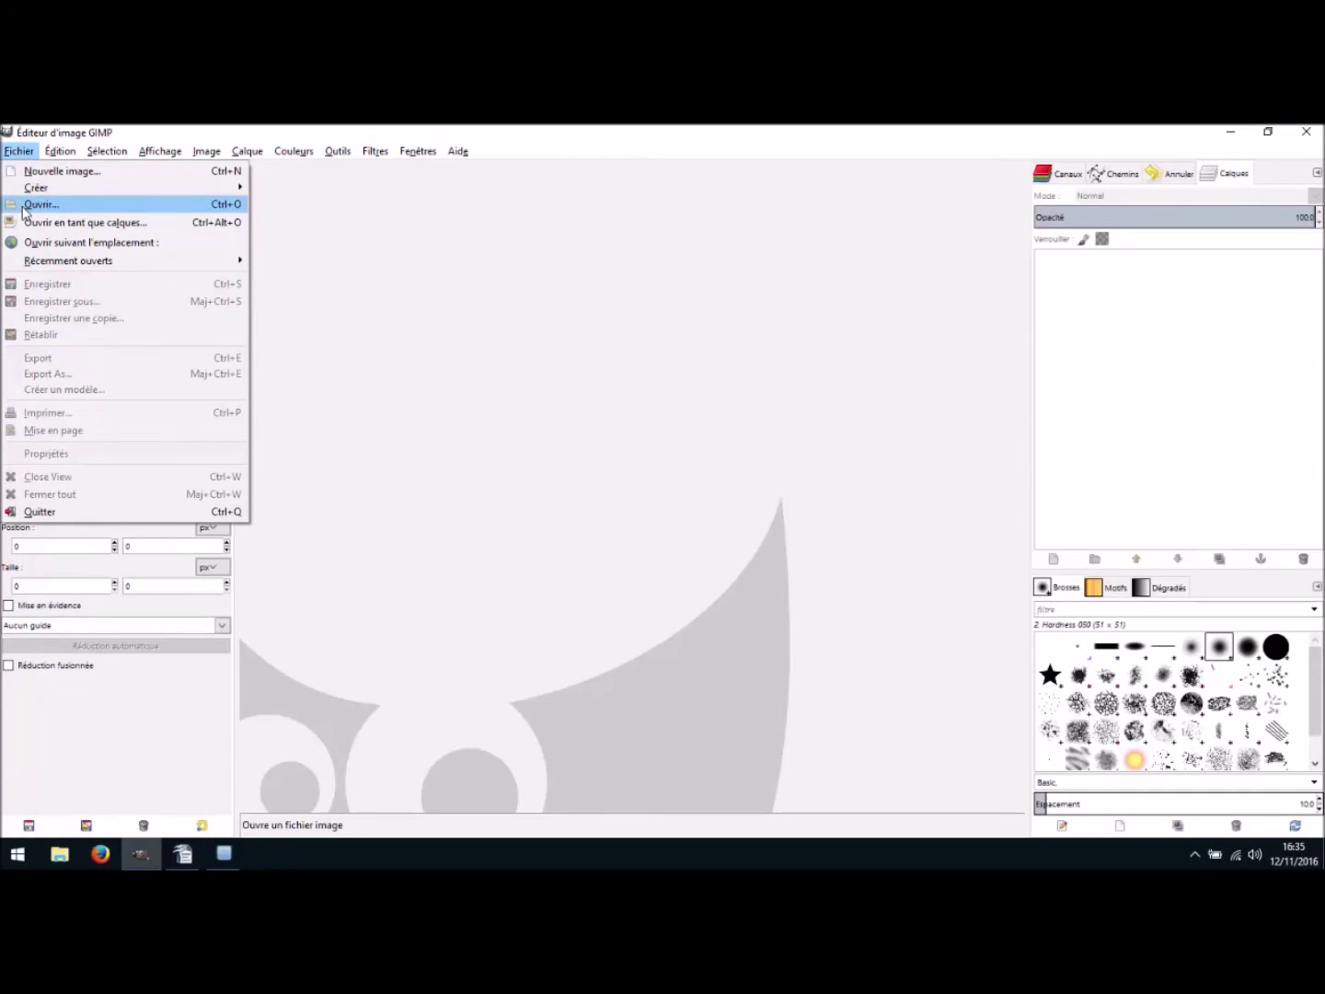
left_click(27, 204)
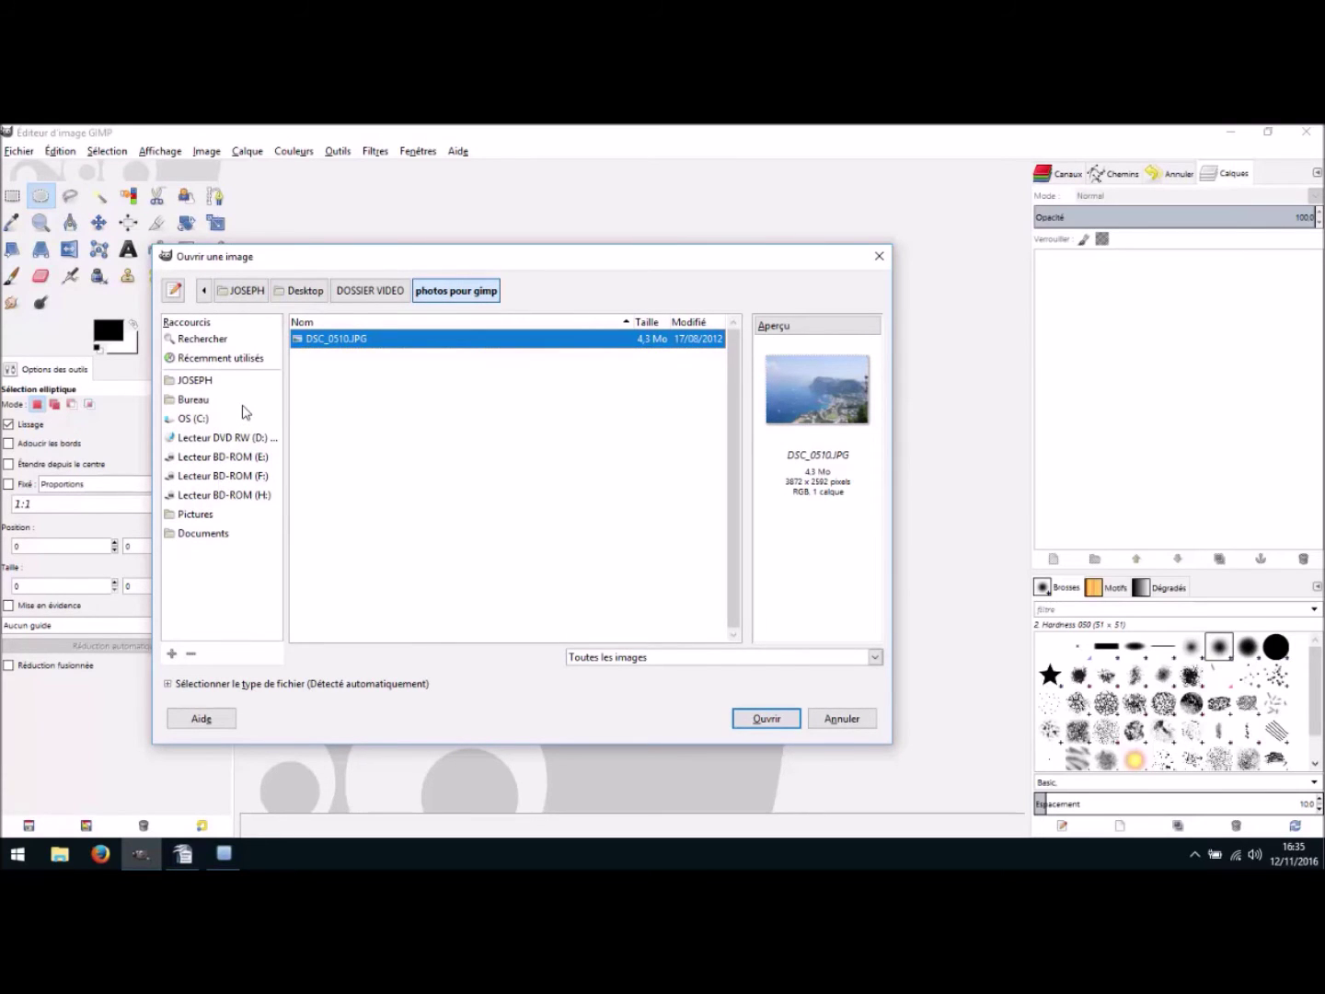
left_click(778, 719)
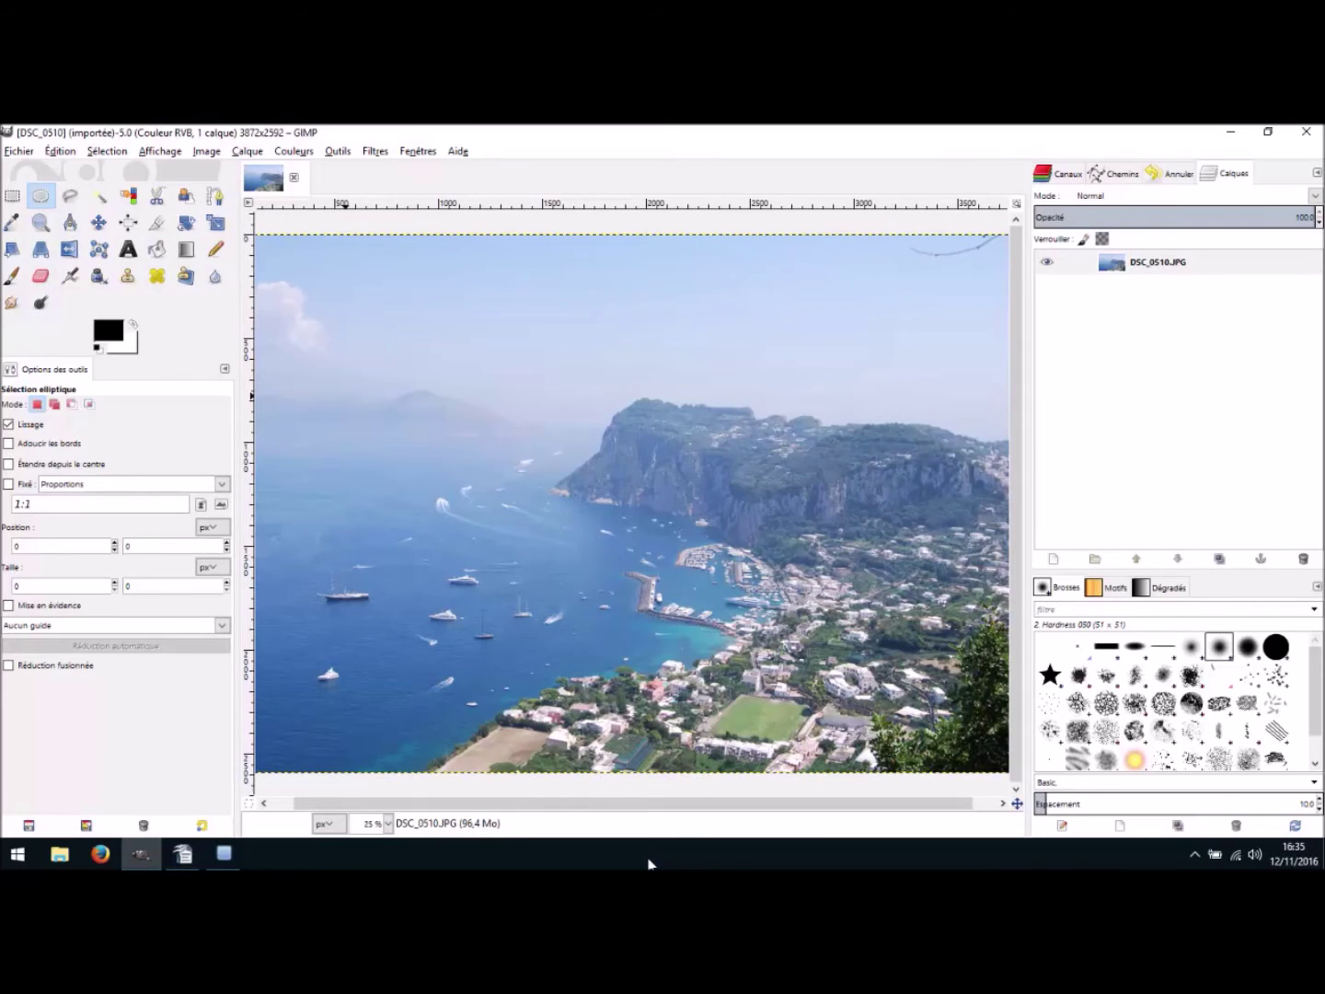
left_click(295, 179)
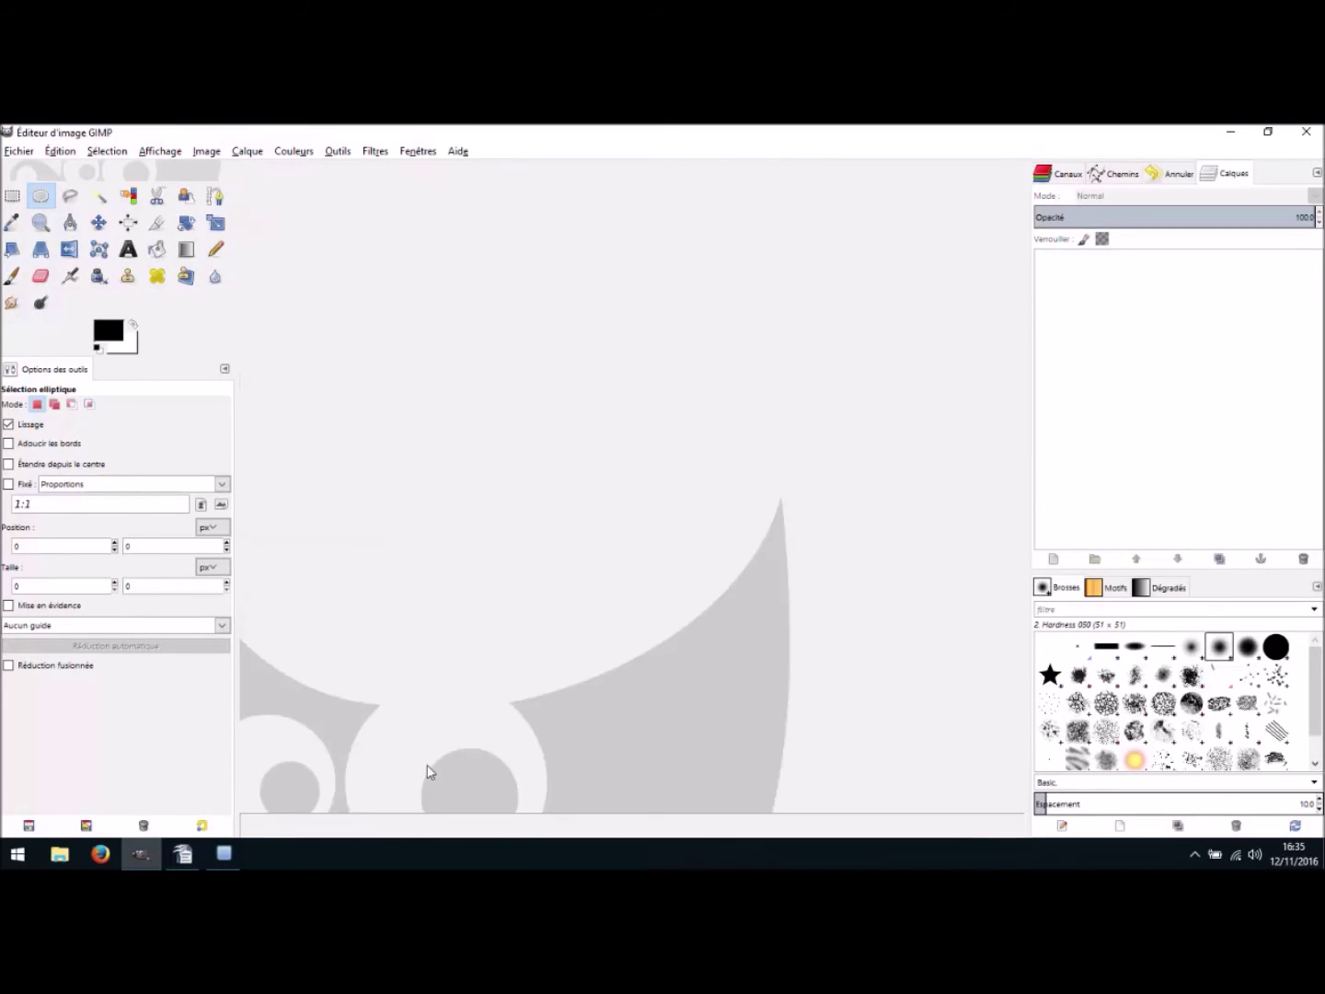
- Load the photo DSC_0510 into the image editor from the "photos pour gimp" folder inside DOSSIER VIDEO on the desktop, using the file explorer
left_click(61, 858)
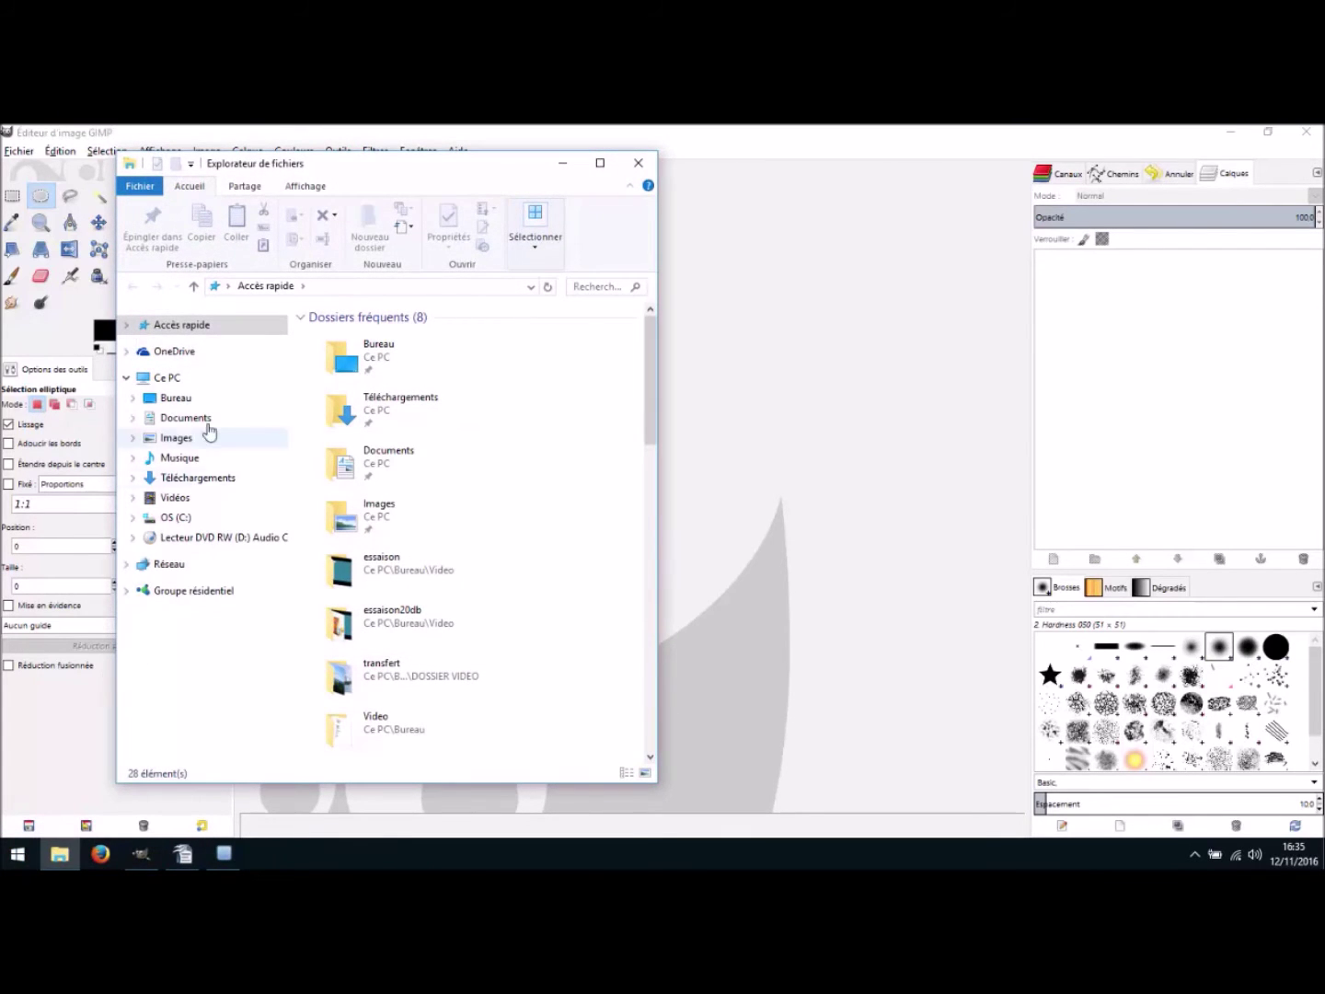
left_click(179, 403)
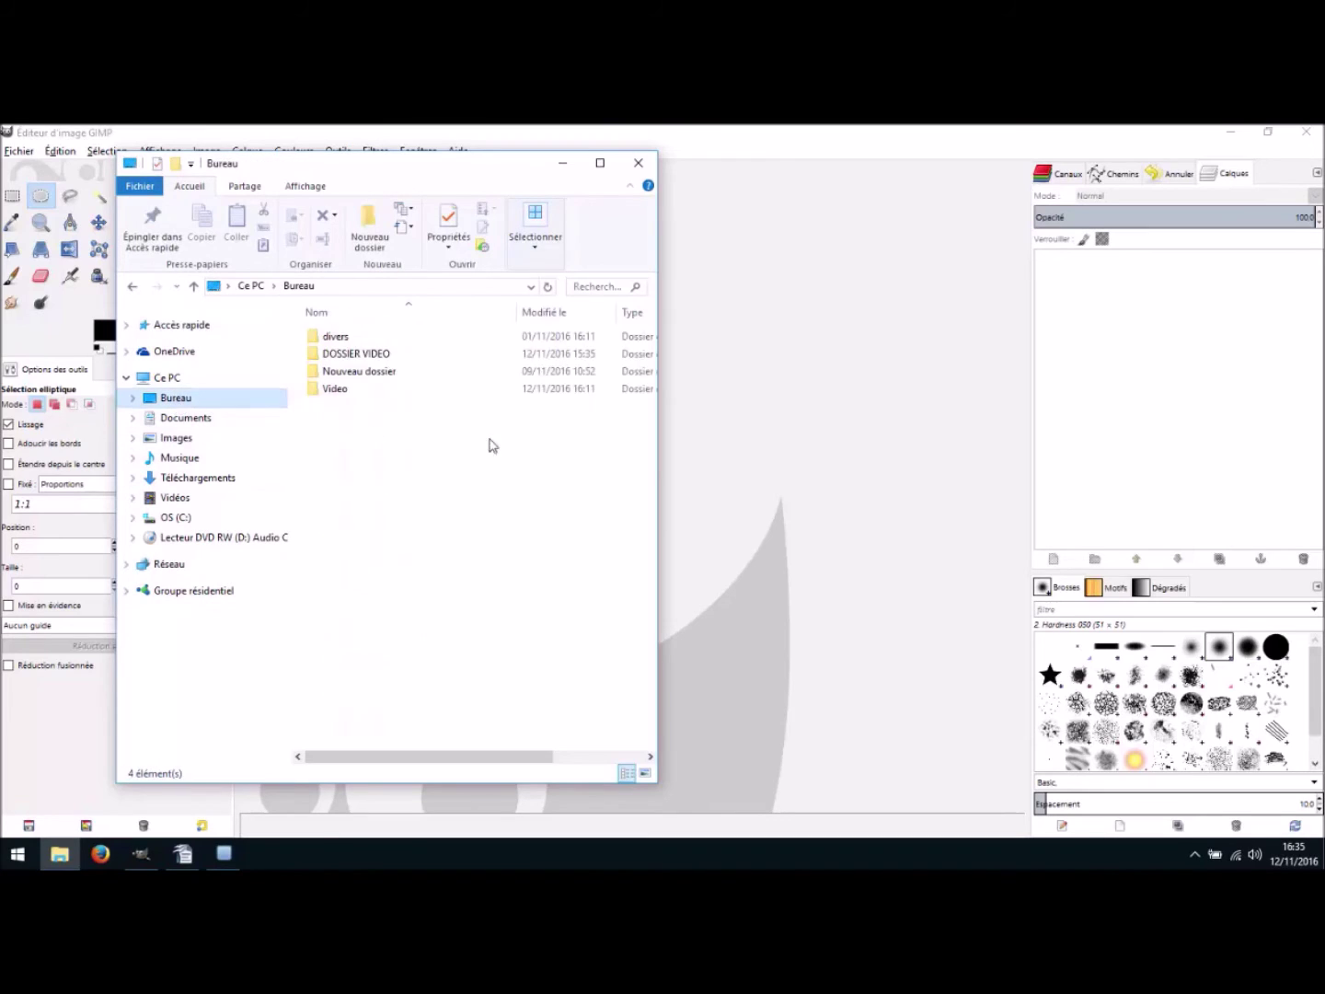
left_click(356, 356)
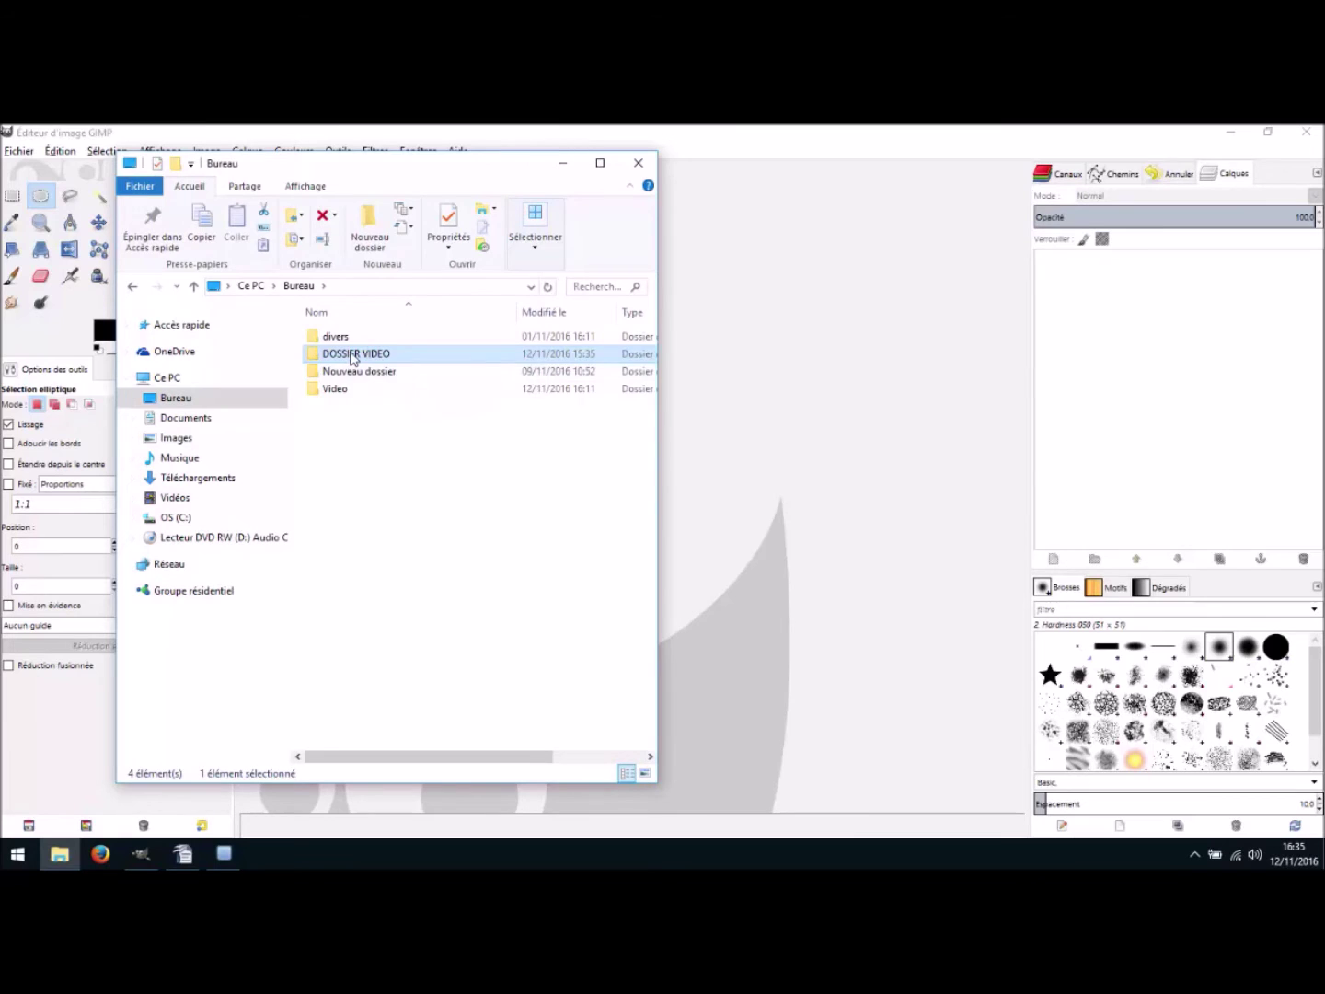
double_click(356, 354)
double_click(369, 353)
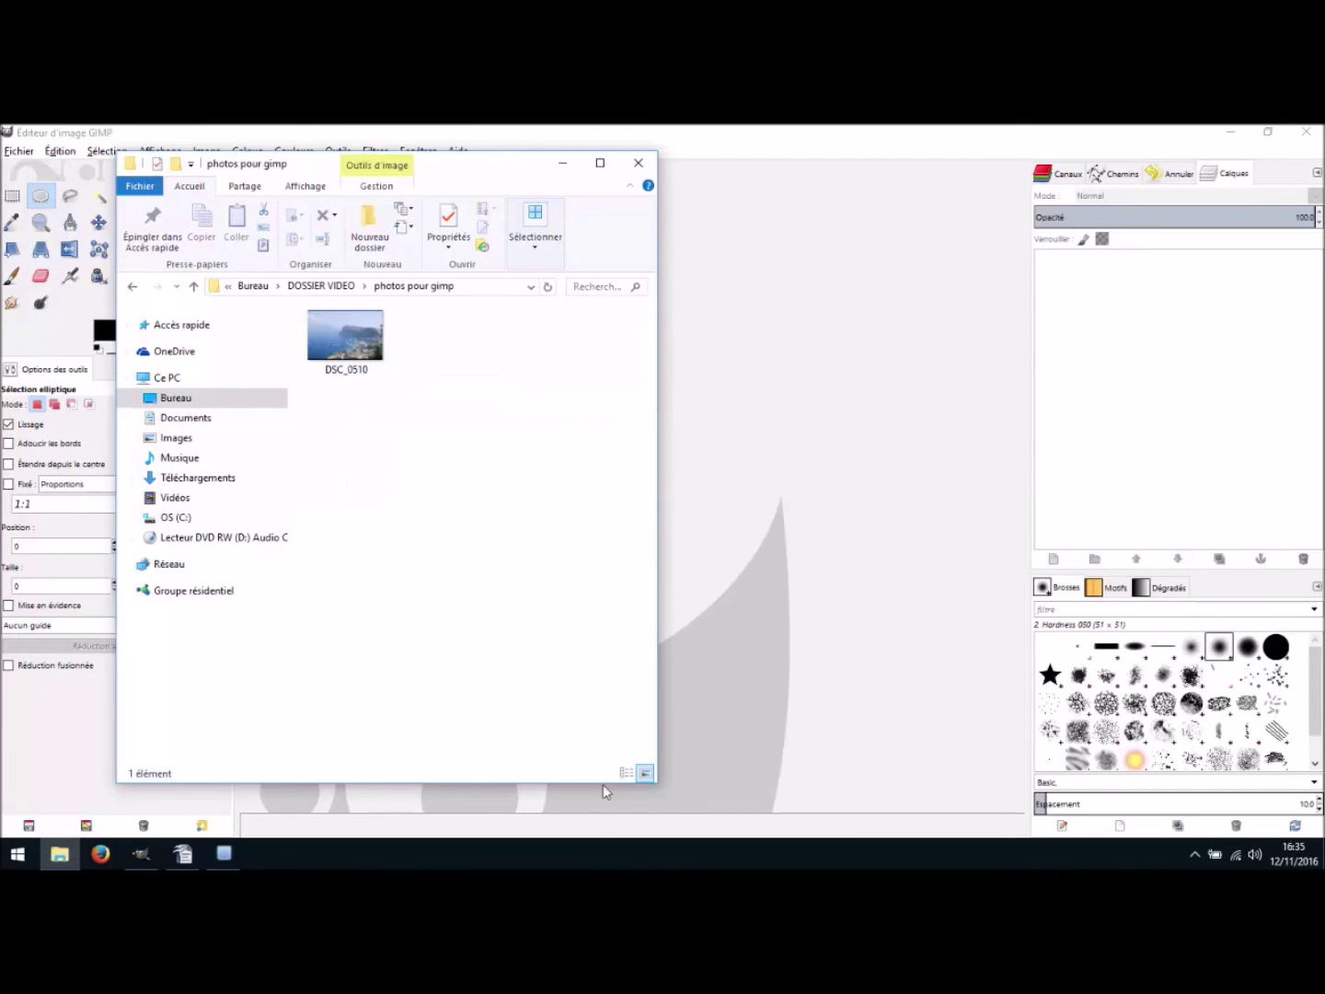
left_click_drag(486, 179, 1011, 207)
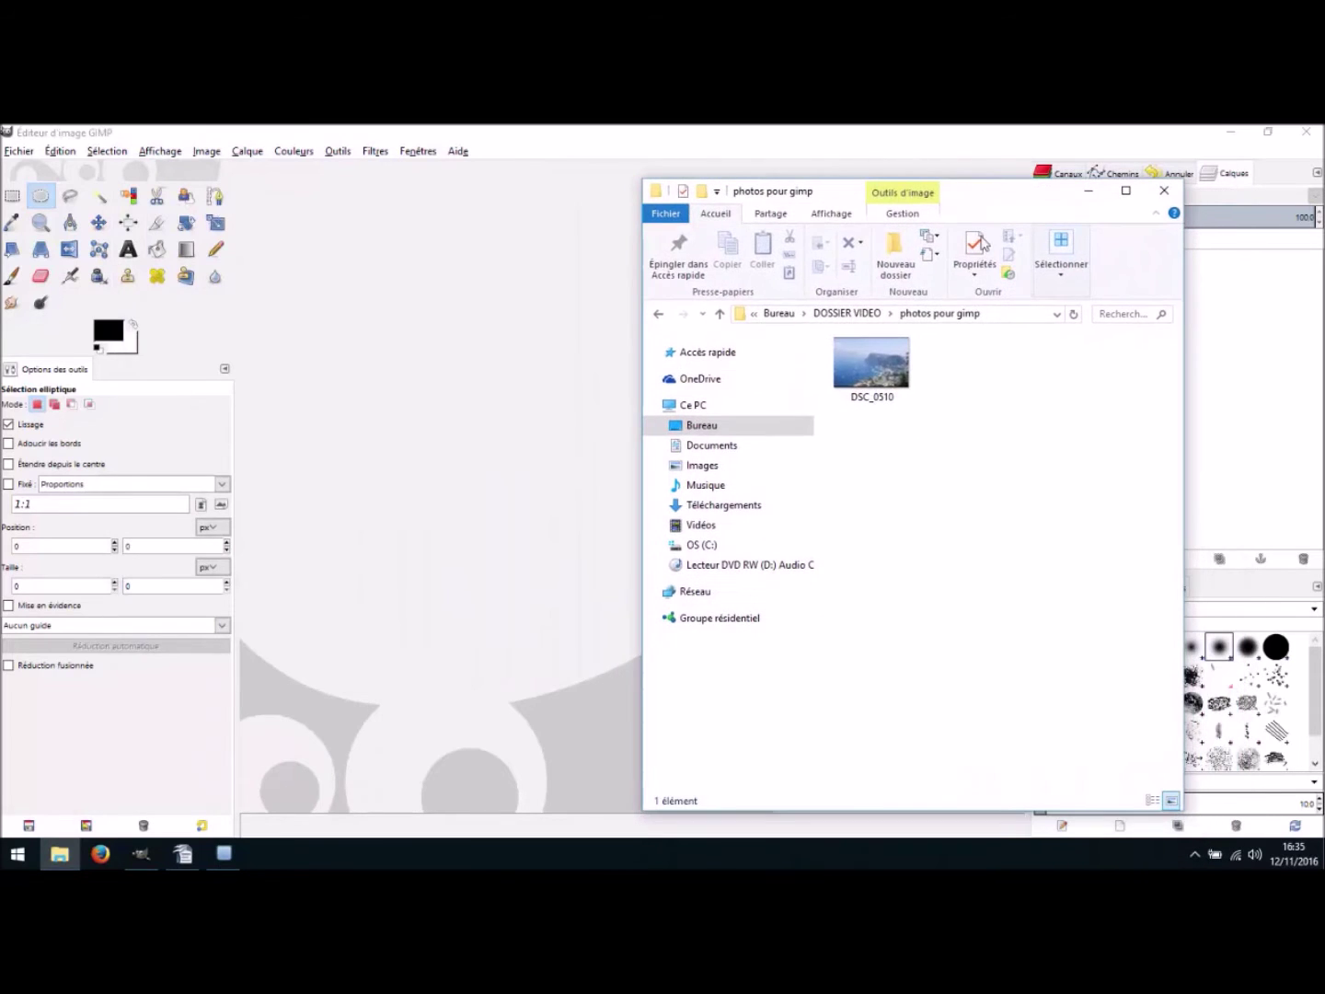
left_click_drag(873, 367, 624, 751)
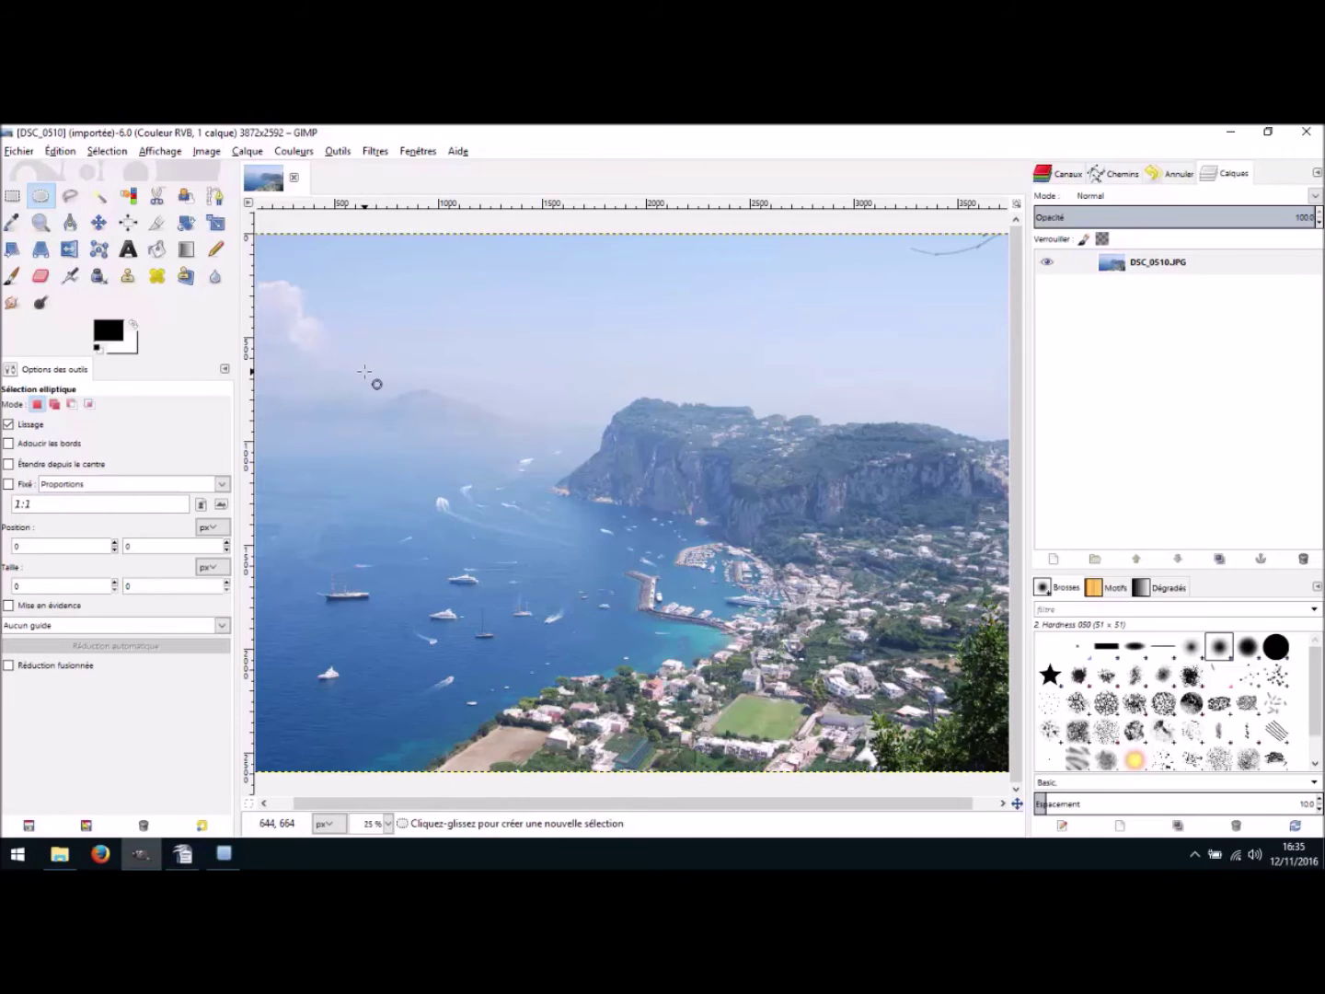
left_click(29, 153)
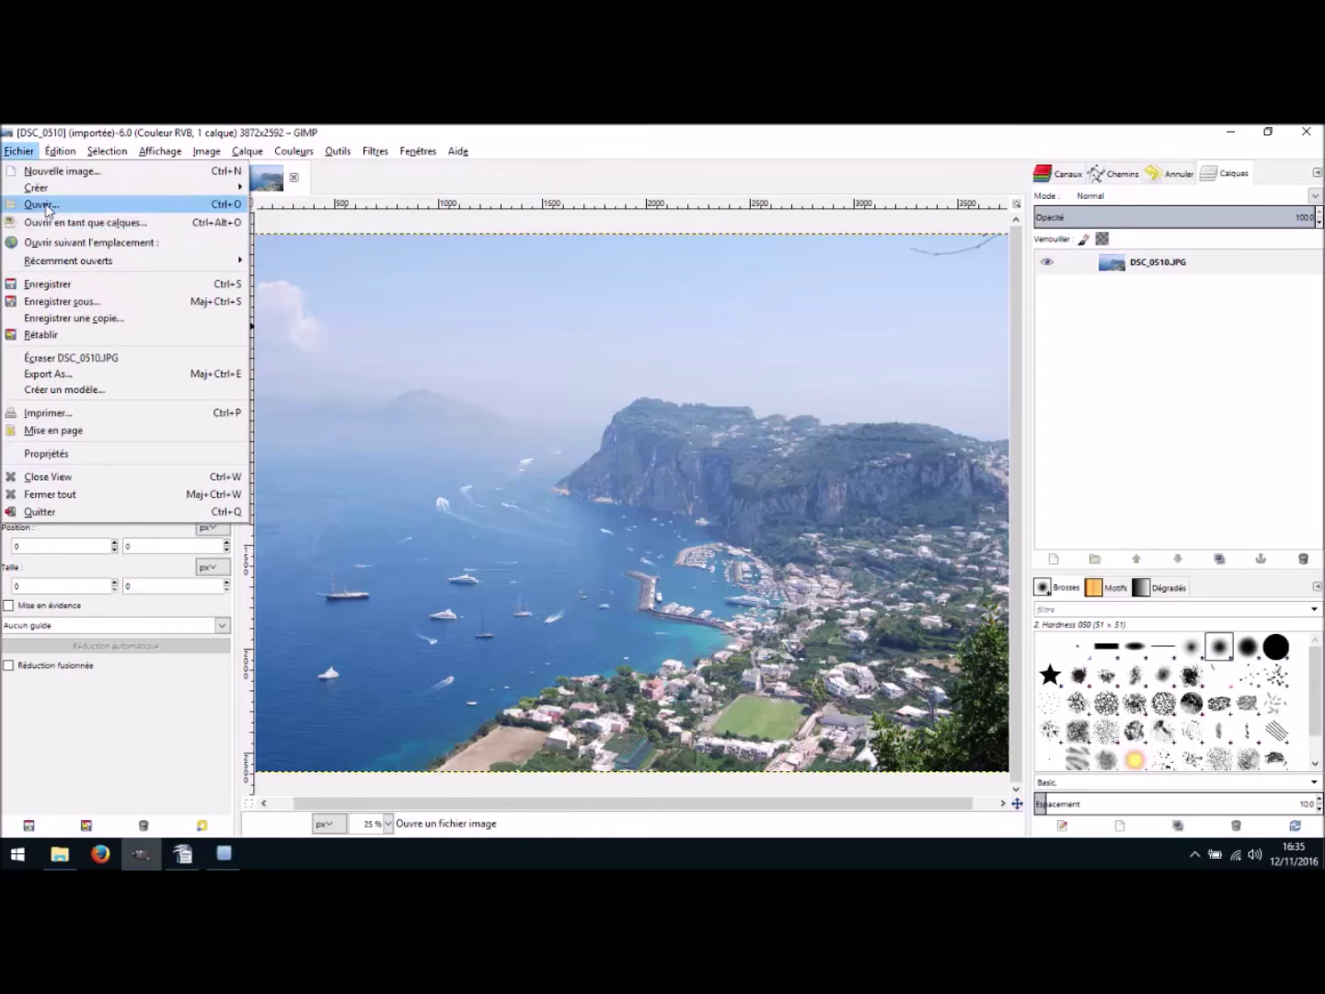
left_click(543, 198)
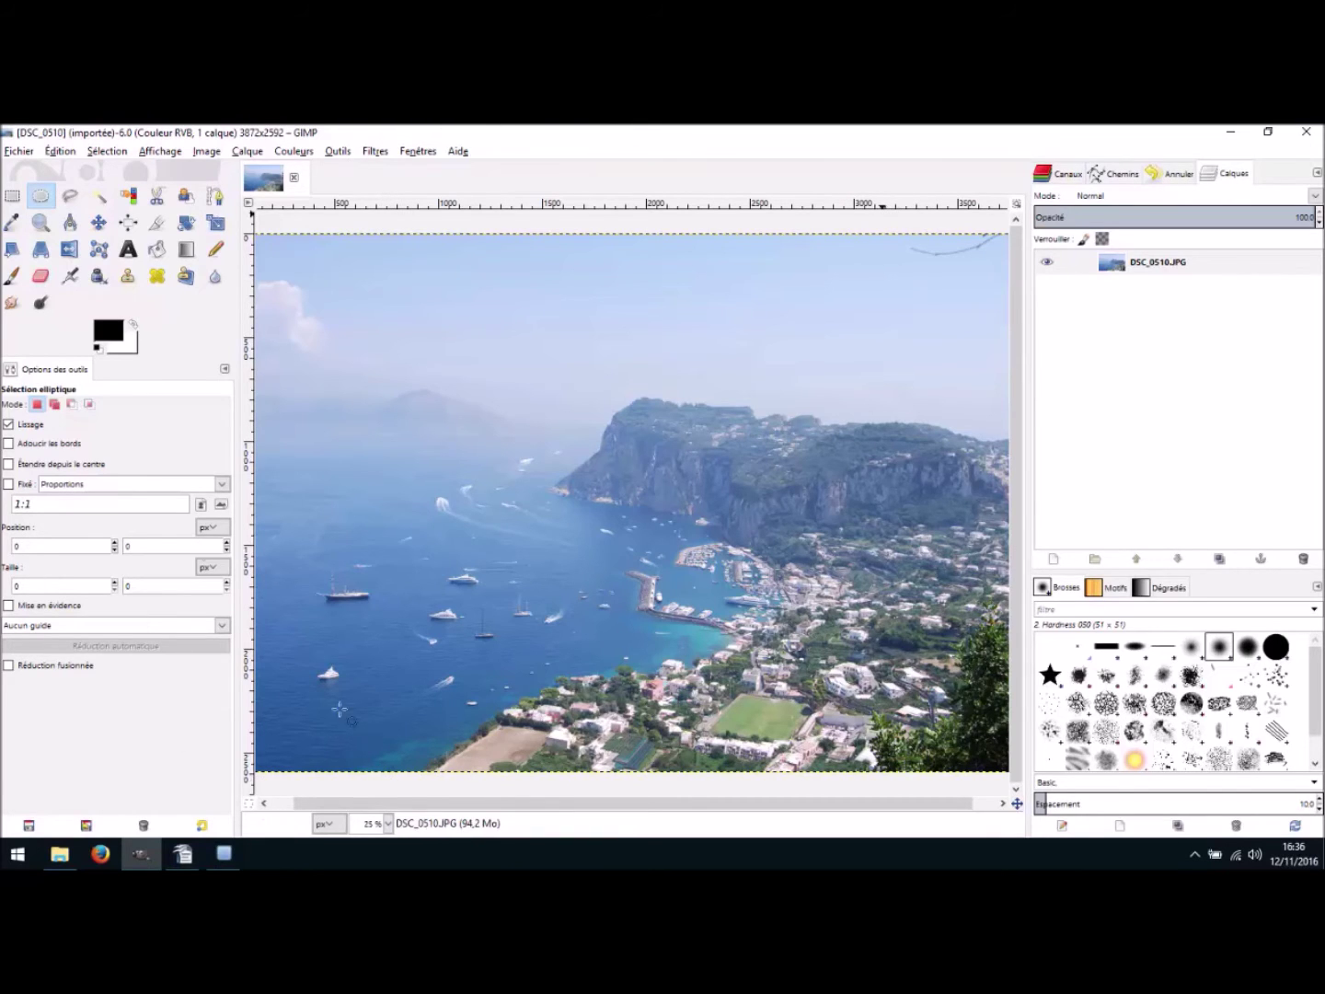
- Examine the options of the rectangular, elliptical and free selection tools by activating each in turn
left_click(10, 201)
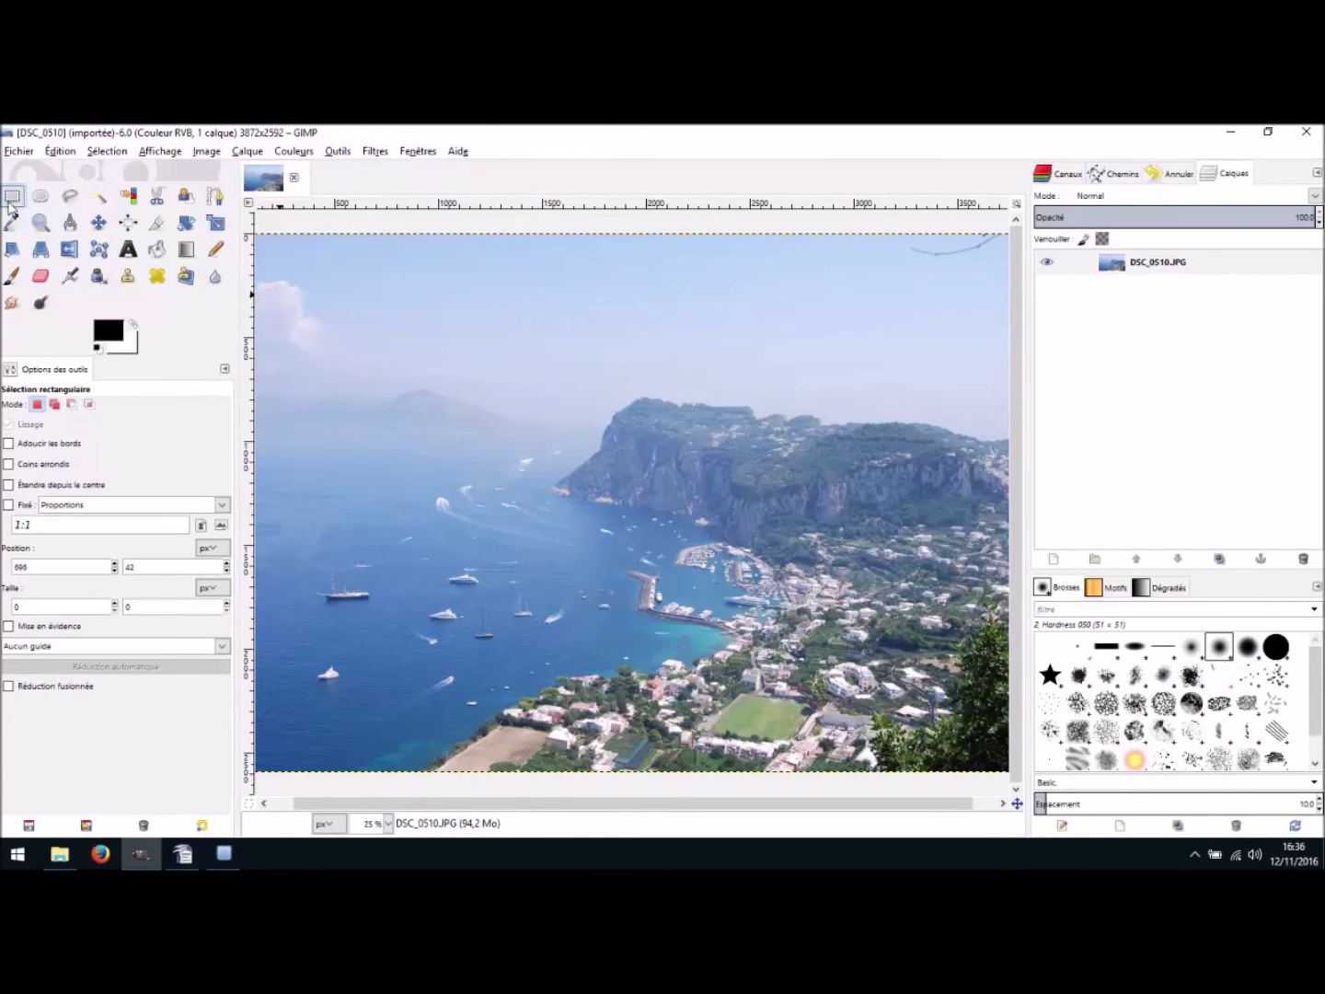
left_click(36, 196)
left_click(20, 199)
left_click(37, 198)
left_click(70, 196)
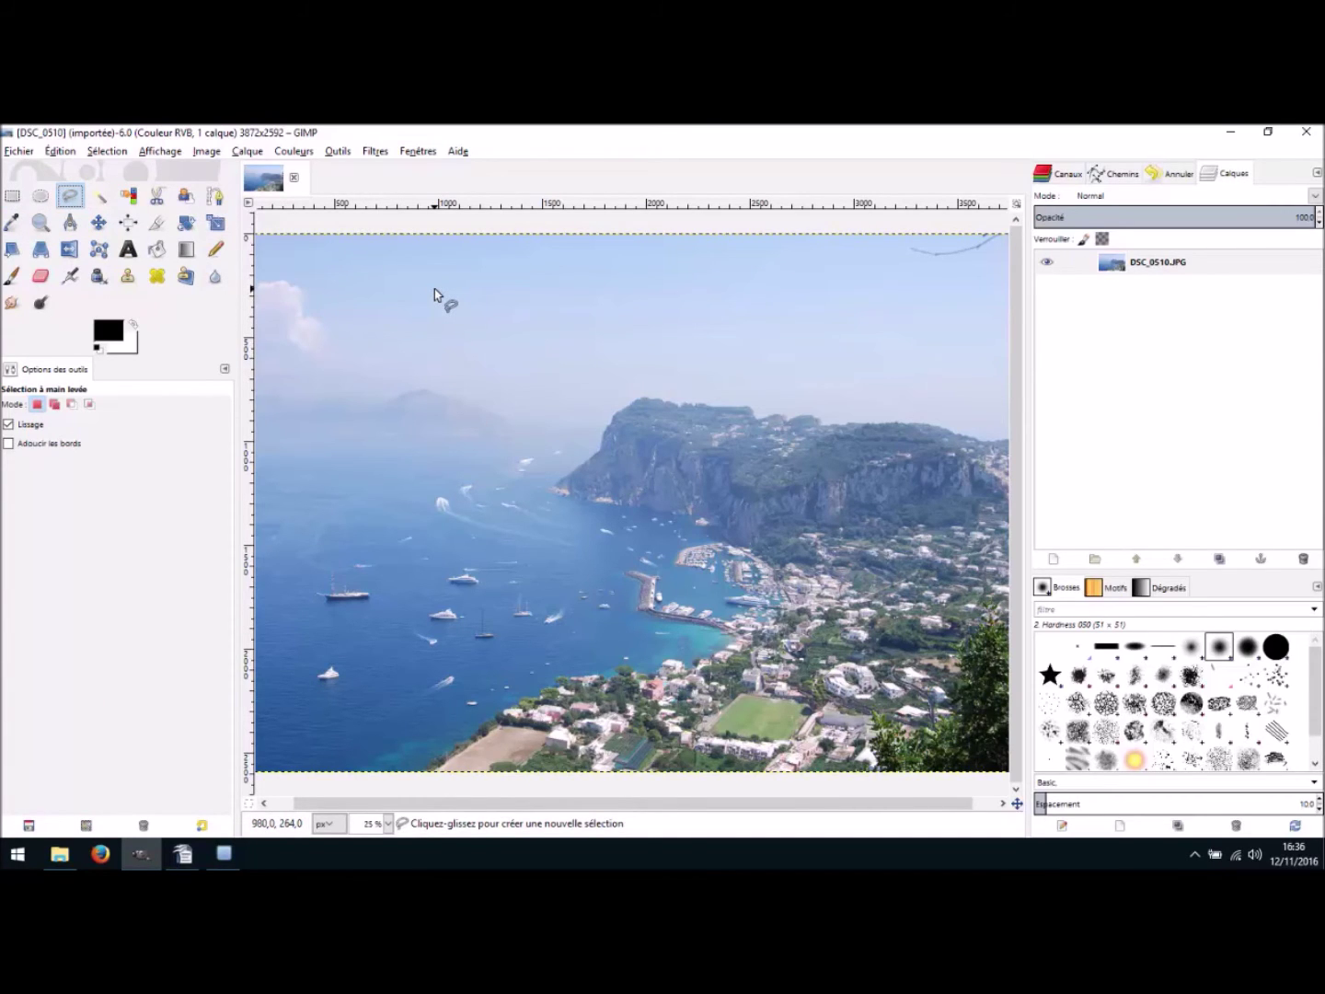
- Examine the options of the color picker, zoom, move, alignment, crop, rotation and intelligent scissors tools one after another
left_click(14, 224)
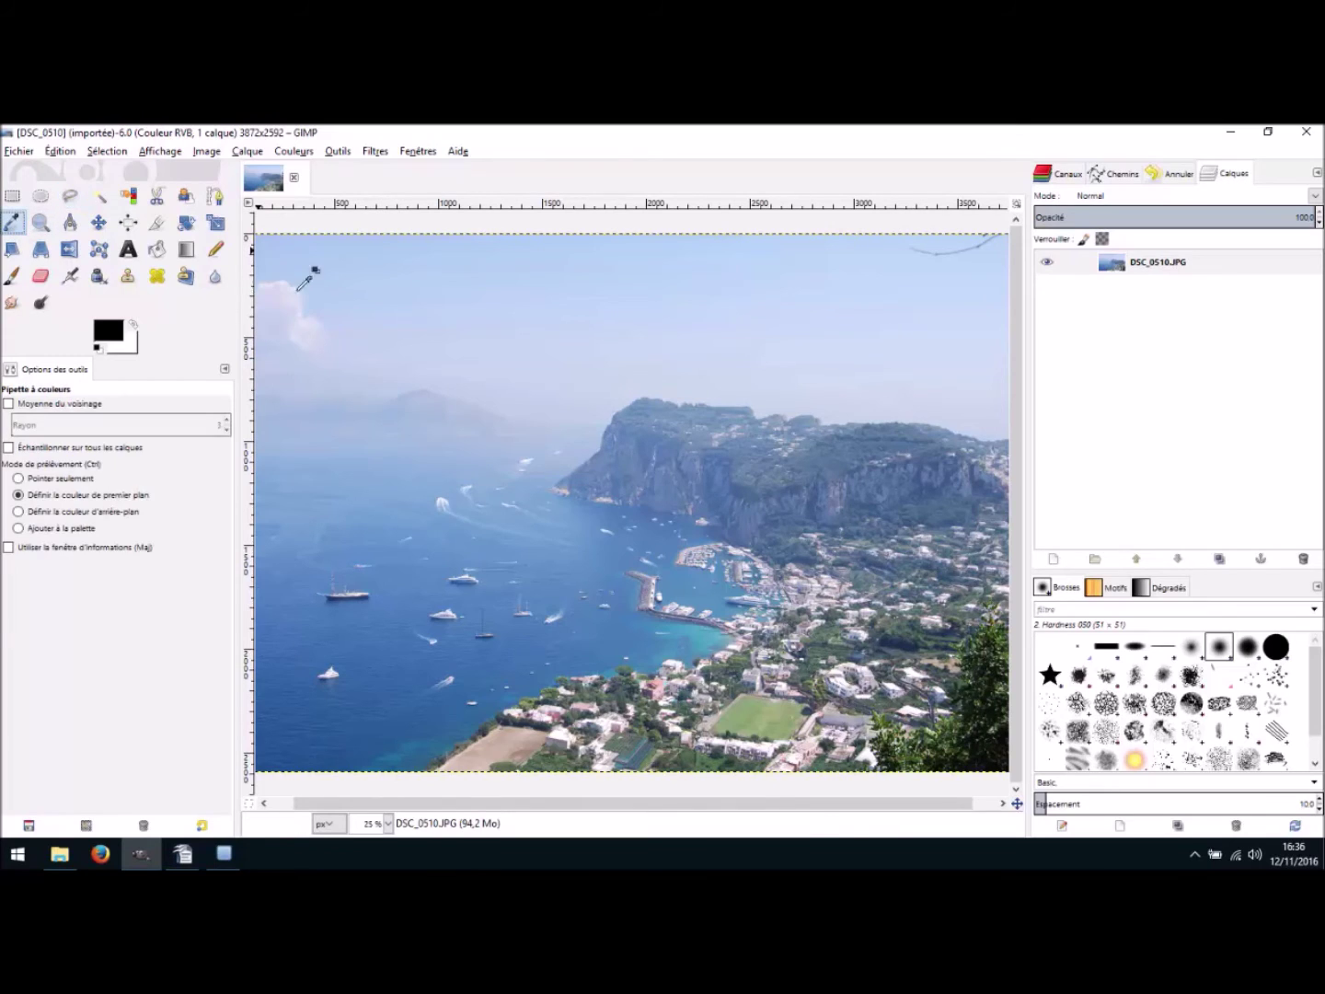
left_click(35, 228)
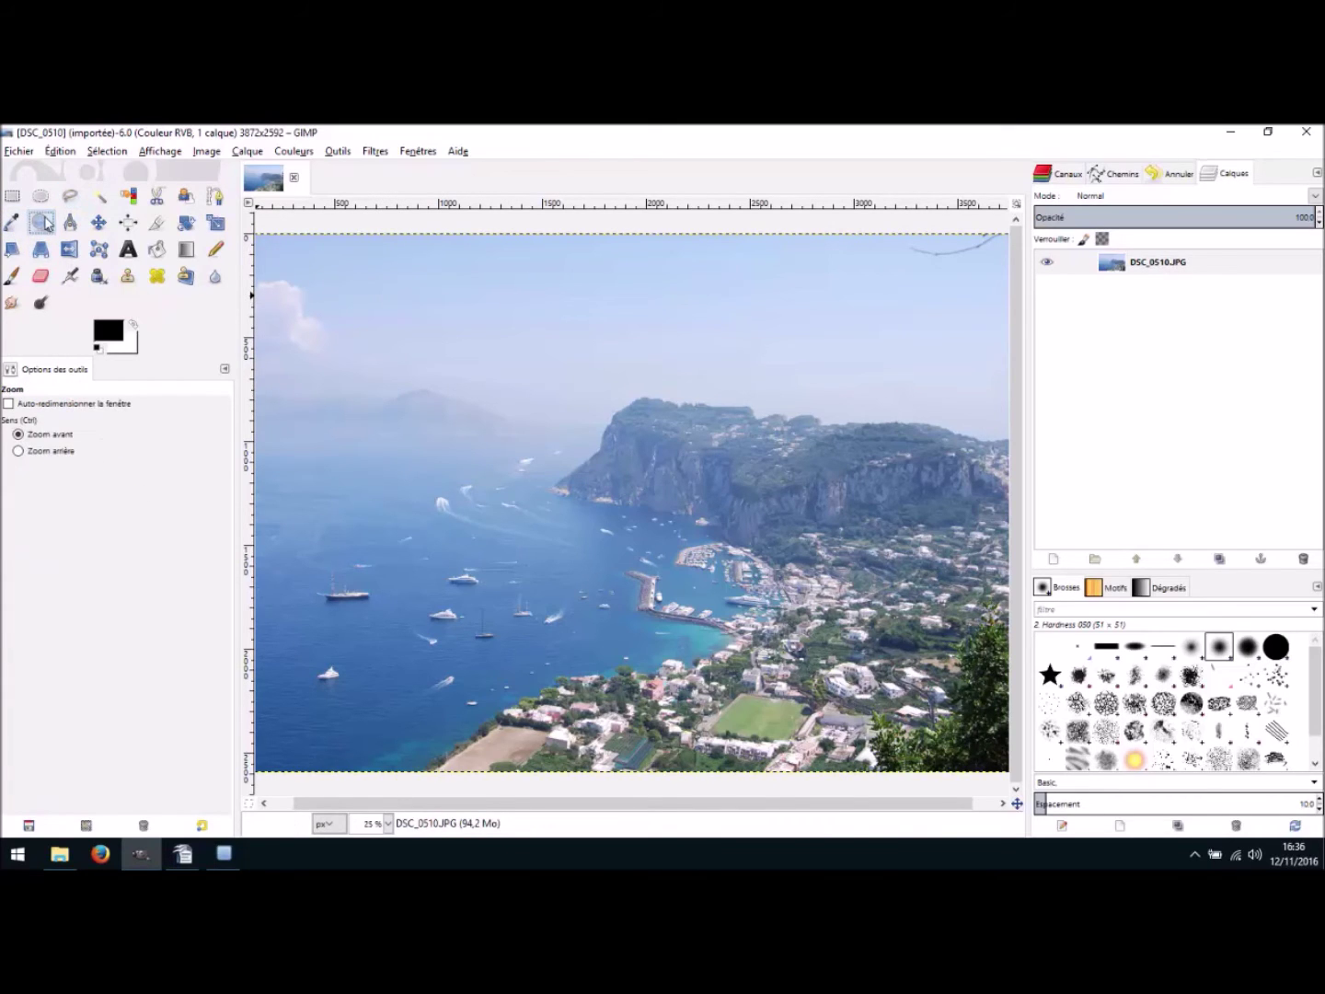
left_click(97, 223)
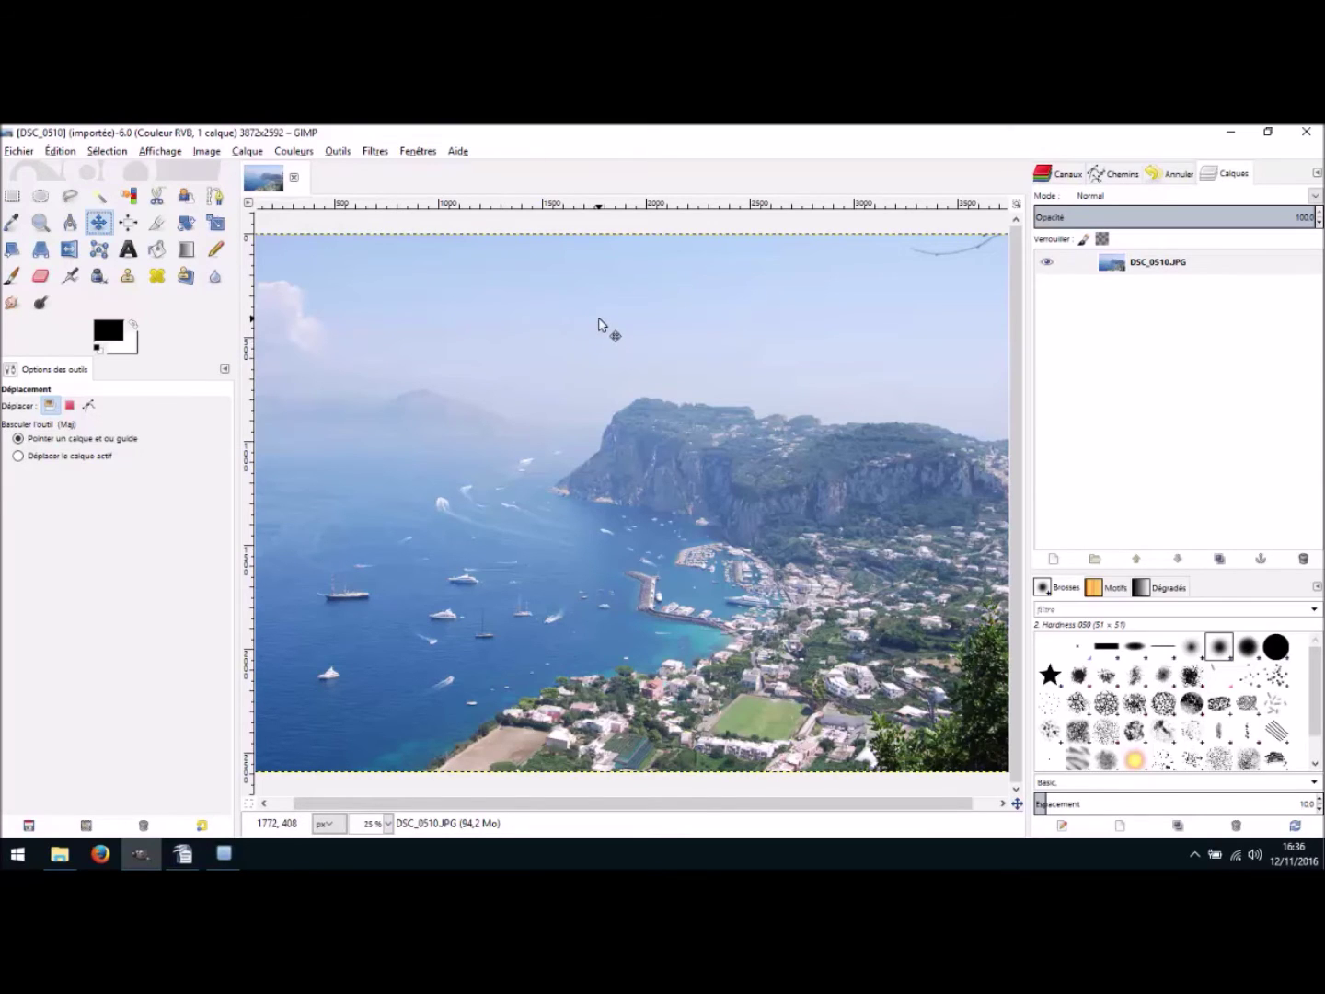
left_click(128, 222)
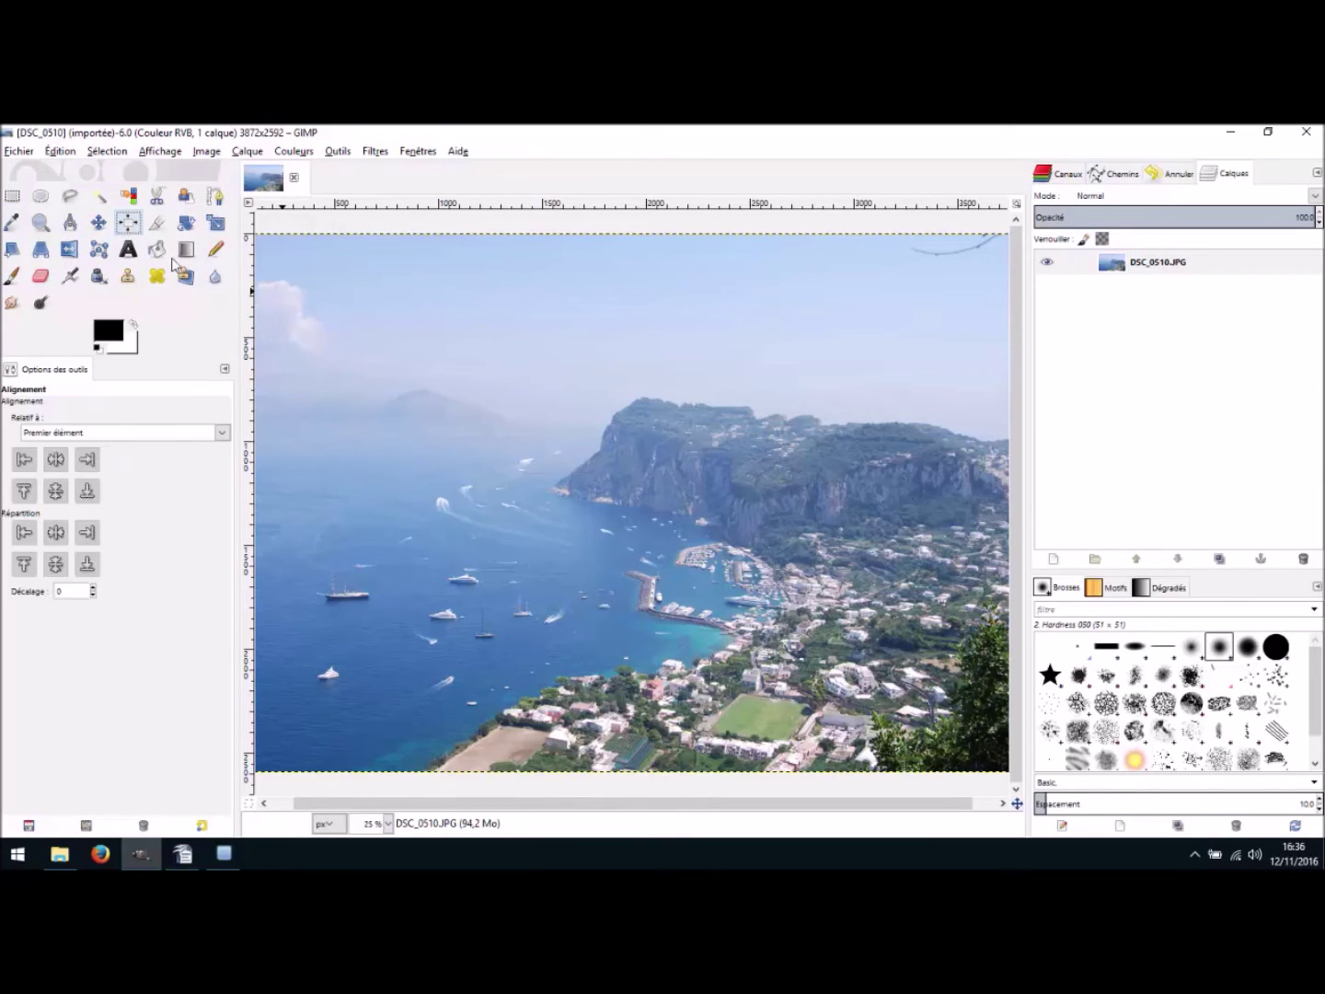
left_click(157, 221)
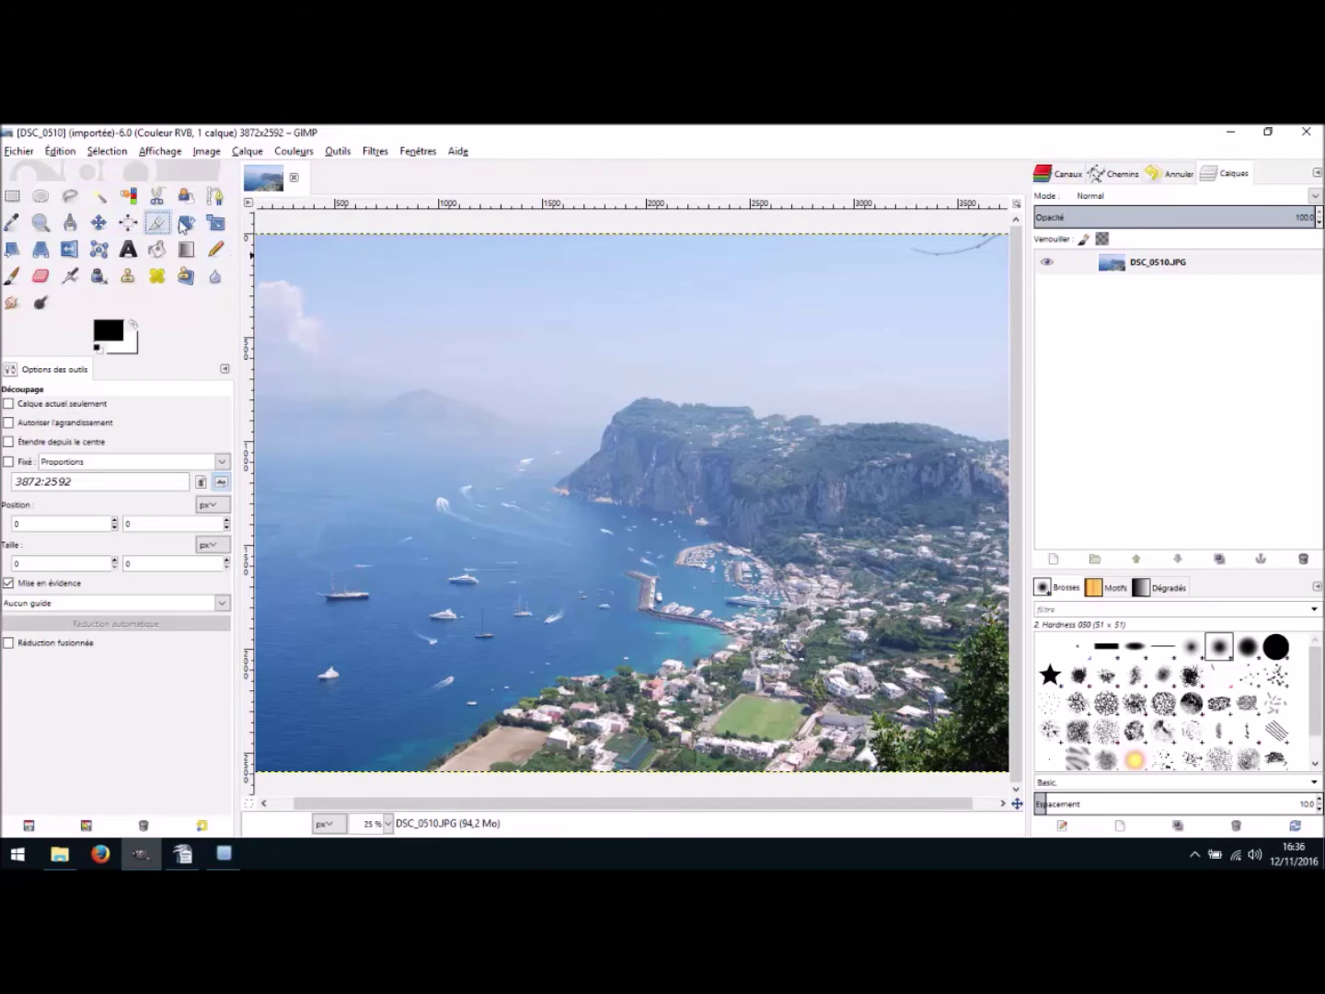
left_click(186, 221)
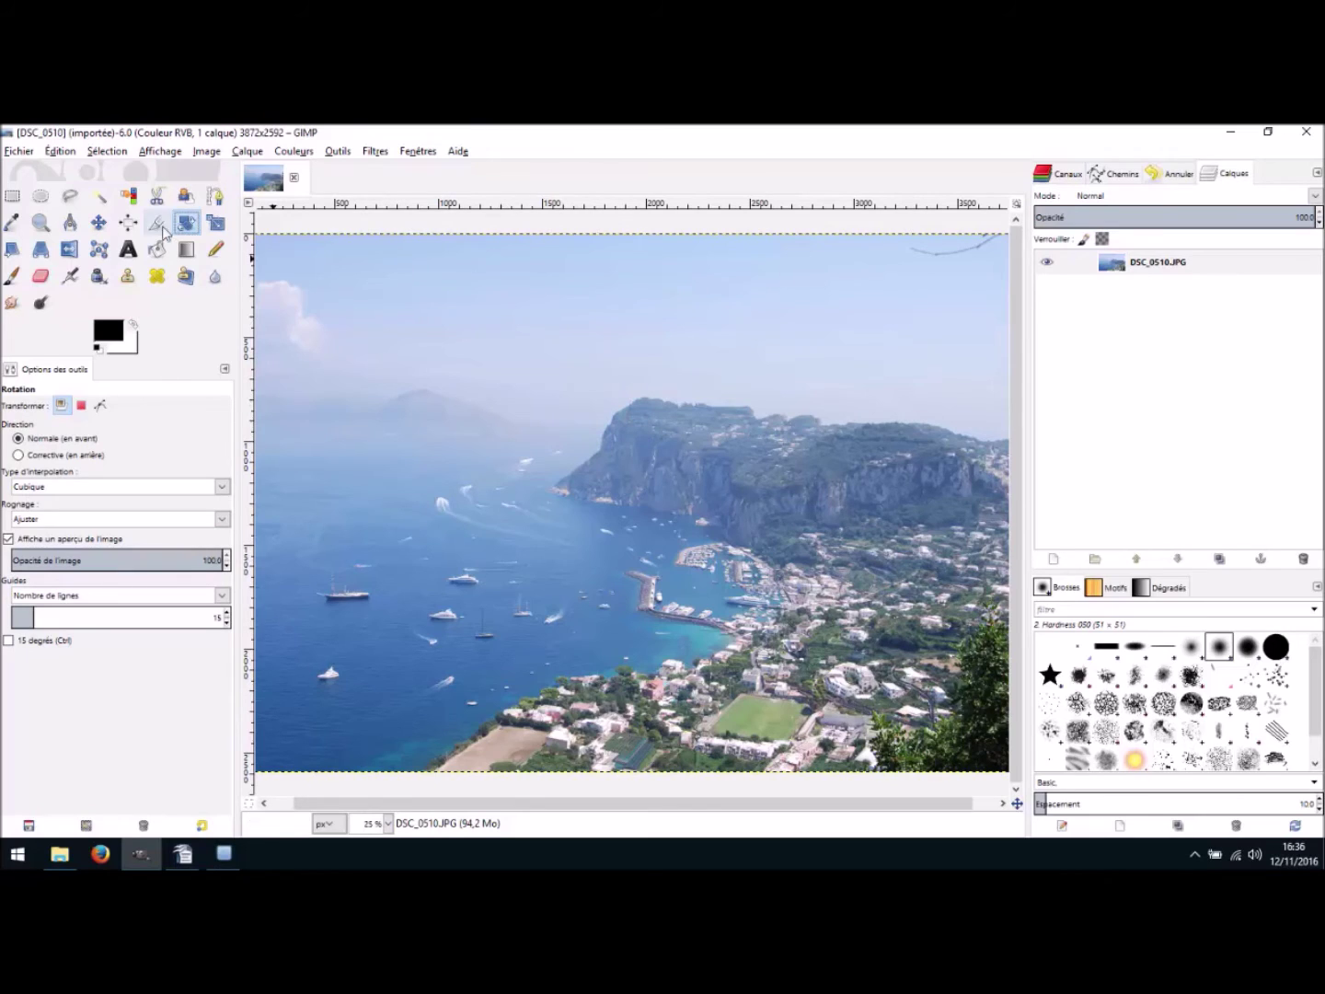
left_click(157, 194)
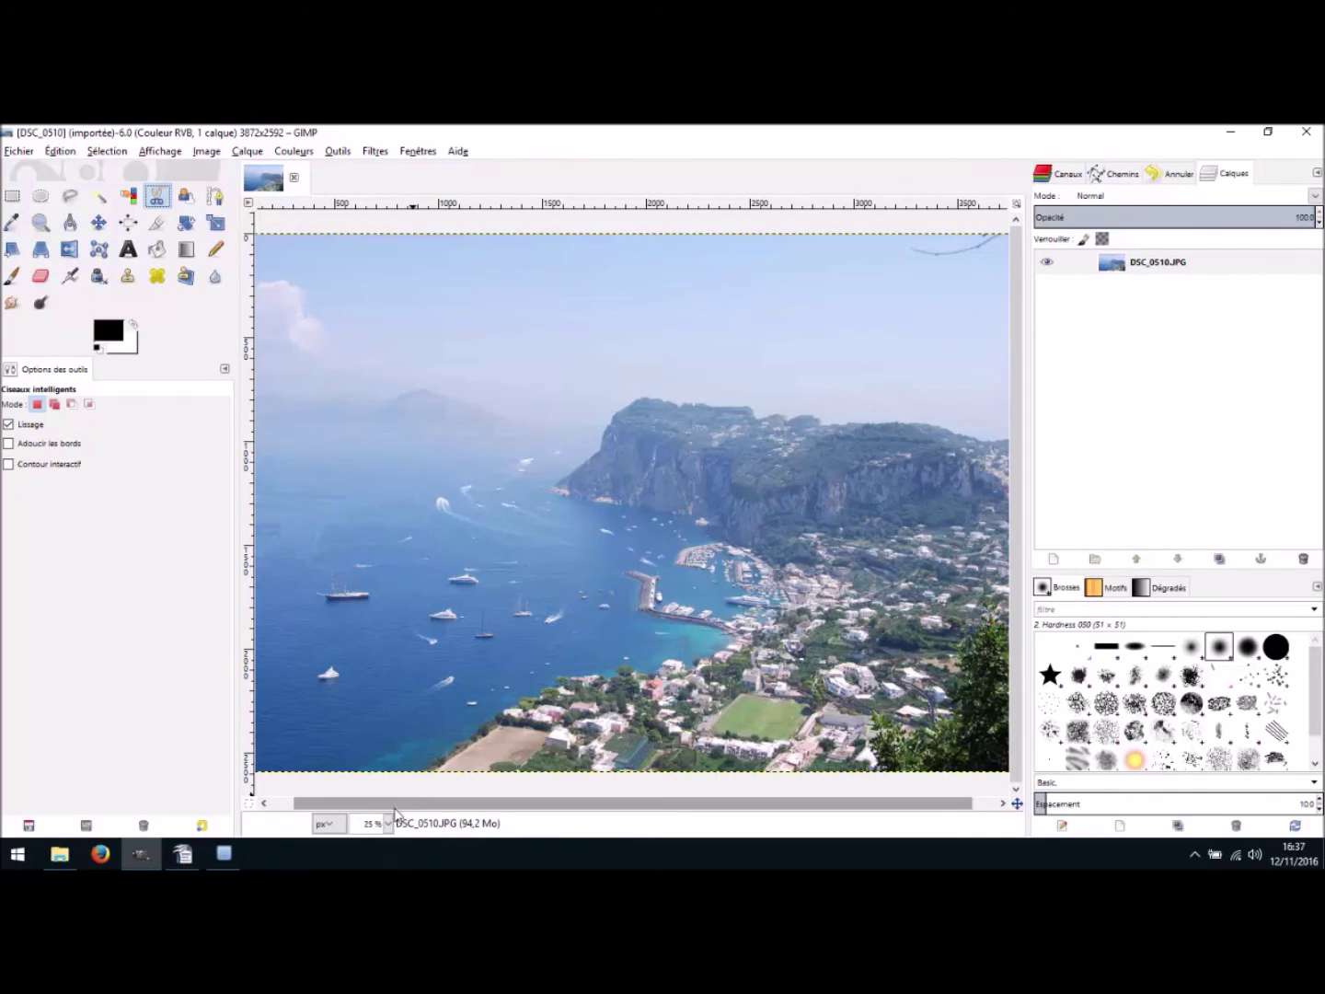
- View both side edges of the photo and choose pixels as the display unit
left_click_drag(393, 803, 331, 805)
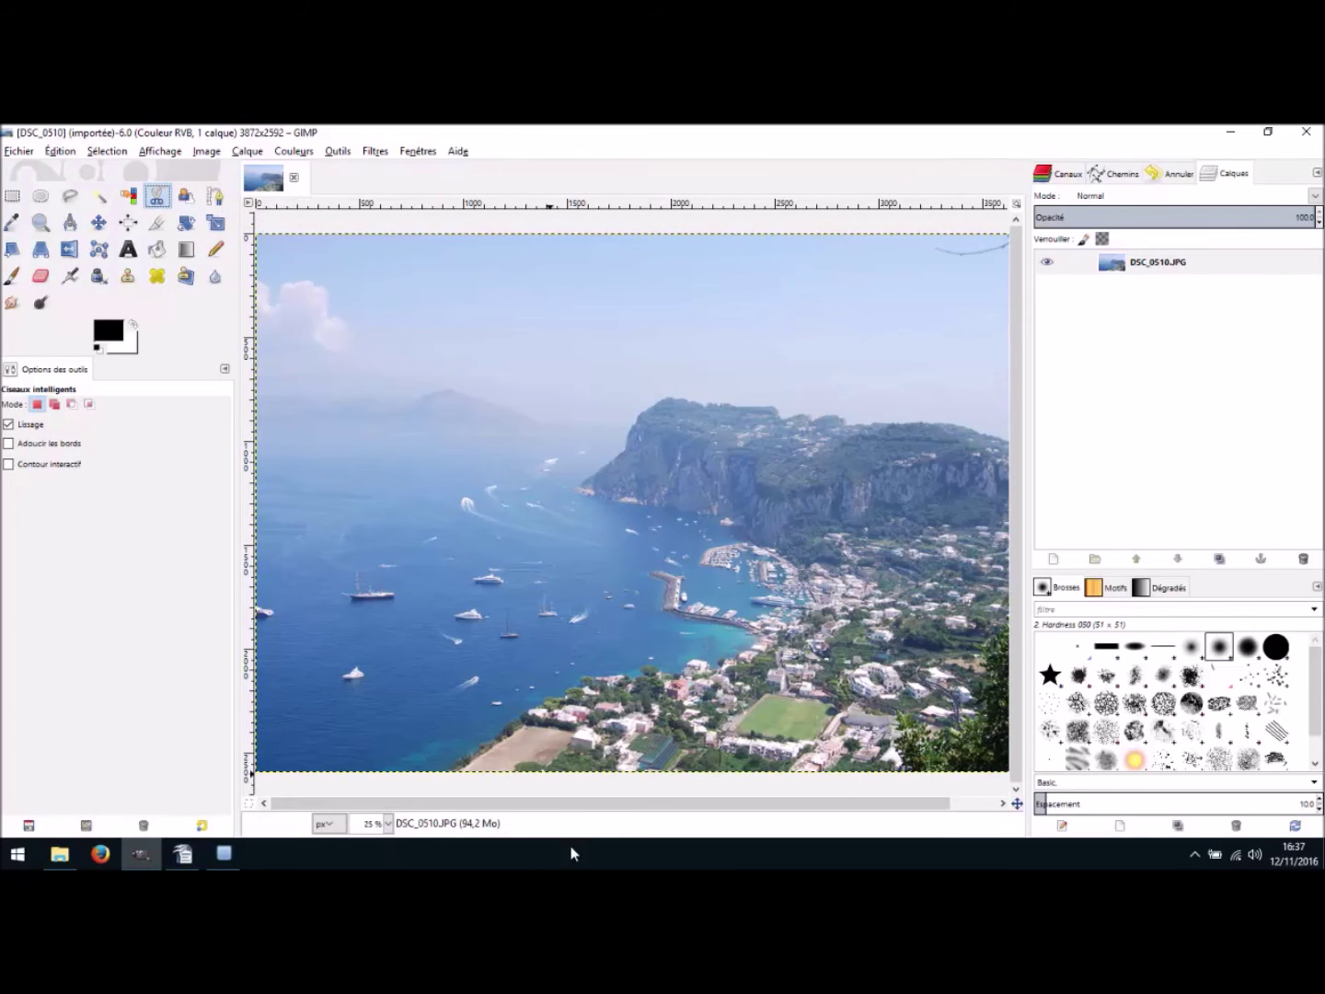
left_click_drag(567, 803, 771, 807)
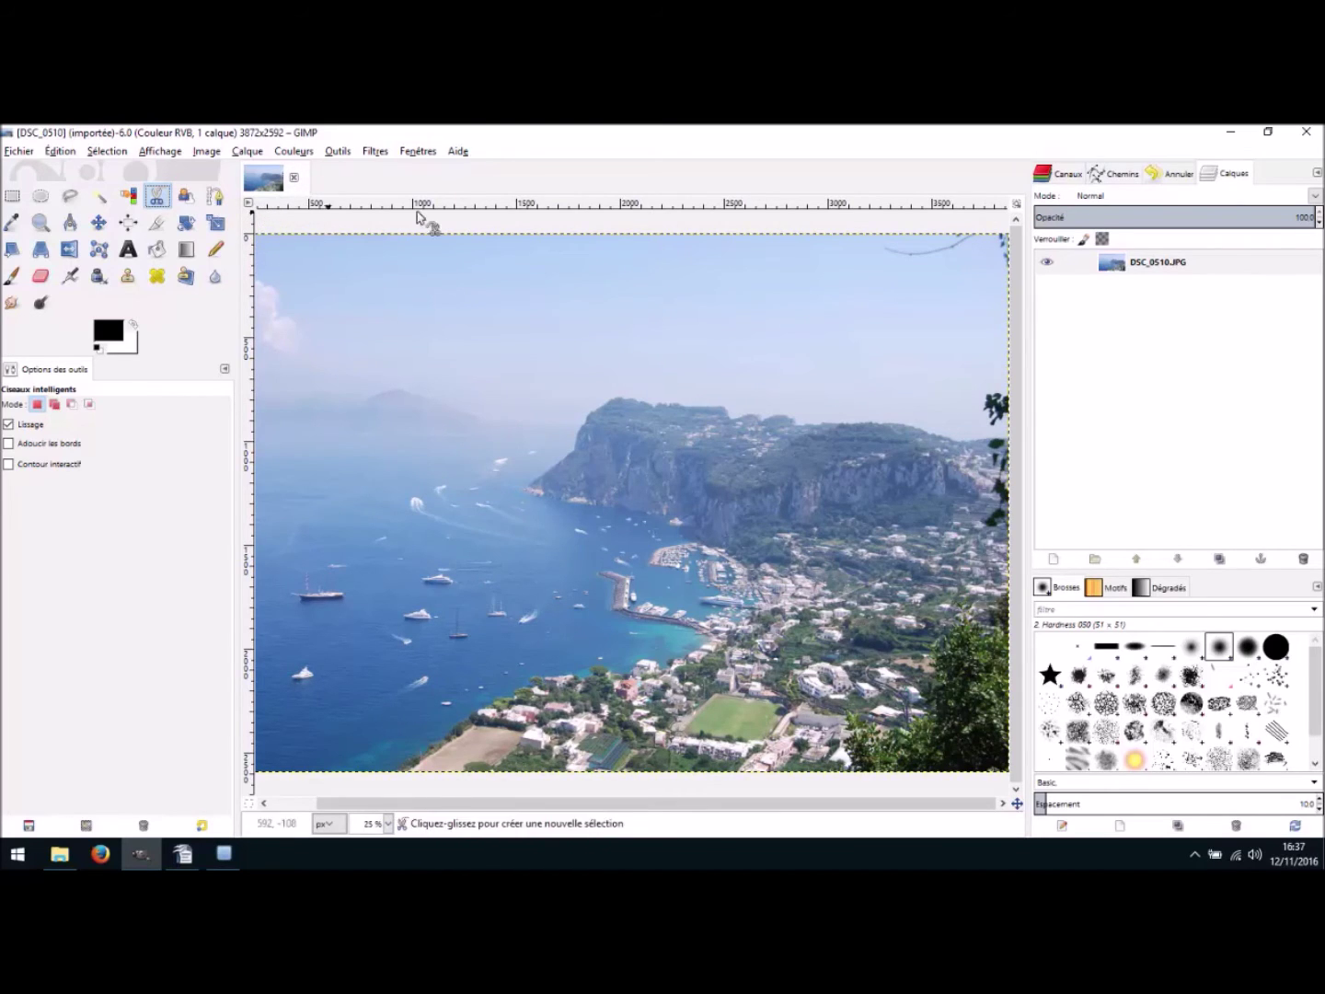
left_click(328, 824)
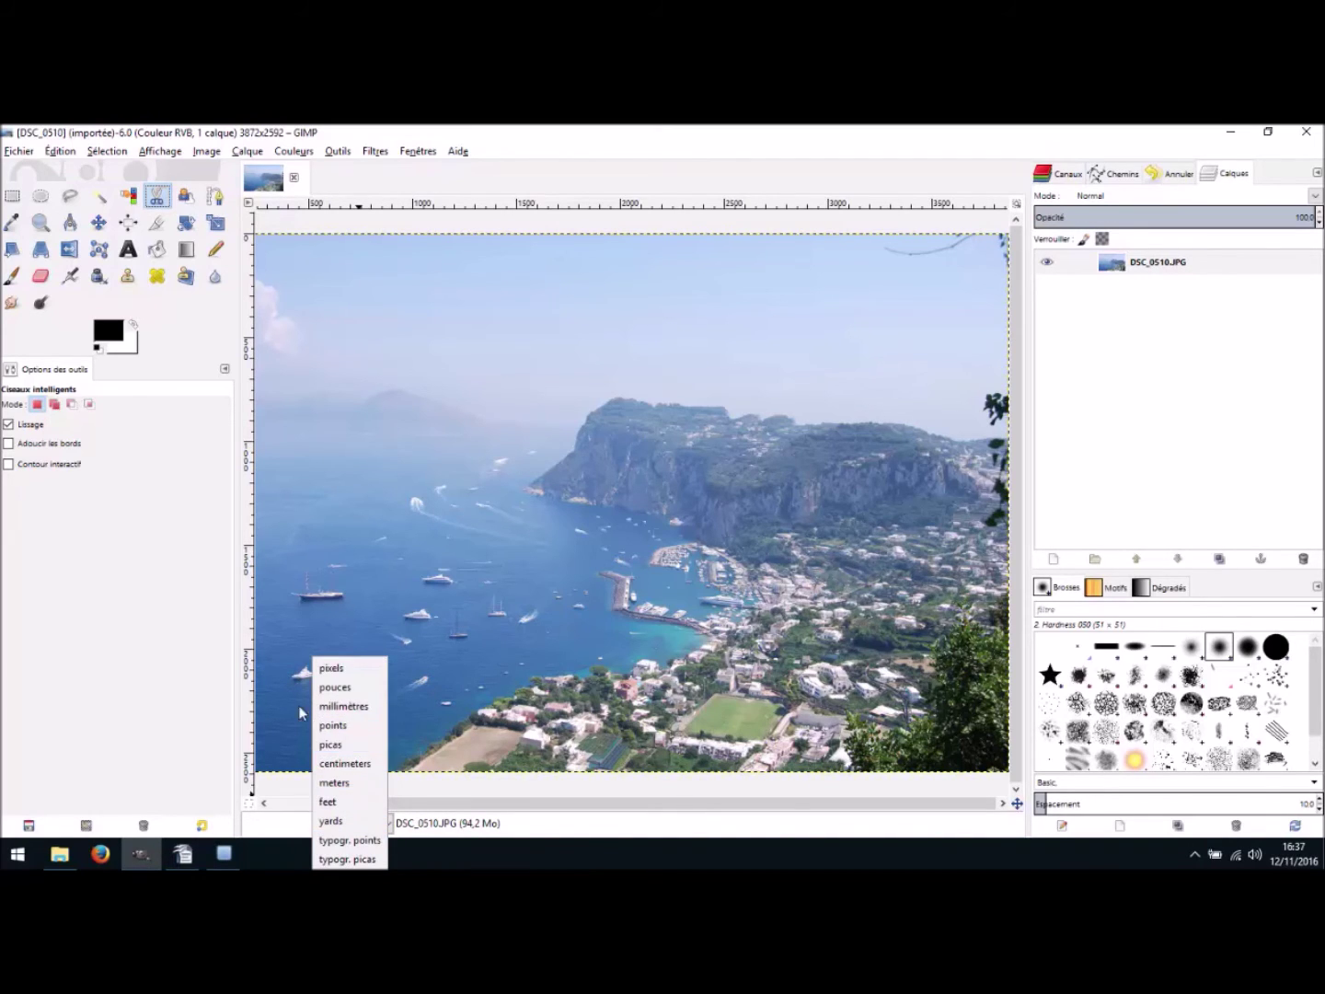
left_click(346, 677)
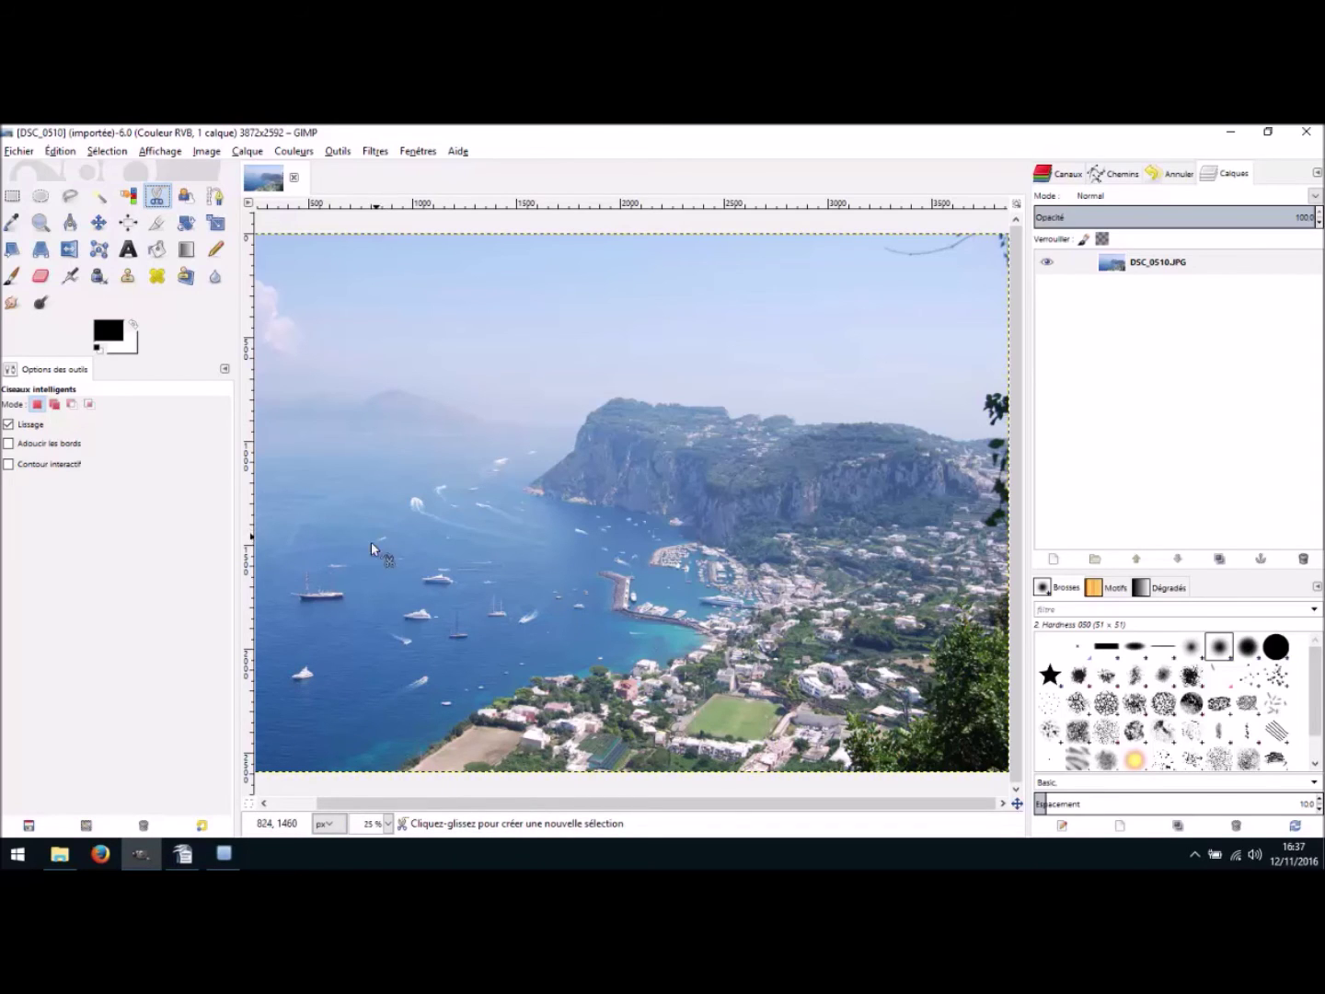
- View the whole photo at 12.5% zoom, and again at 15%
left_click(388, 825)
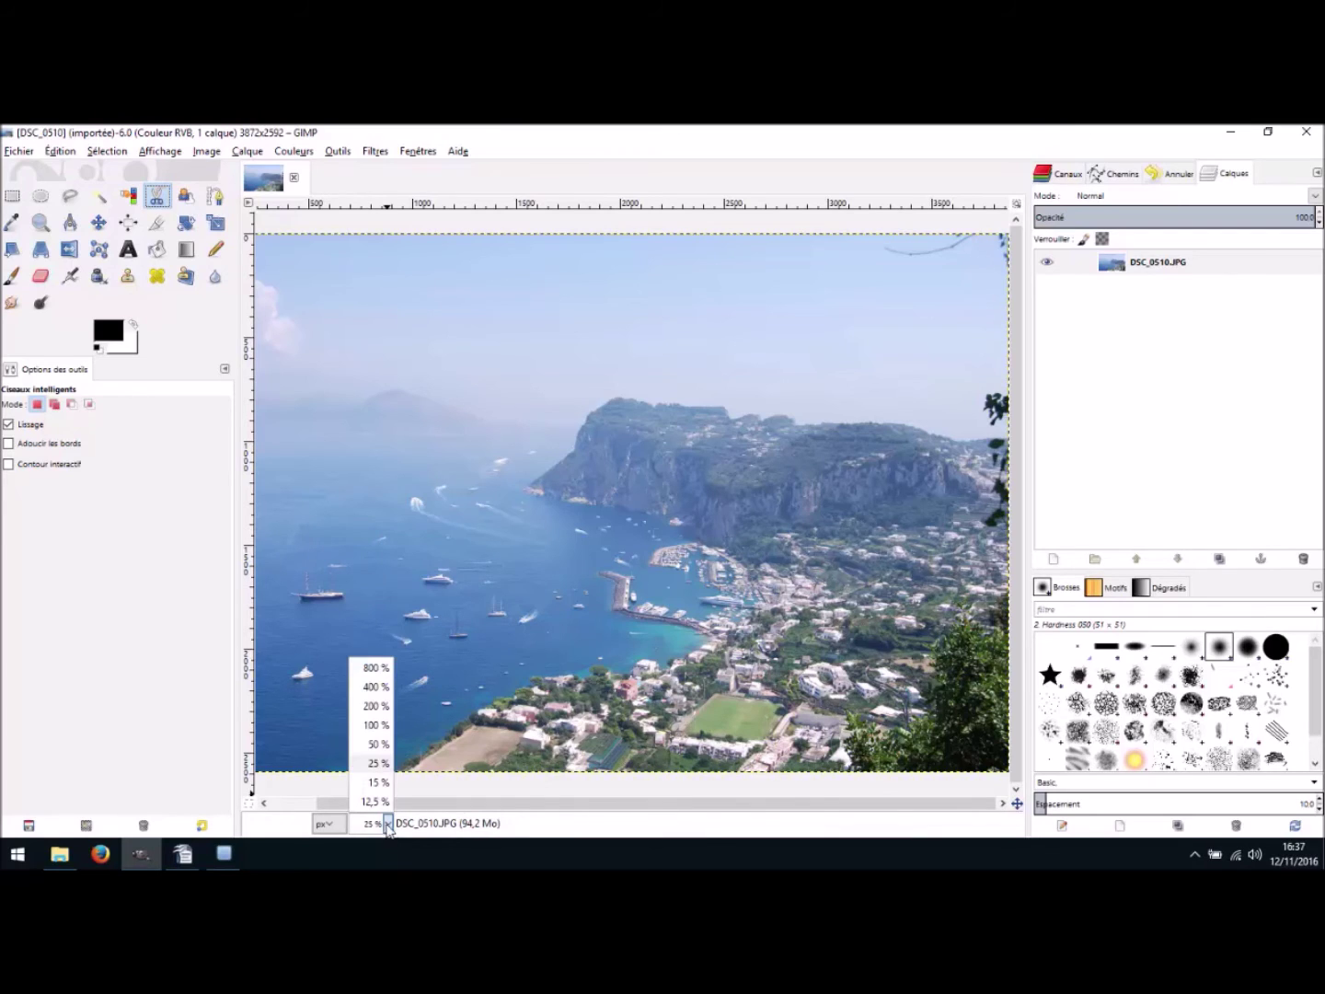
left_click(376, 801)
left_click(387, 825)
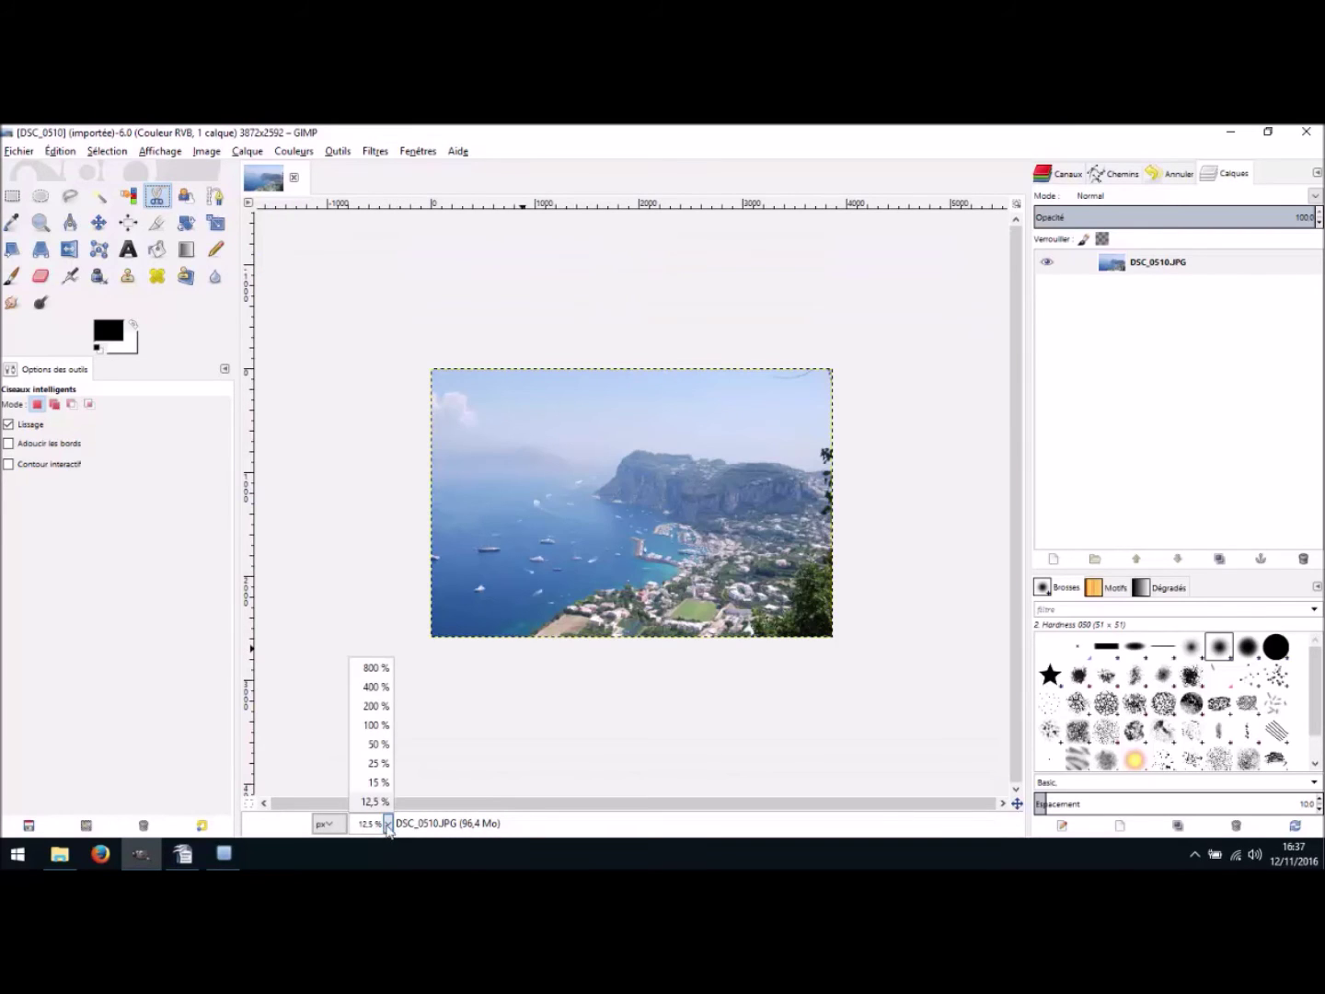
left_click(377, 783)
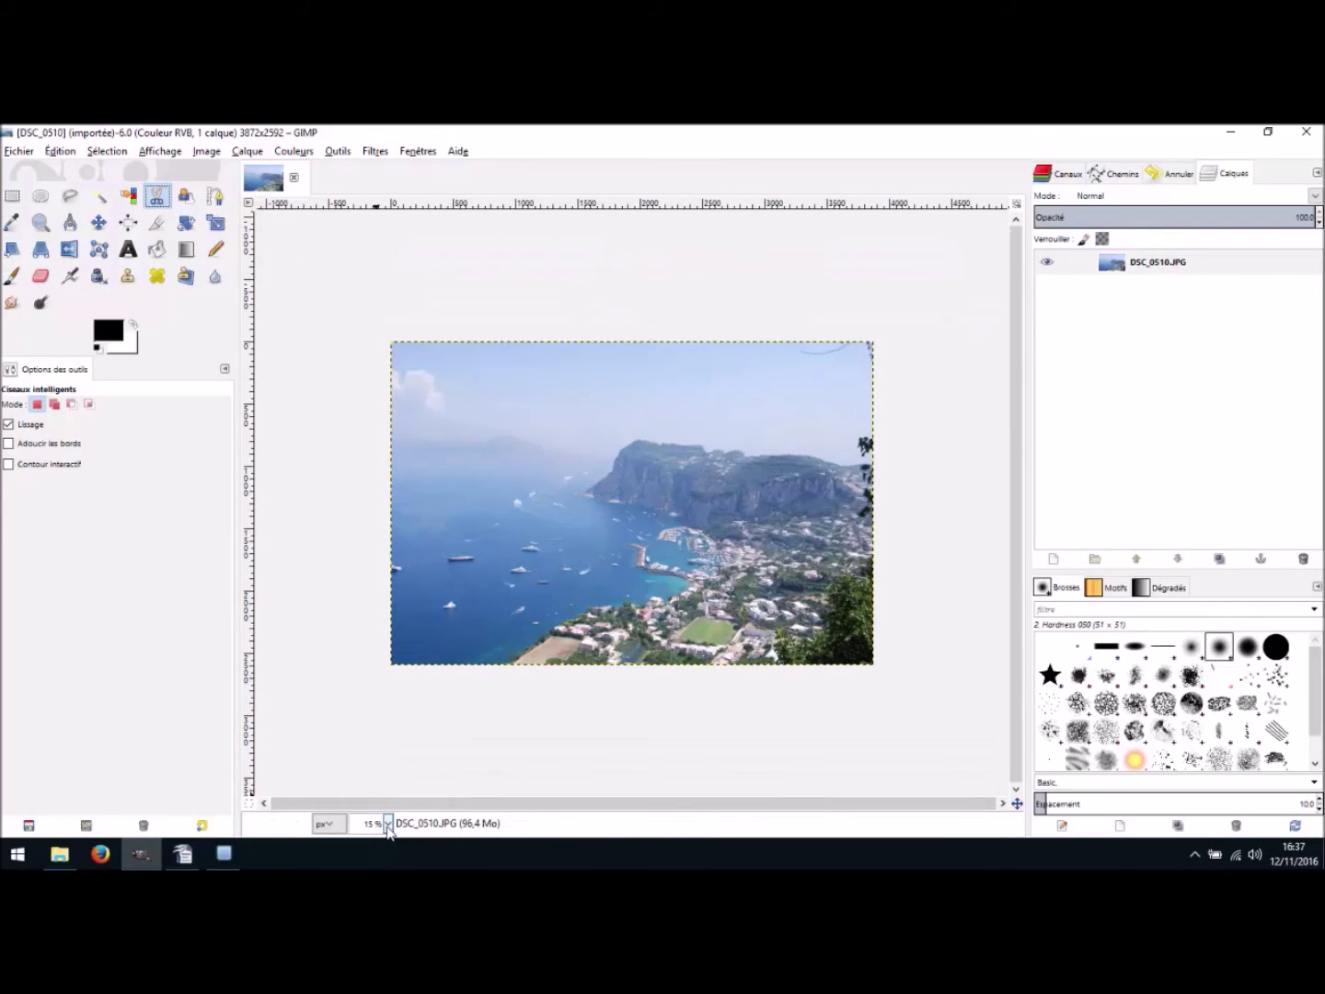
- Magnify the photo to 200% and examine the harbour boats and the white houses on the hillside
left_click(388, 824)
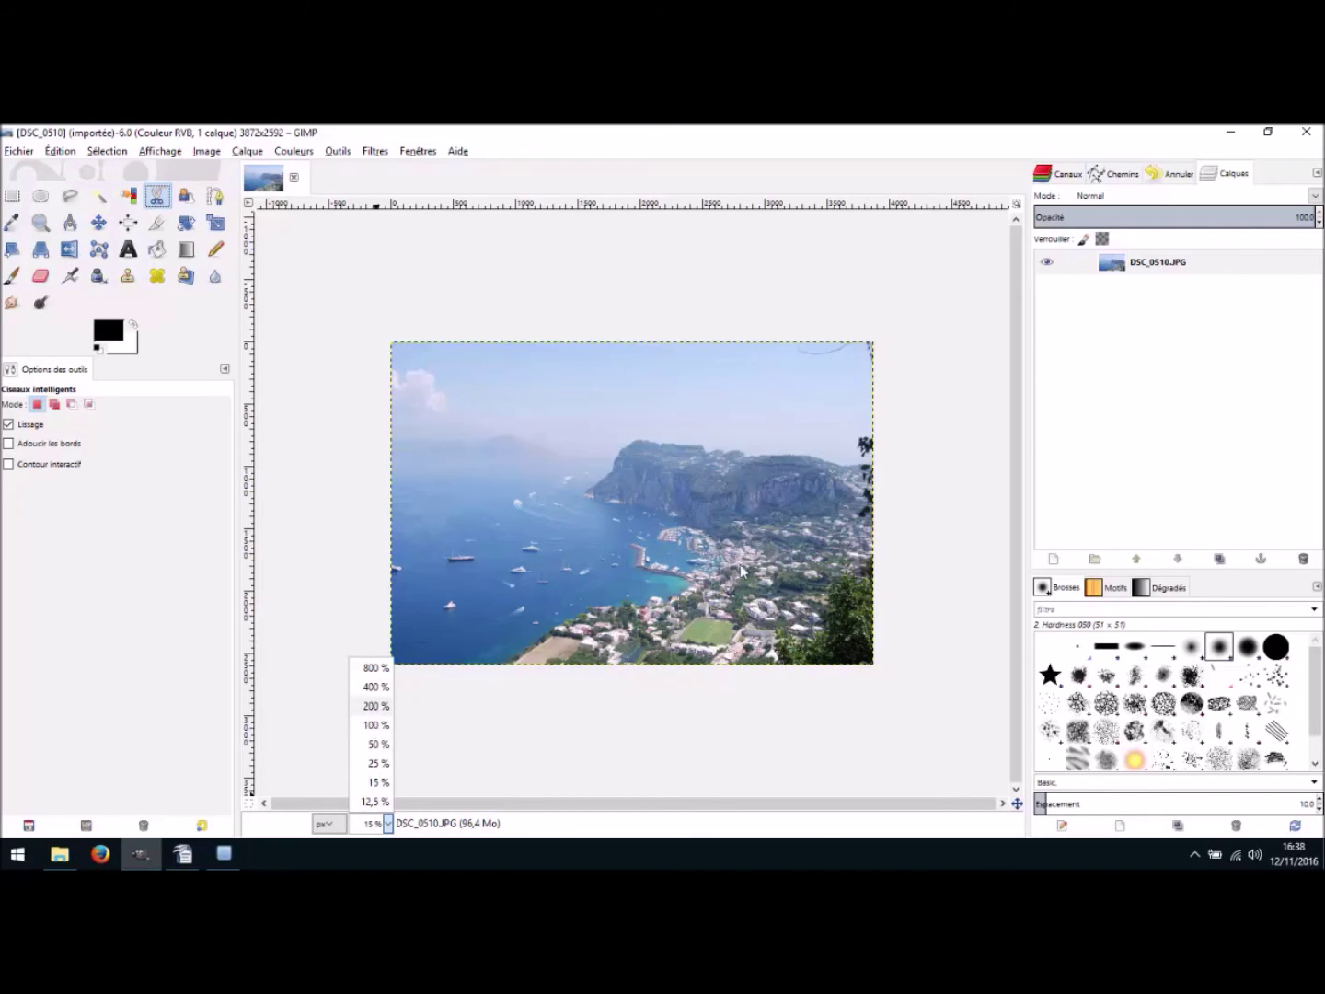
left_click(376, 707)
left_click_drag(631, 814, 736, 814)
left_click_drag(1020, 507, 1023, 630)
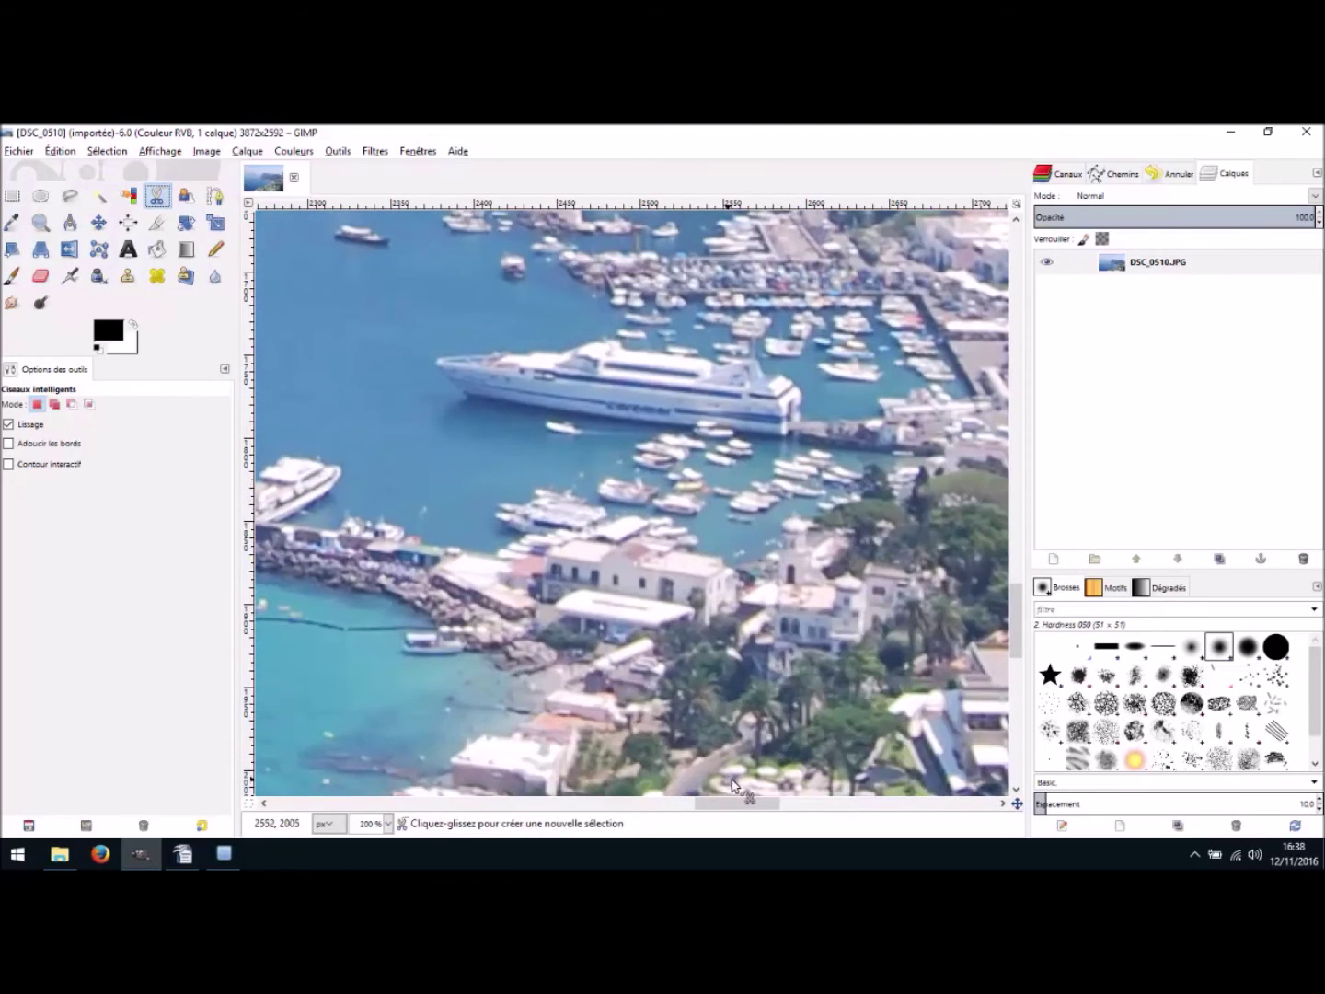
left_click_drag(747, 812, 863, 810)
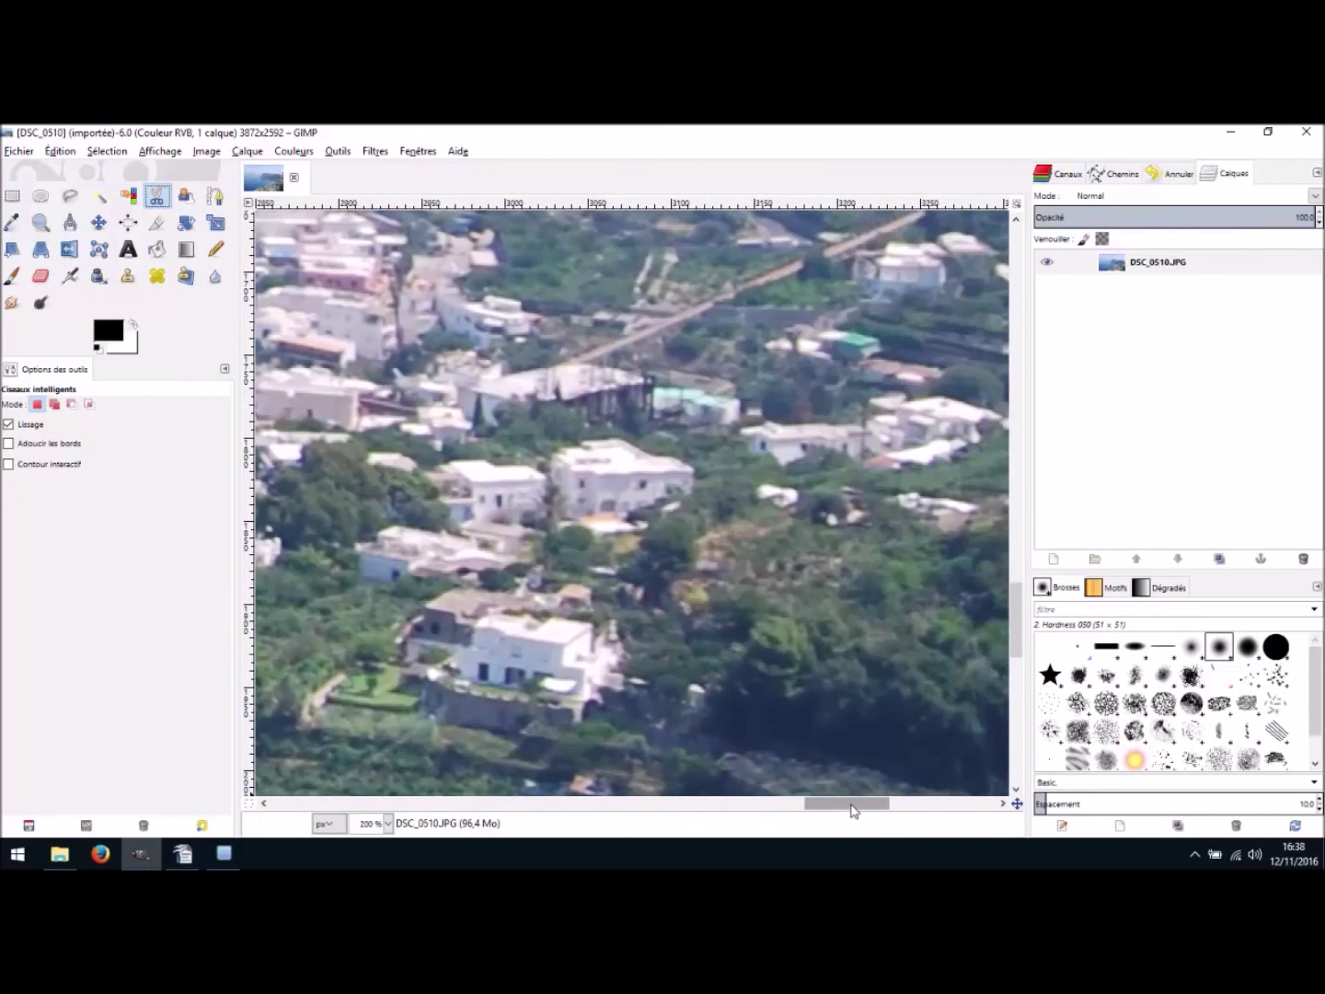
left_click_drag(1018, 638, 1020, 701)
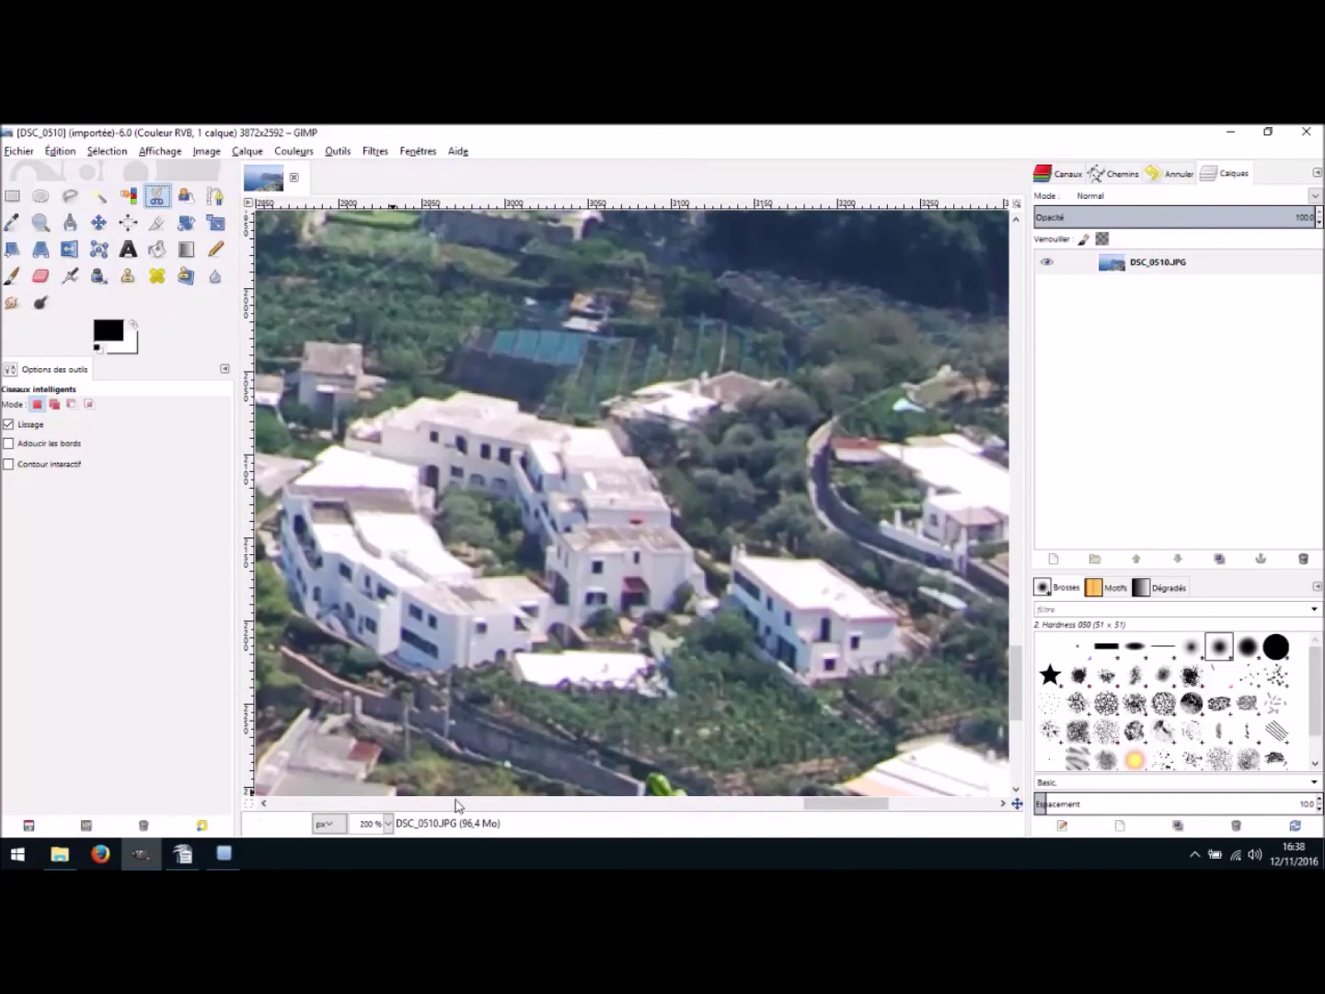
- Show the photo at 12.5% zoom and draw a rectangular selection about 3328 × 2072 px over most of it
left_click(387, 824)
left_click(385, 801)
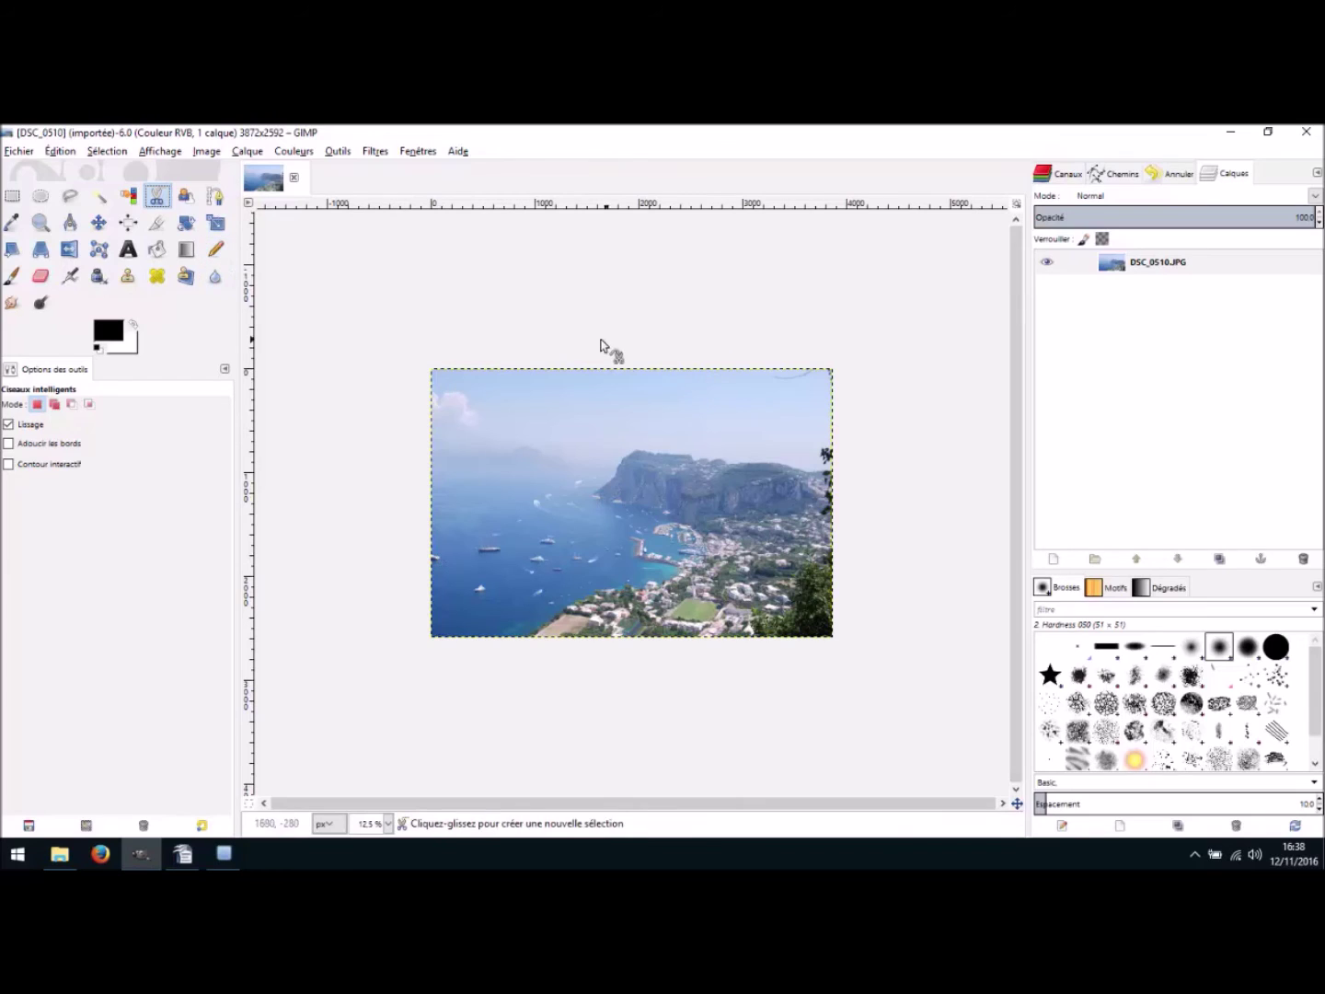
left_click(11, 196)
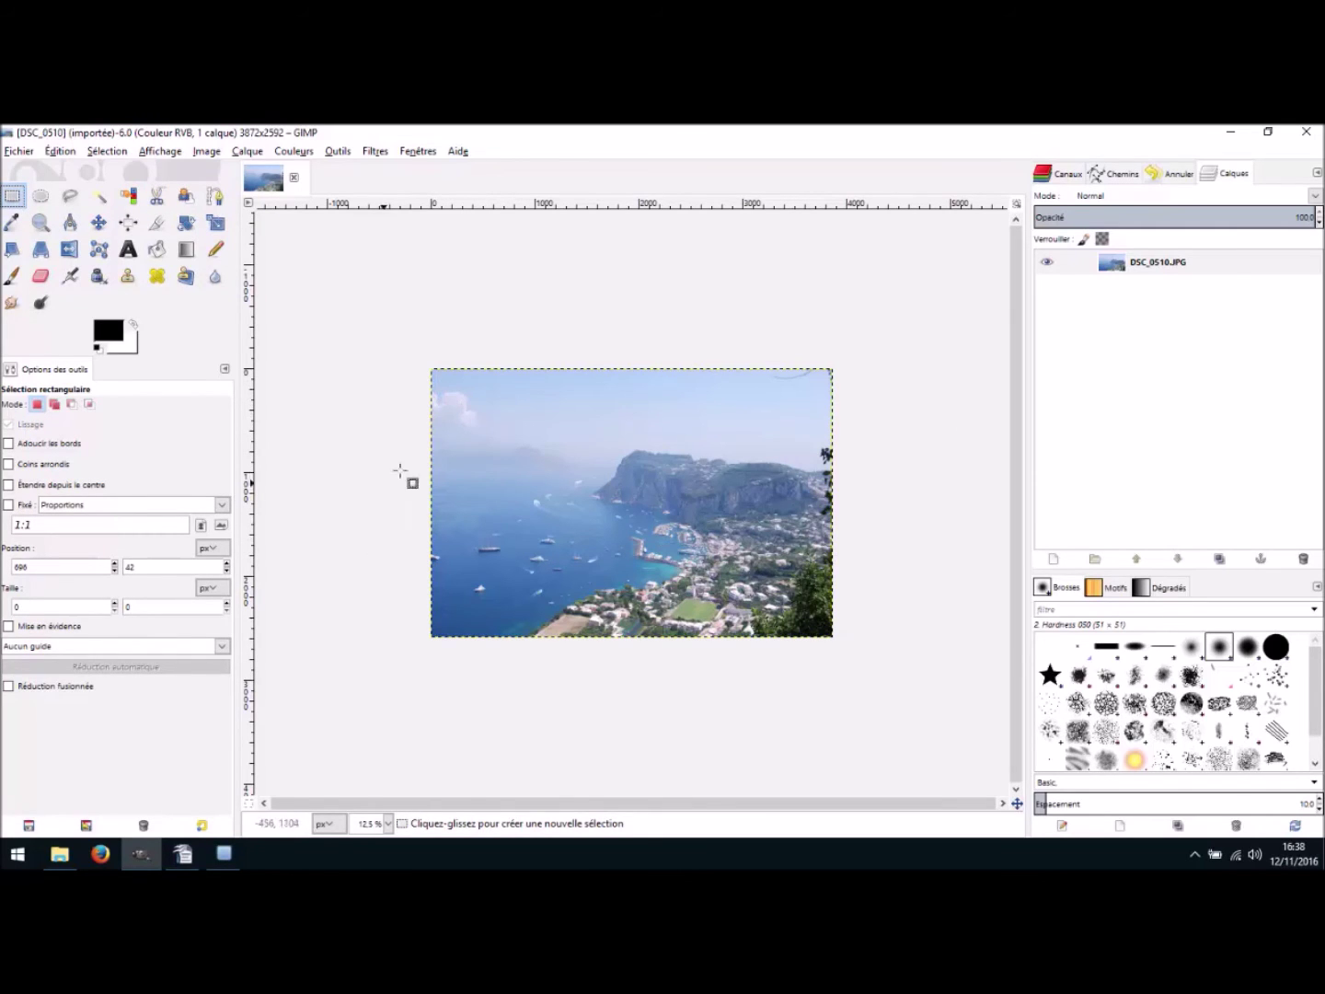
left_click_drag(510, 416, 816, 624)
left_click_drag(471, 406, 820, 624)
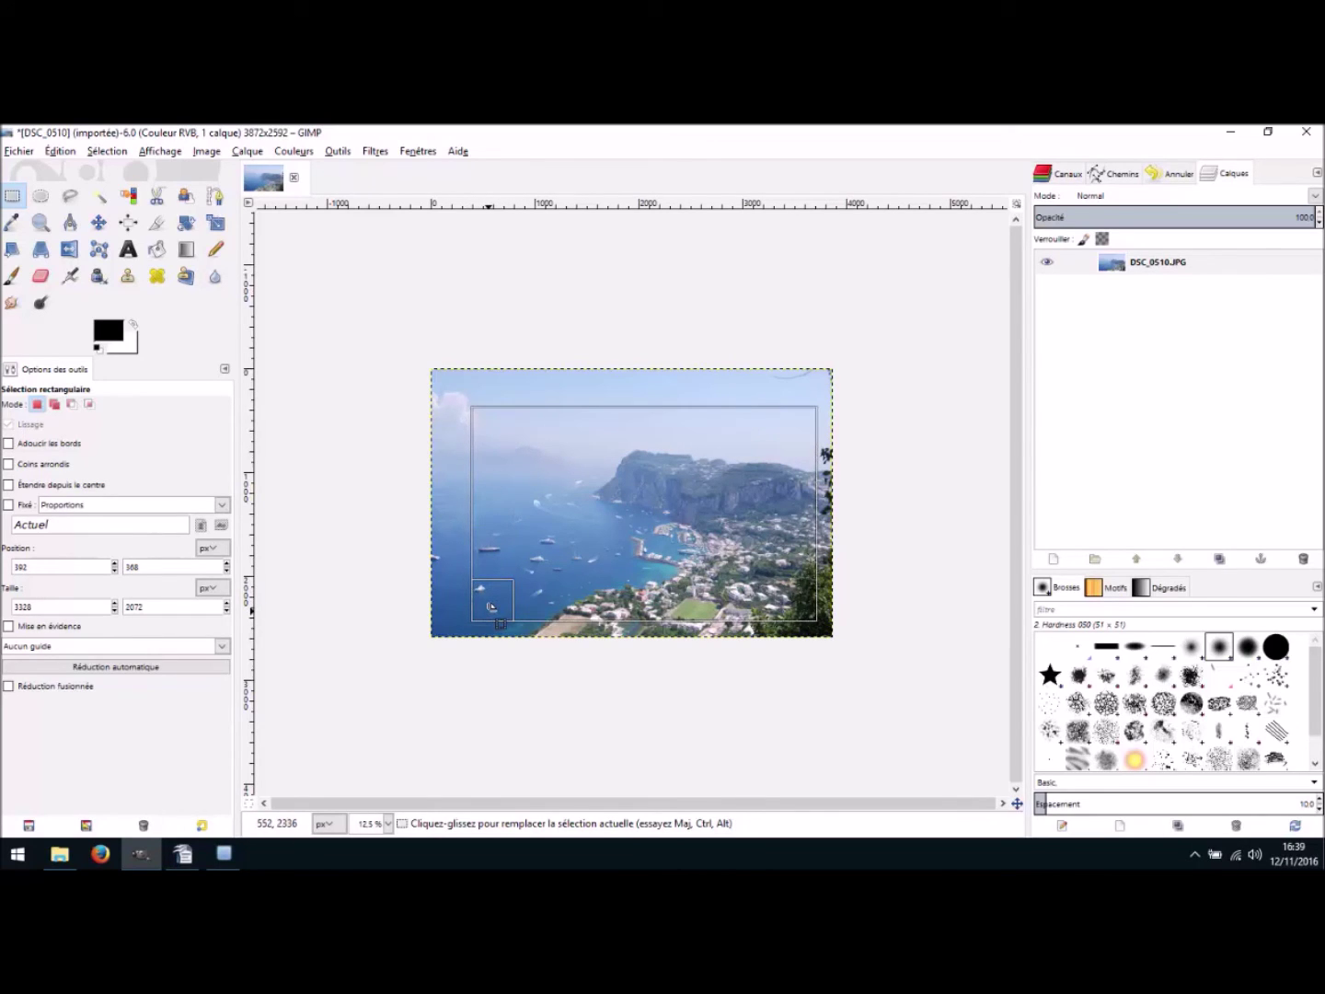
- Adjust the selection's corners and upper edge to about 3144 × 1888 px, starting at position 472, 464
mouse_move(495, 606)
left_mouse_down()
mouse_move(508, 552)
mouse_move(580, 534)
mouse_move(597, 512)
mouse_move(539, 580)
mouse_move(478, 618)
left_mouse_up()
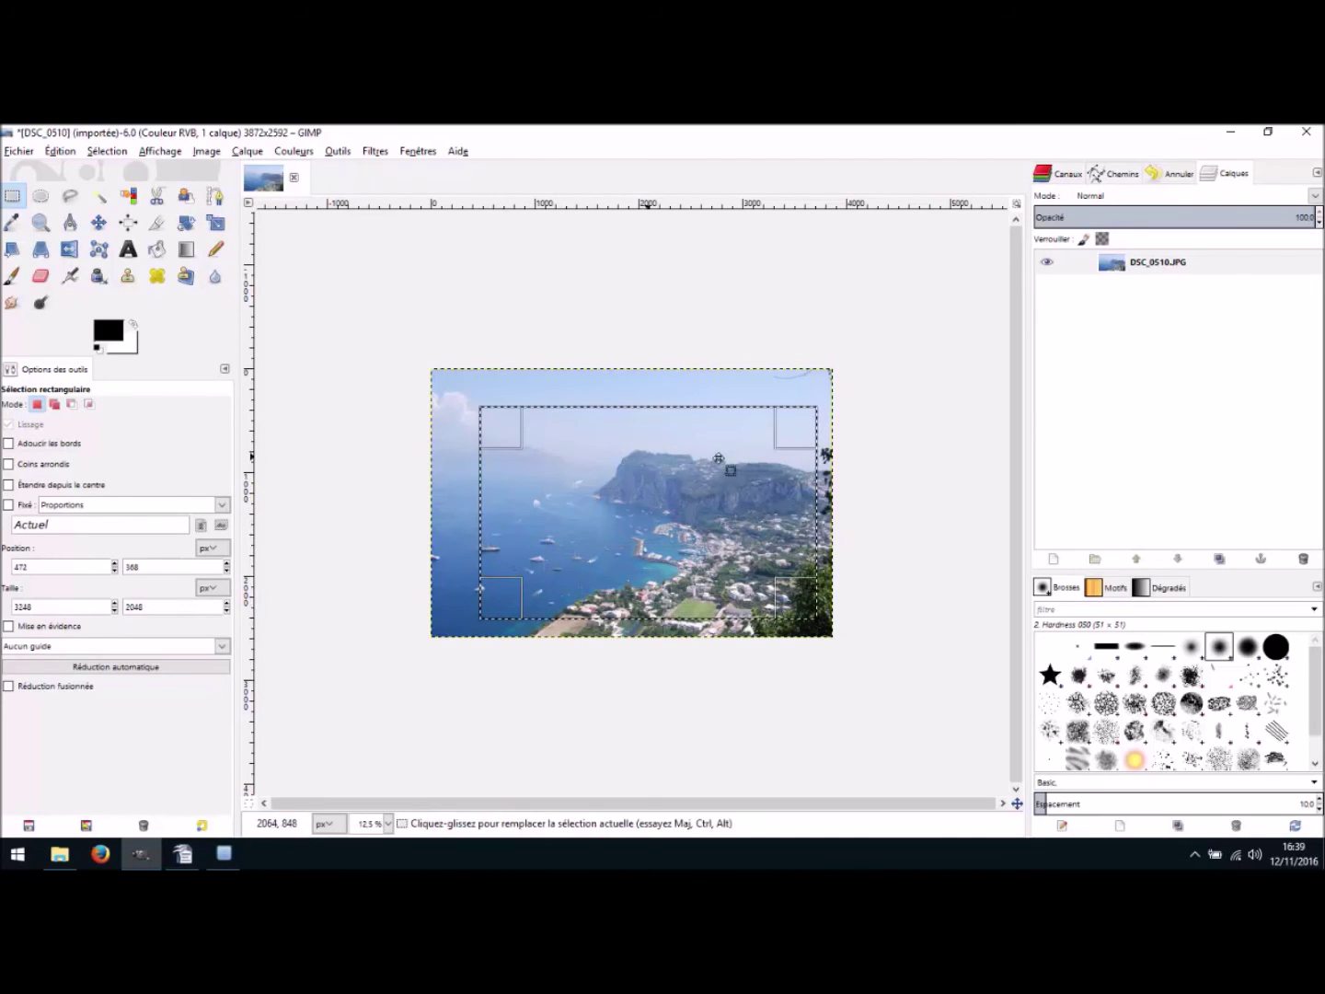
mouse_move(791, 429)
left_mouse_down()
mouse_move(781, 465)
mouse_move(802, 494)
mouse_move(801, 456)
left_mouse_up()
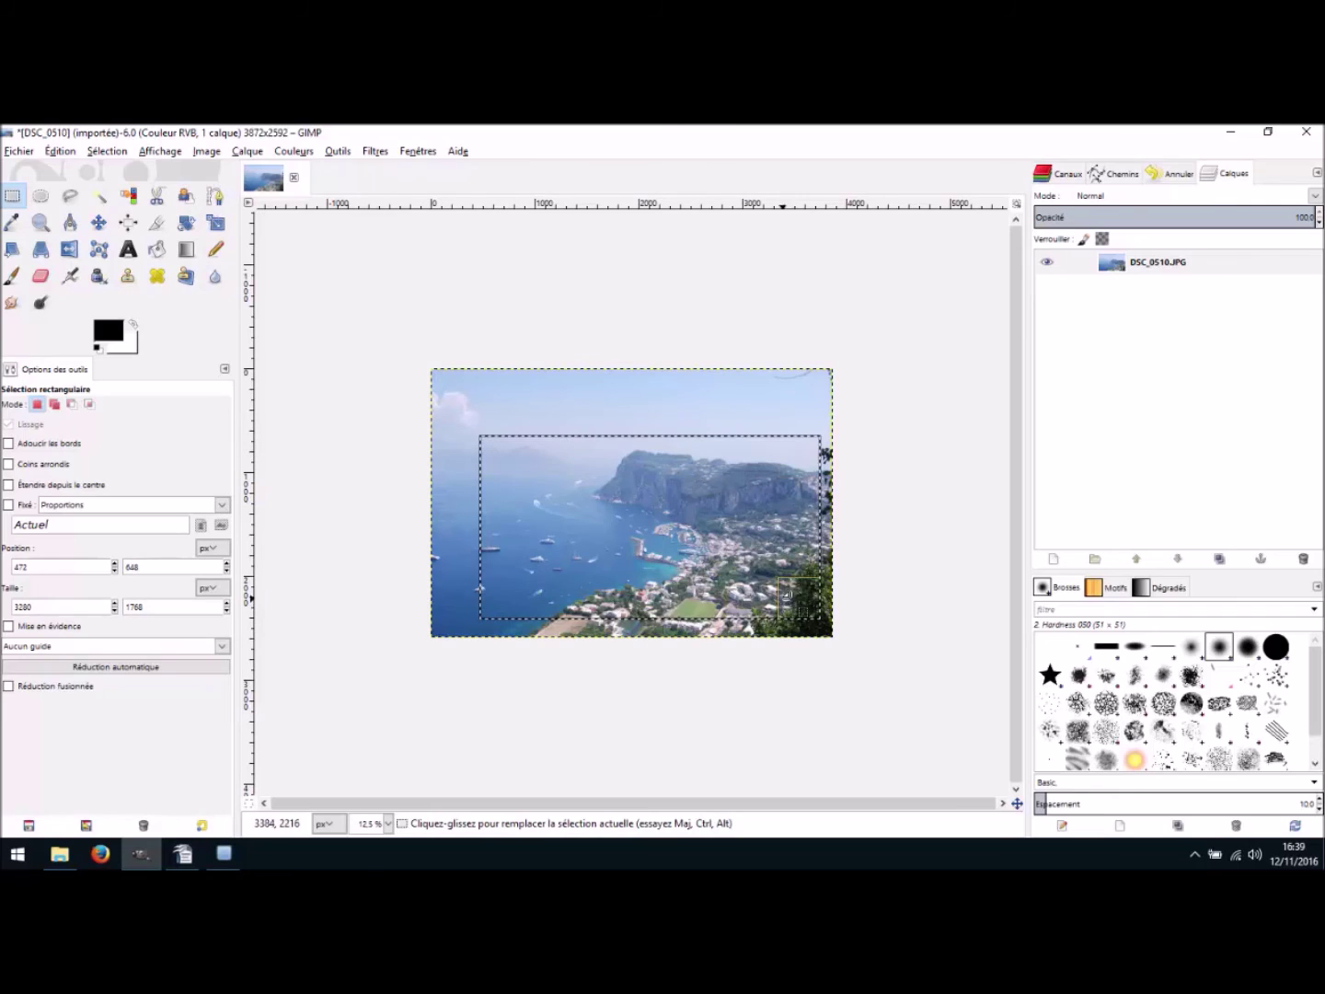
left_click_drag(785, 597, 784, 596)
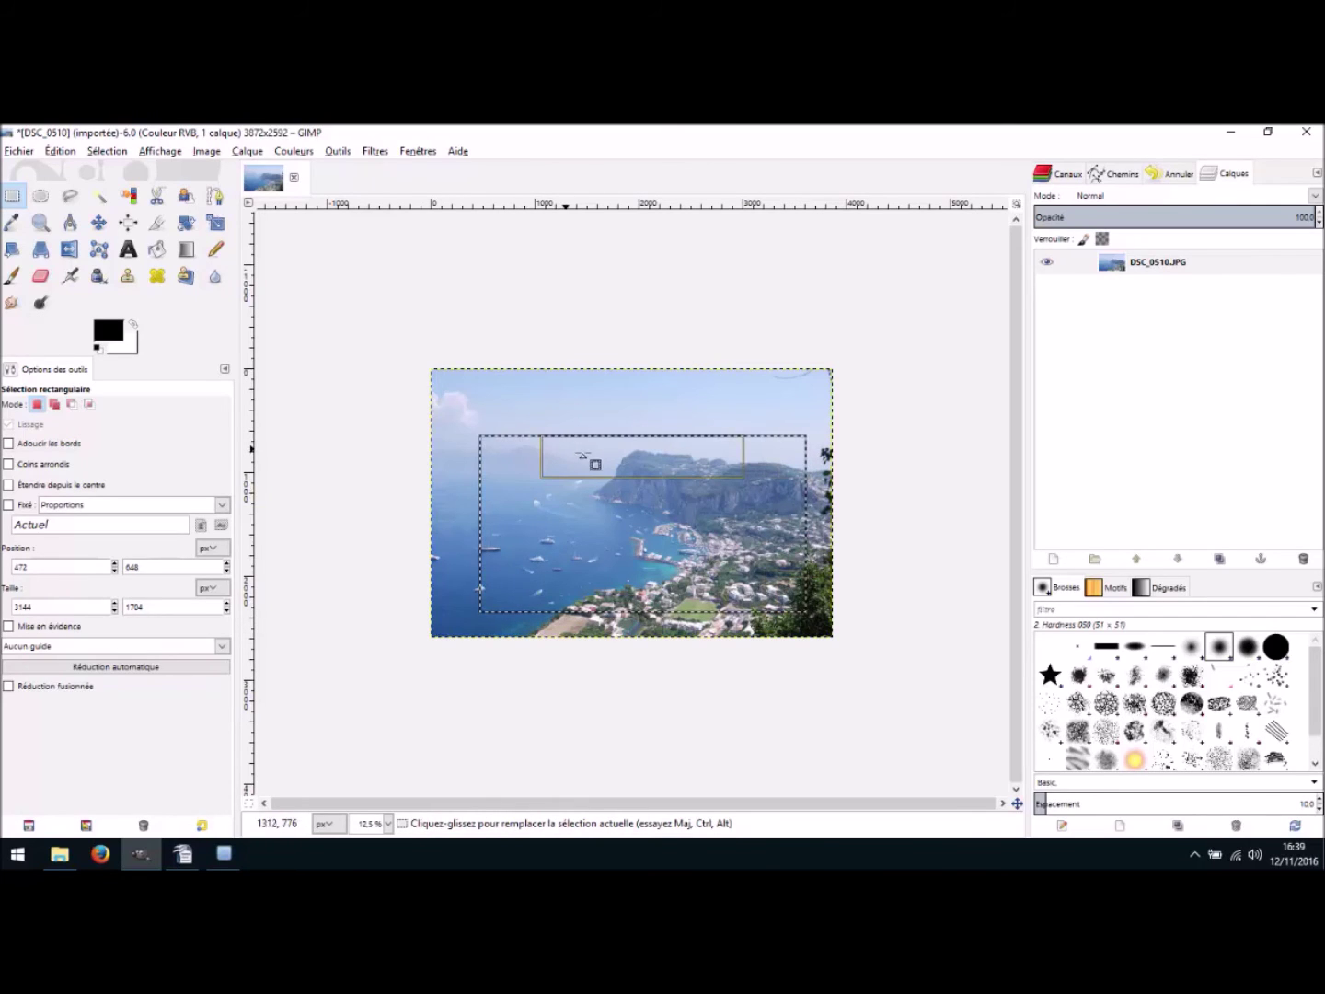
mouse_move(619, 459)
left_mouse_down()
mouse_move(621, 526)
mouse_move(615, 442)
left_mouse_up()
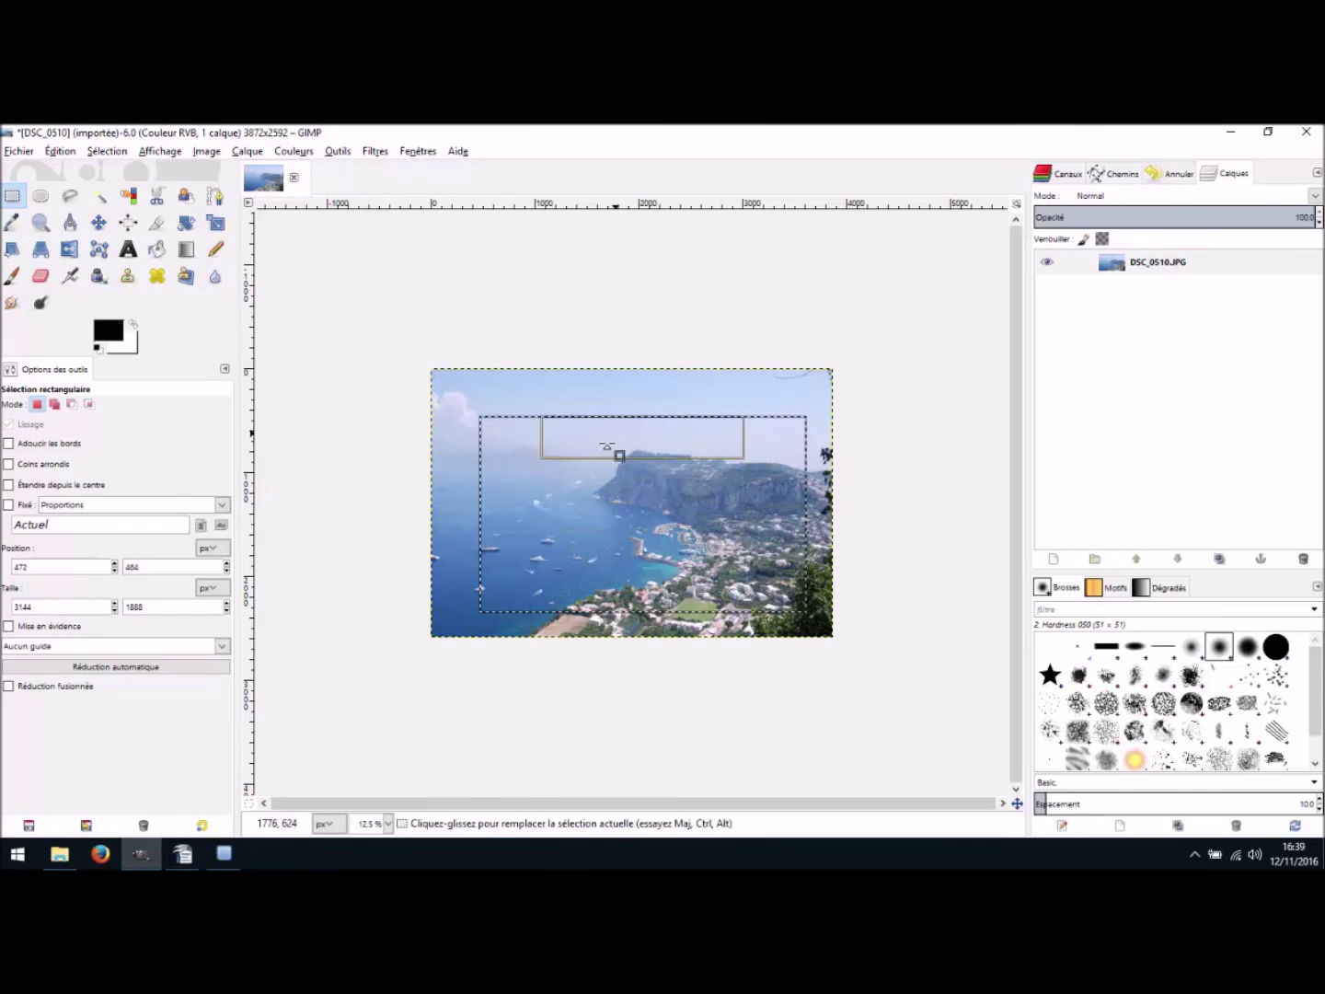
- Resize the rectangular selection to about 2688 × 1904 px at position 1008, 448, and crop the image to it
left_click_drag(502, 515, 561, 526)
left_click_drag(812, 443, 810, 453)
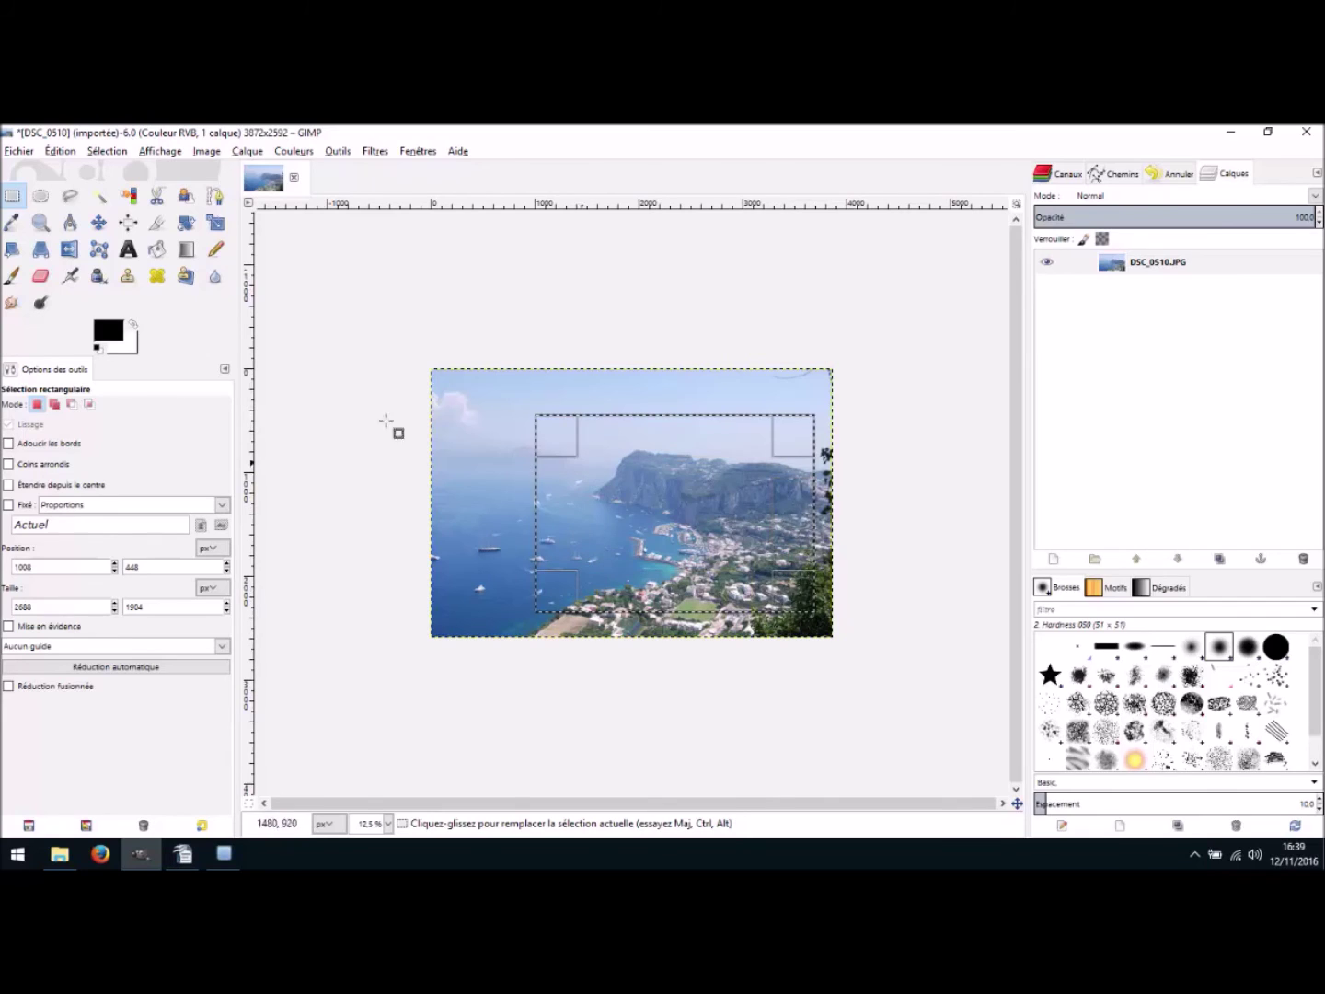
left_click(206, 152)
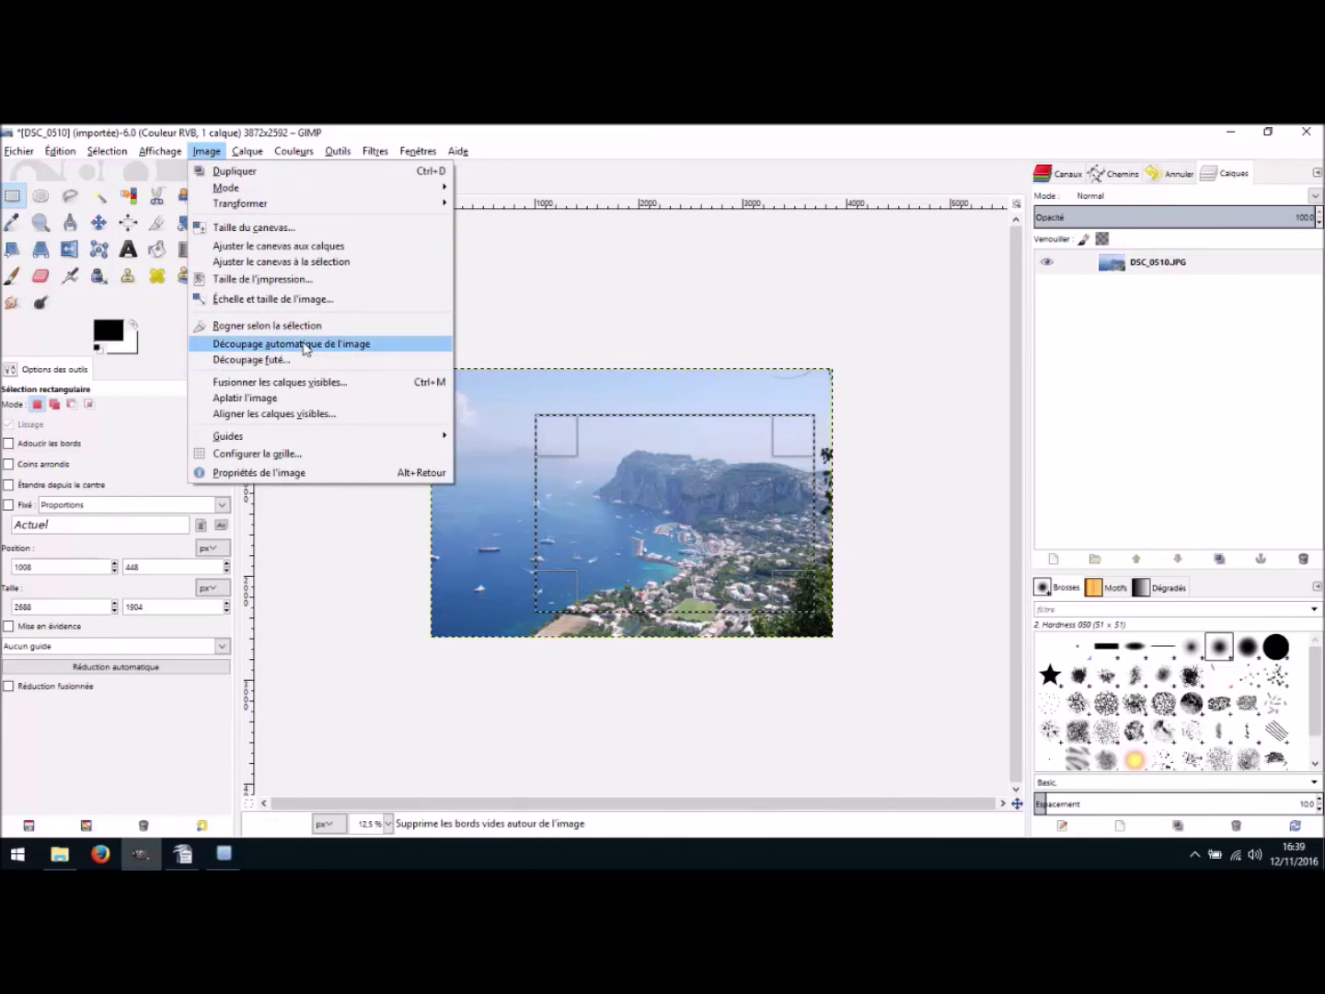
left_click(276, 325)
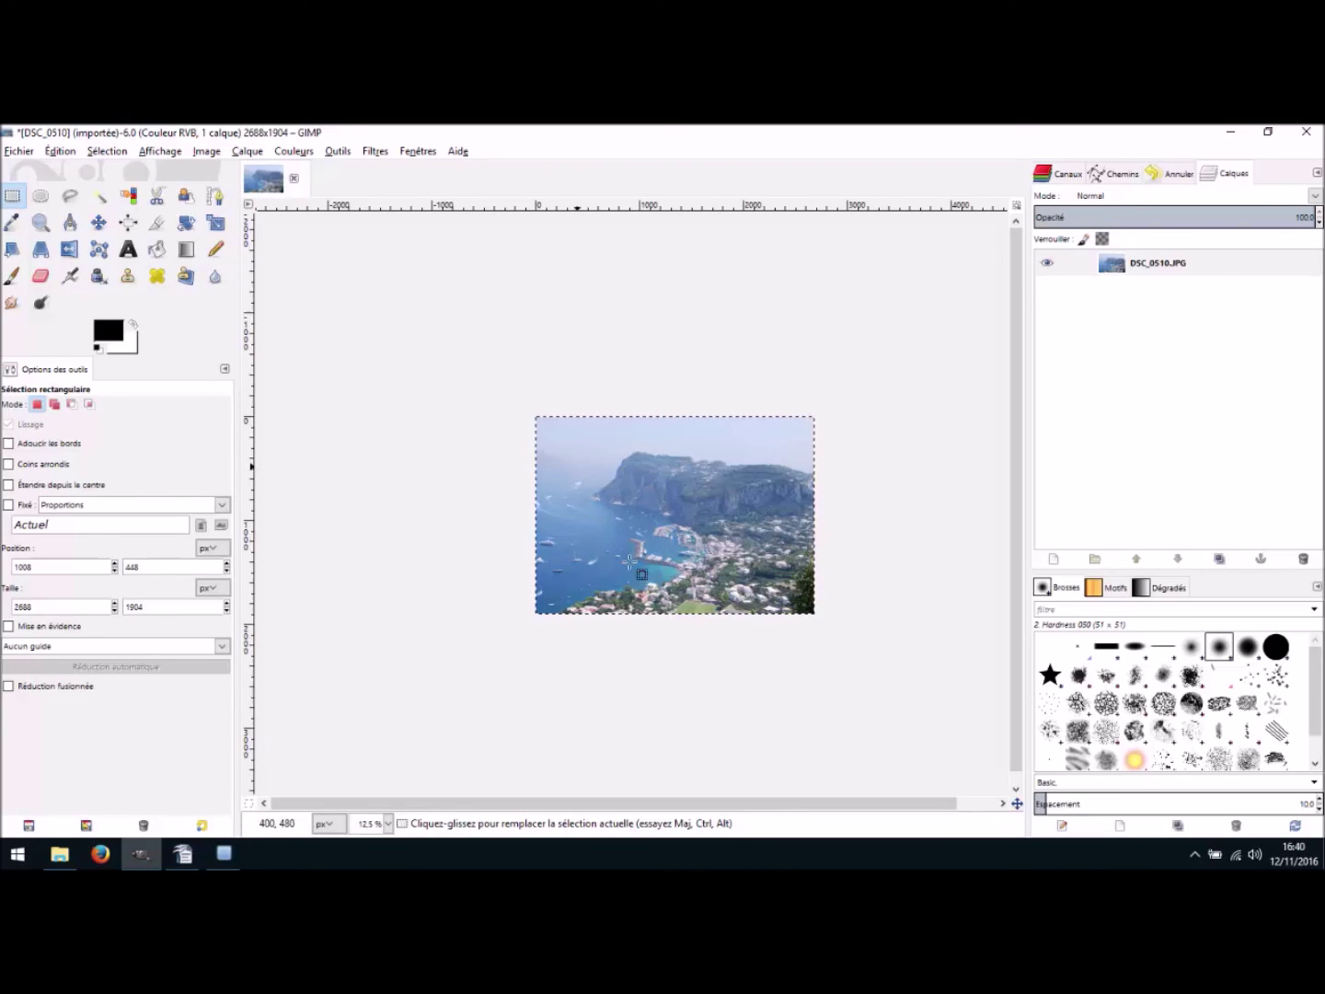
- Draw a rectangular selection about 2088 × 1480 px inside the cropped photo and show the image at 25% zoom
left_click_drag(581, 447, 798, 596)
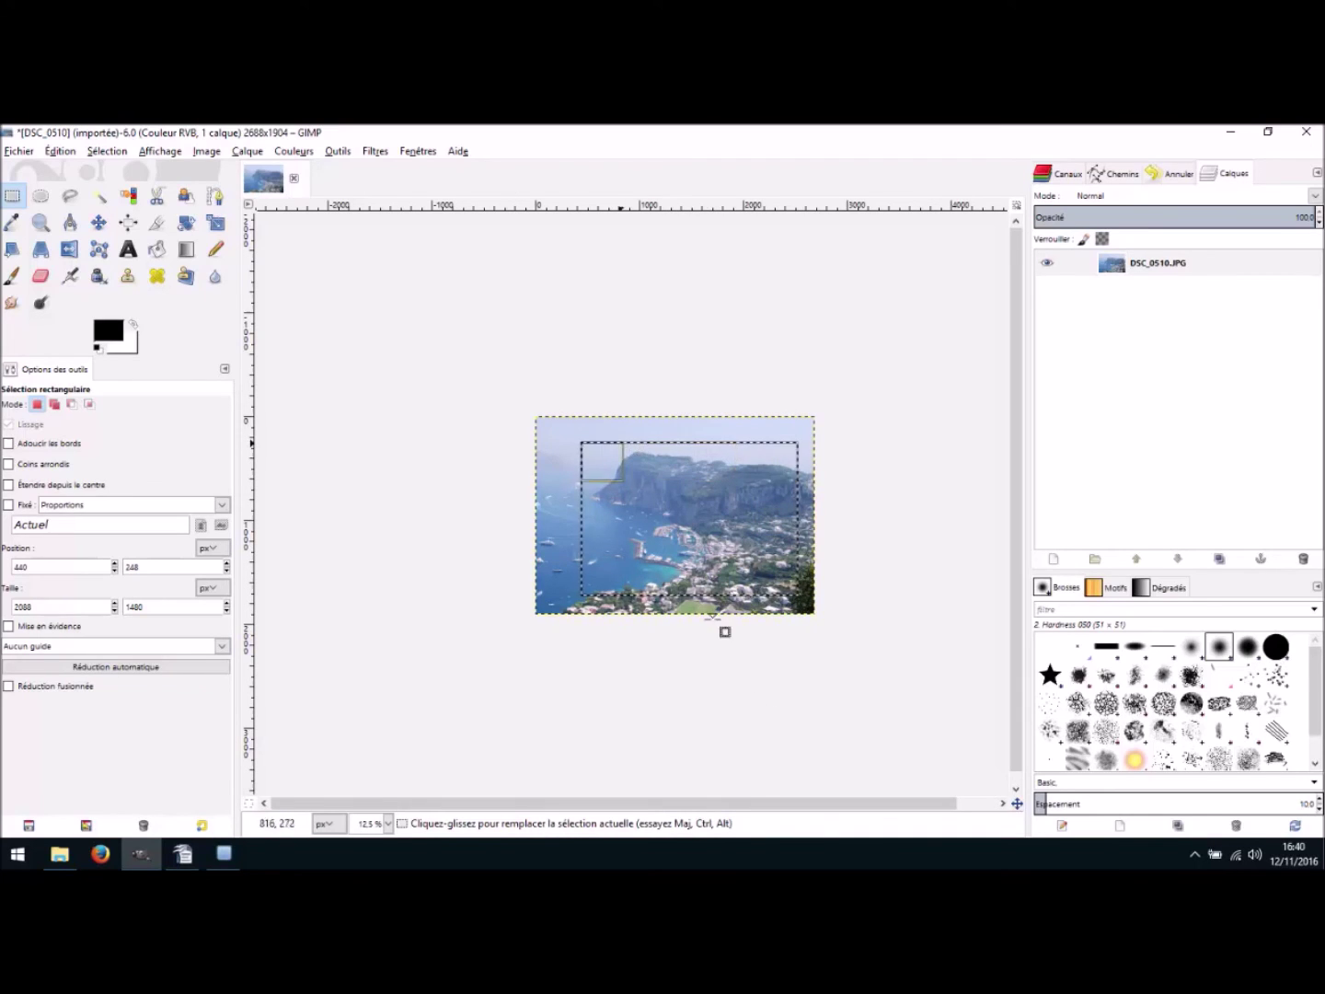
left_click(387, 824)
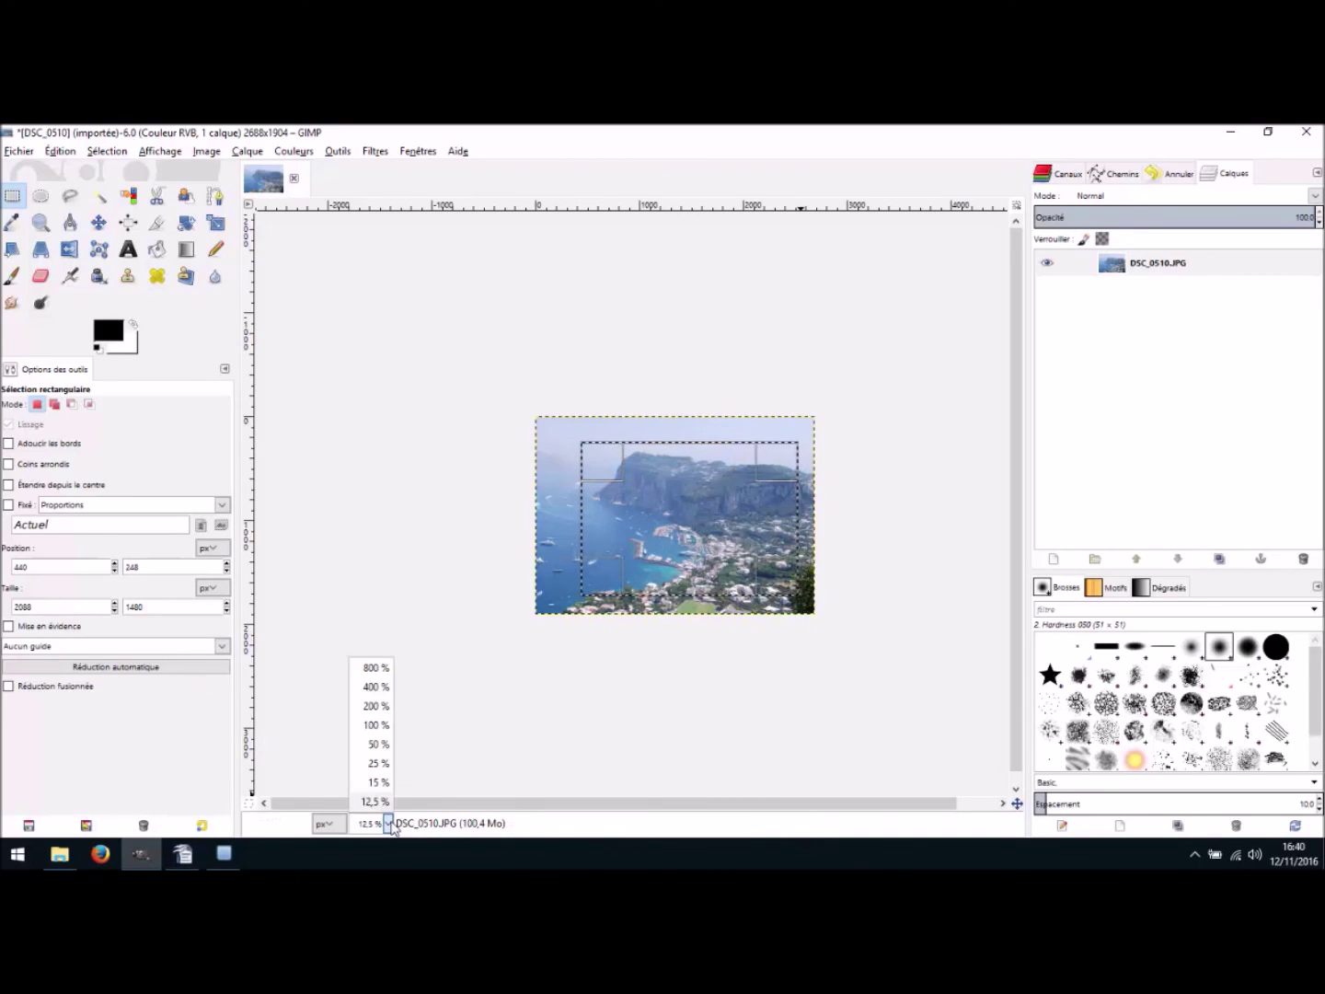
left_click(385, 774)
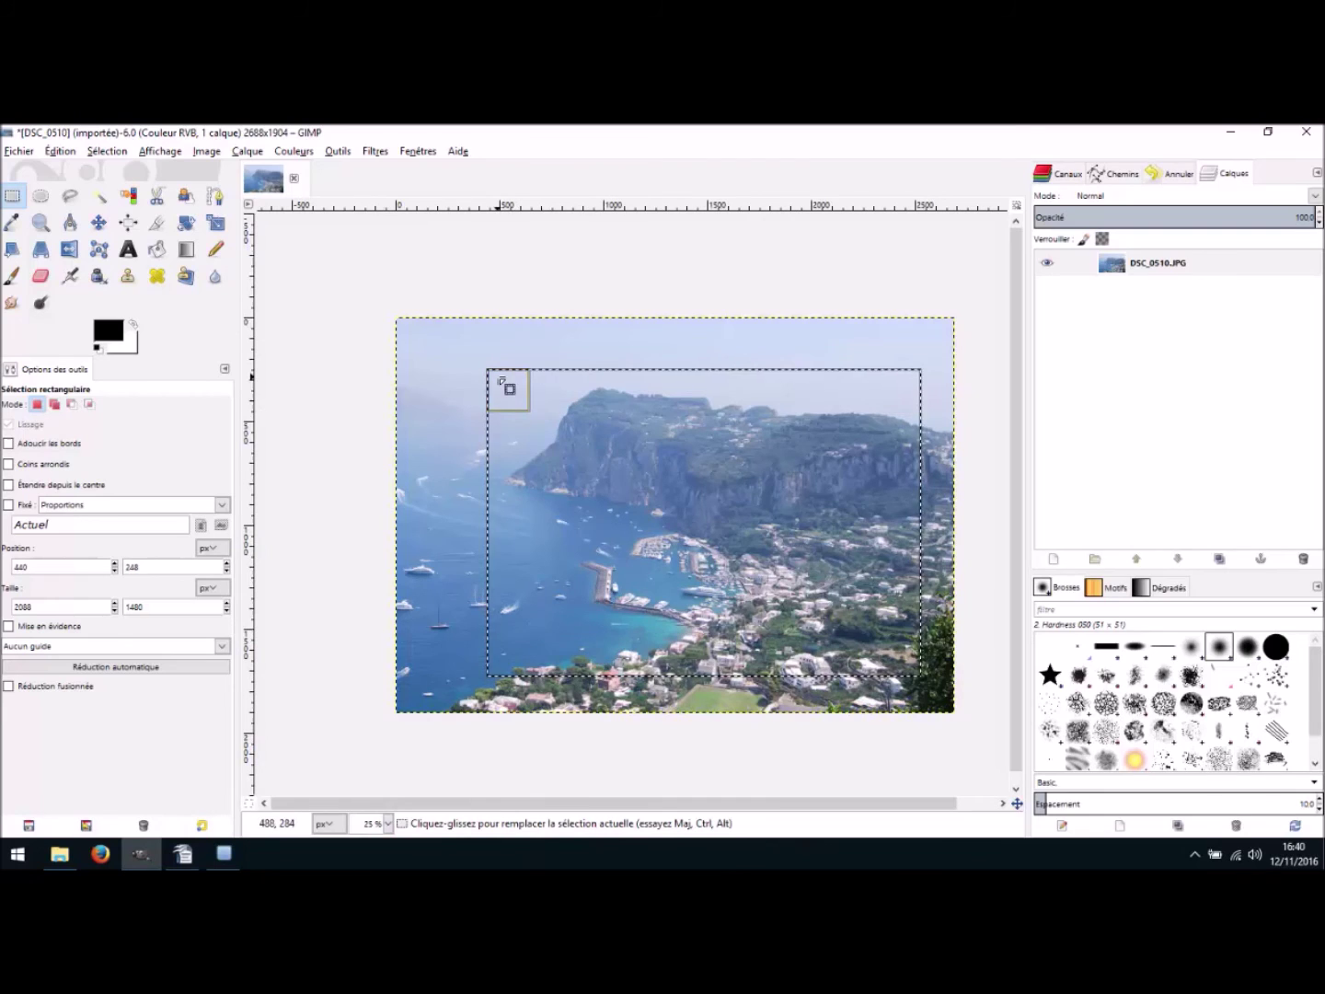
- Tighten the selection to about 2028 × 1420 px at position 512, 308, and crop the image to it
left_click_drag(500, 377, 521, 379)
left_click_drag(878, 388, 880, 406)
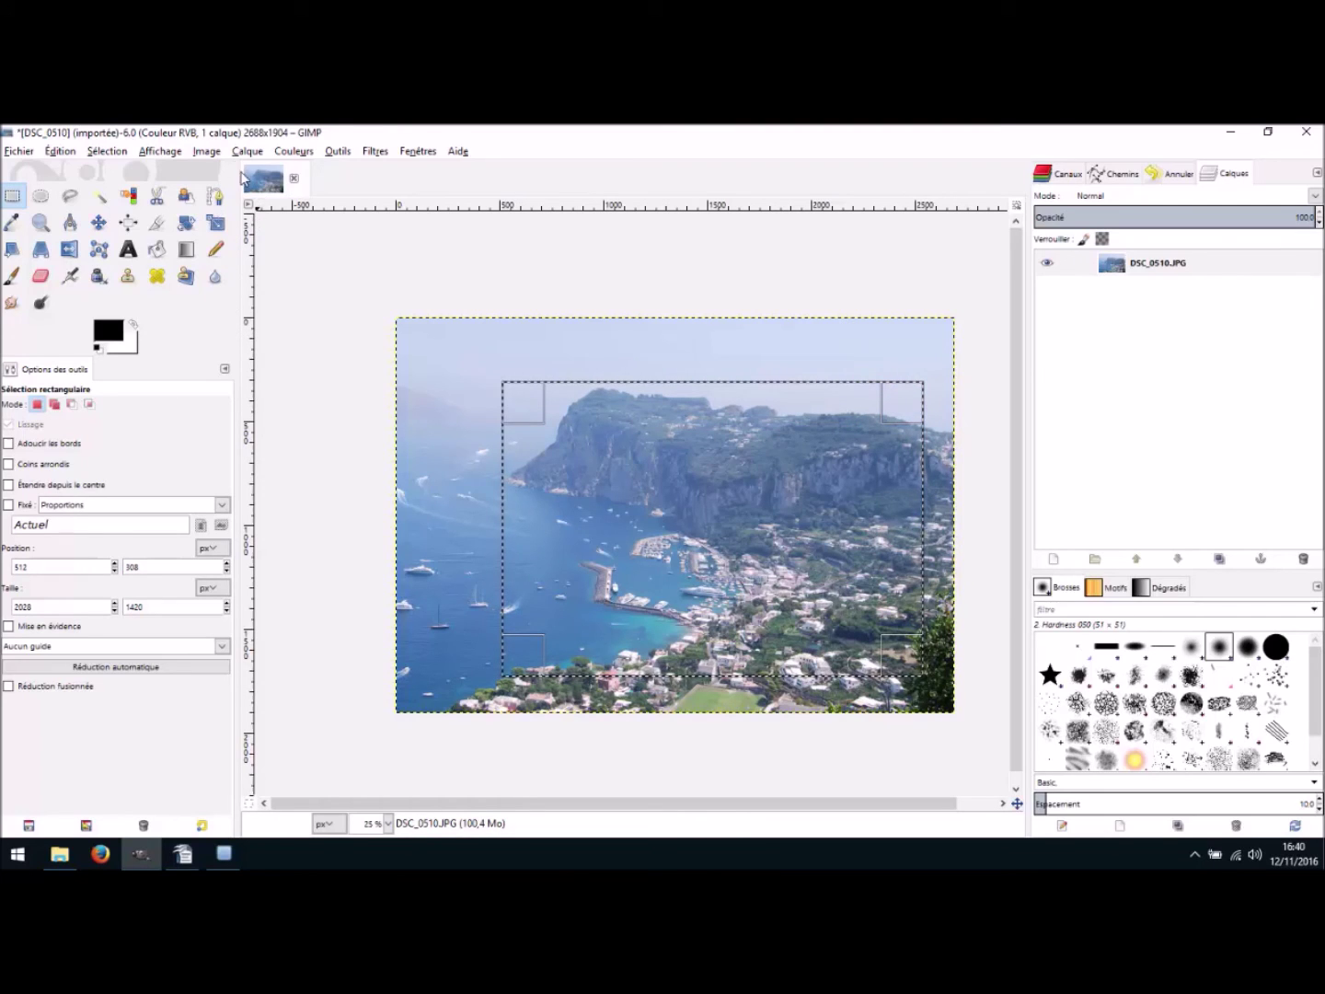
left_click(212, 154)
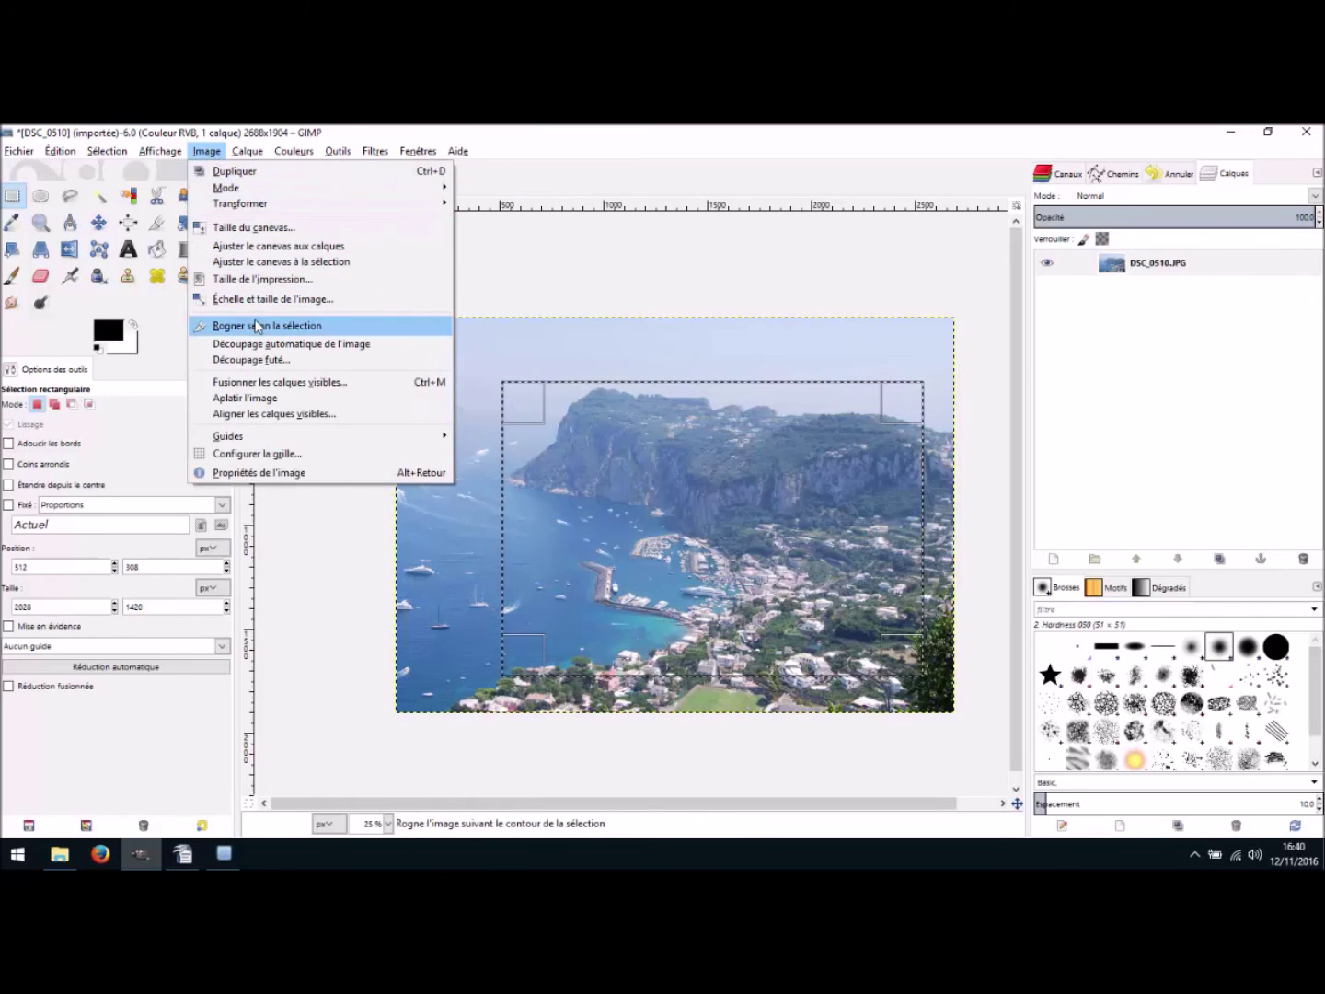
left_click(258, 324)
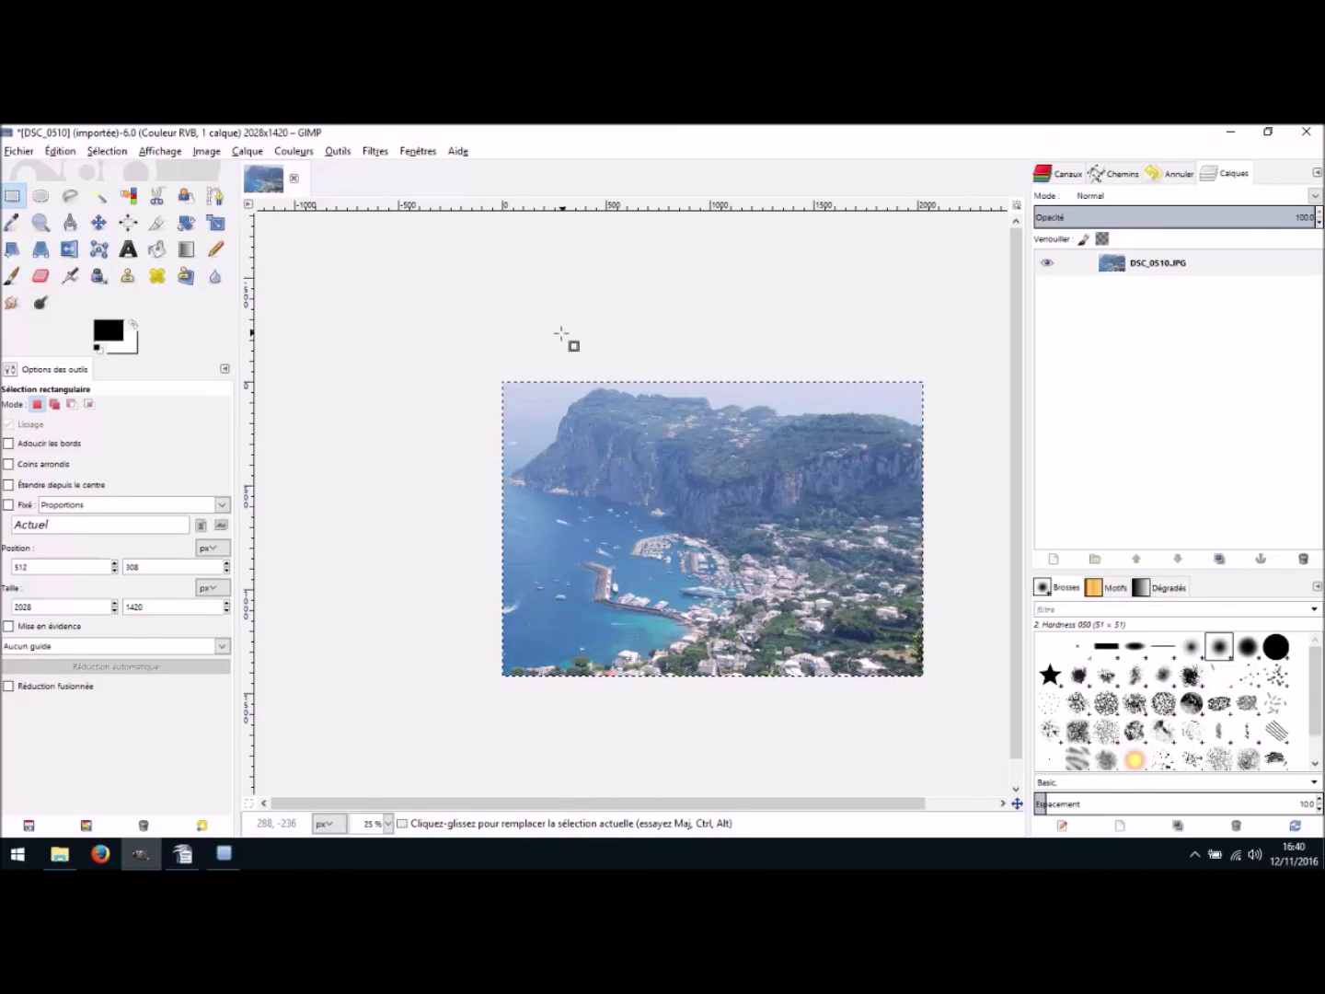
- Activate the Move tool, open Desaturate for the cropped photo, and place its dialog clear of the picture
left_click(98, 220)
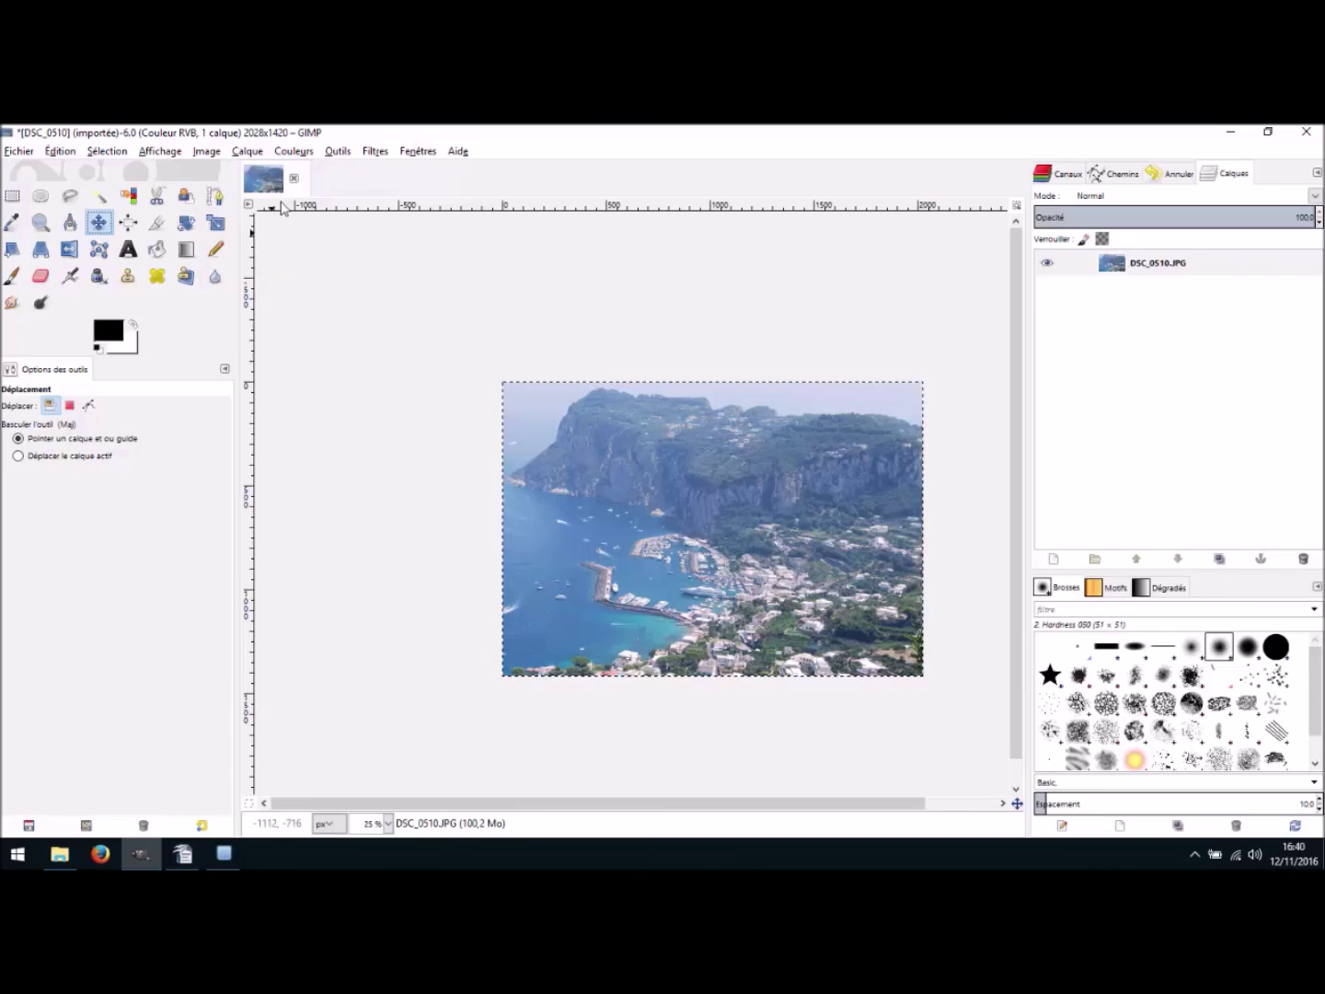
left_click(291, 153)
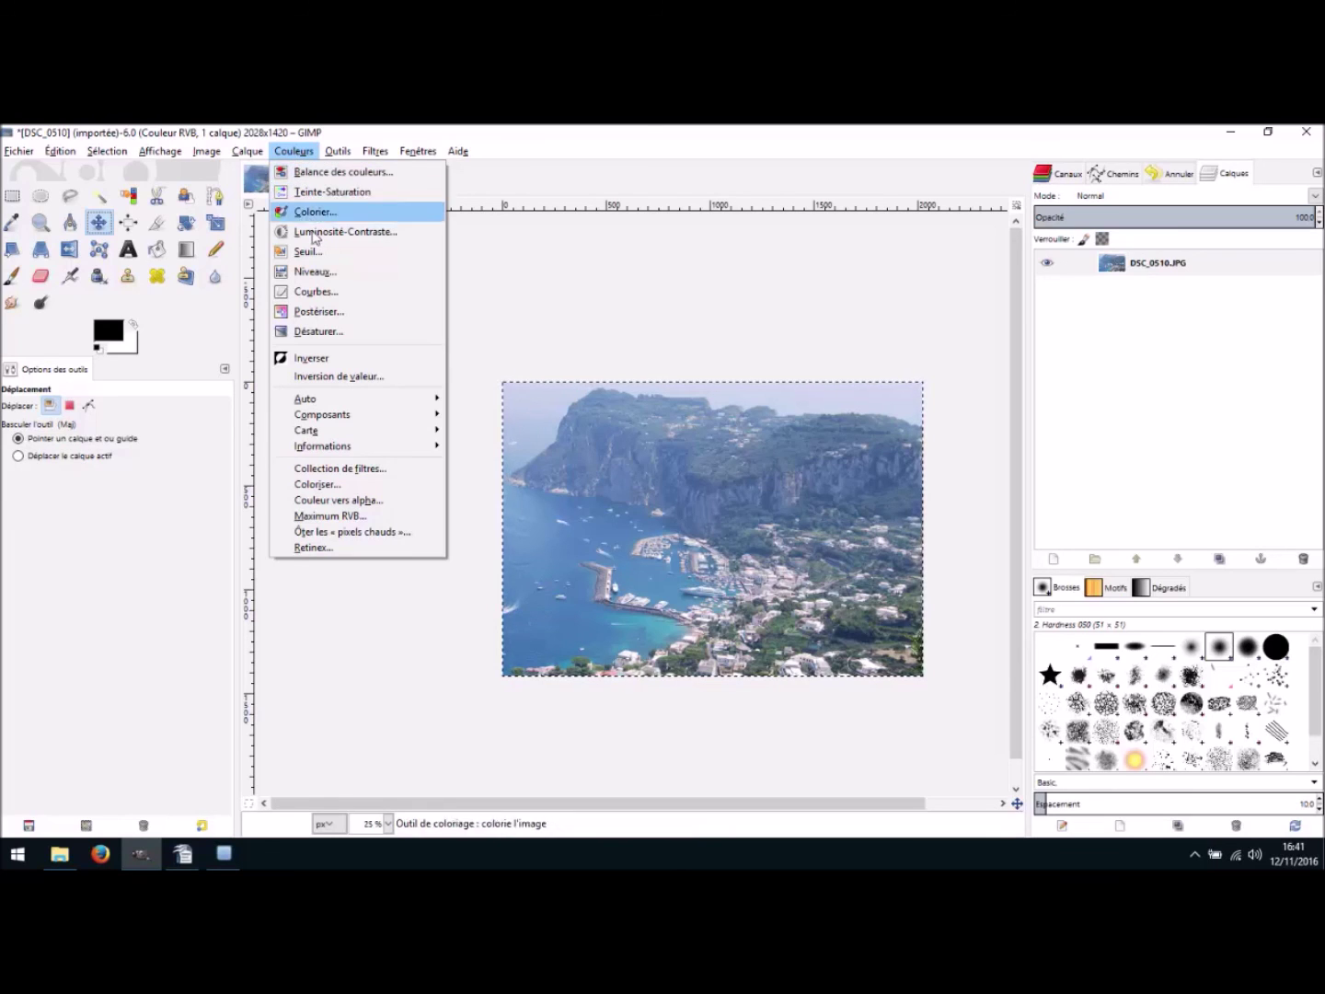
left_click(320, 333)
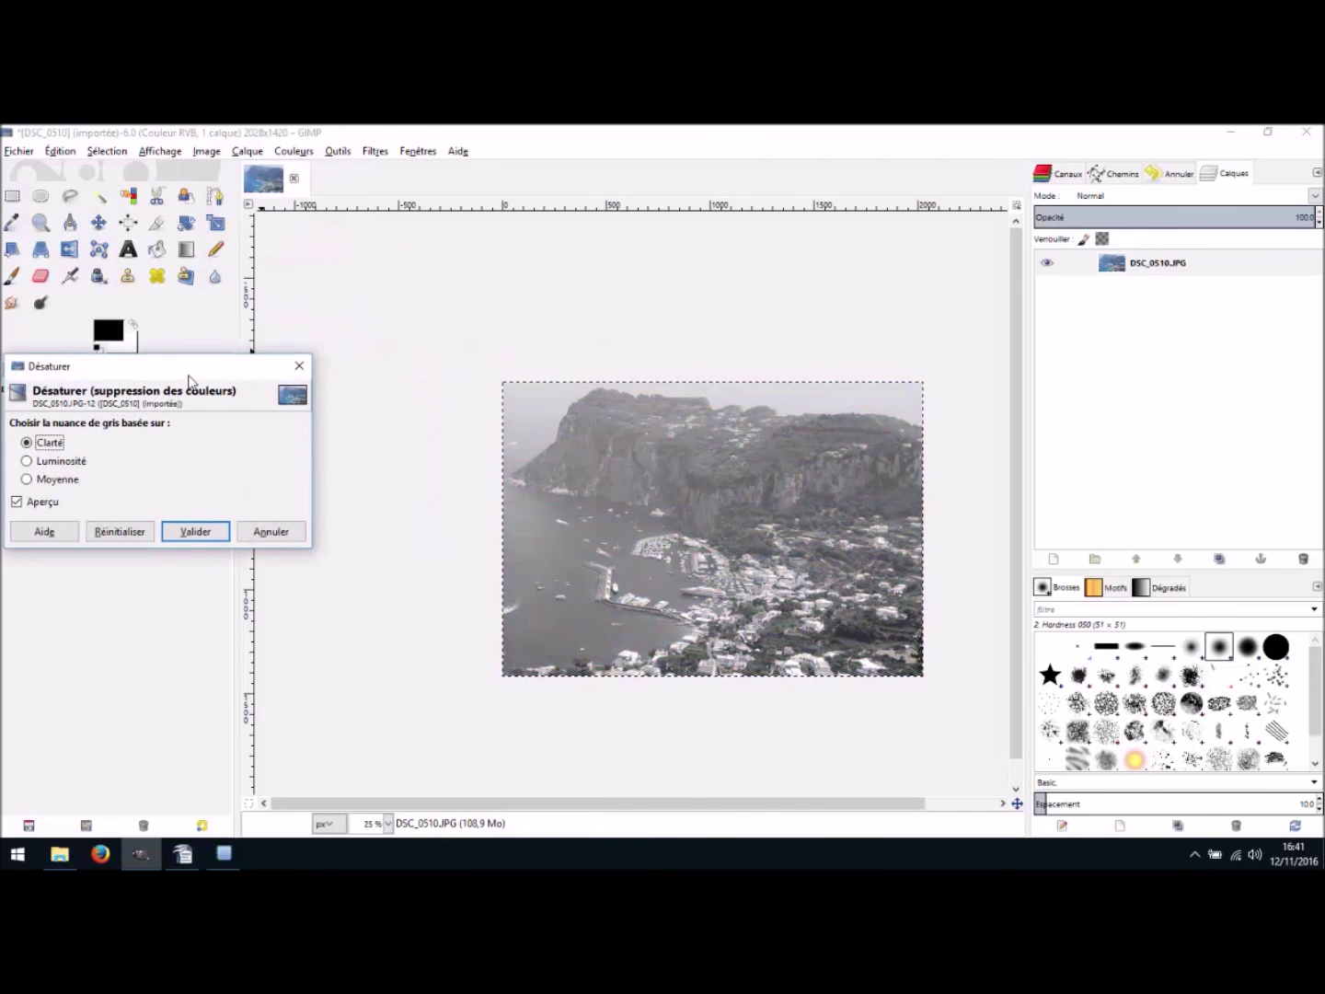
left_click_drag(181, 374, 782, 186)
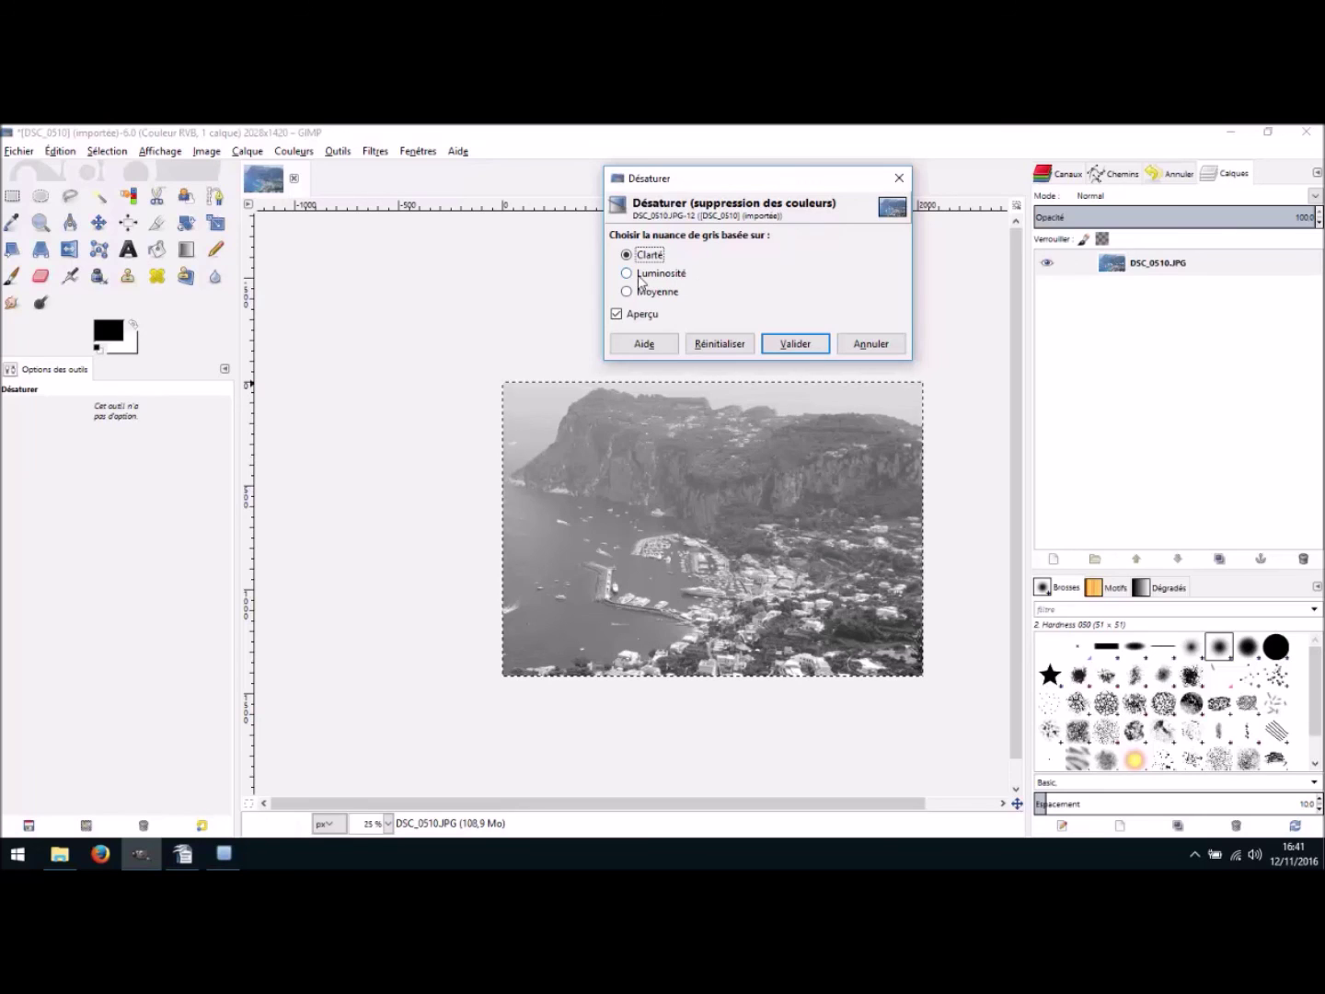
- Compare the Clarté, Luminosité and Moyenne grey shades in the preview, and desaturate the photo using Luminosité
left_click(626, 277)
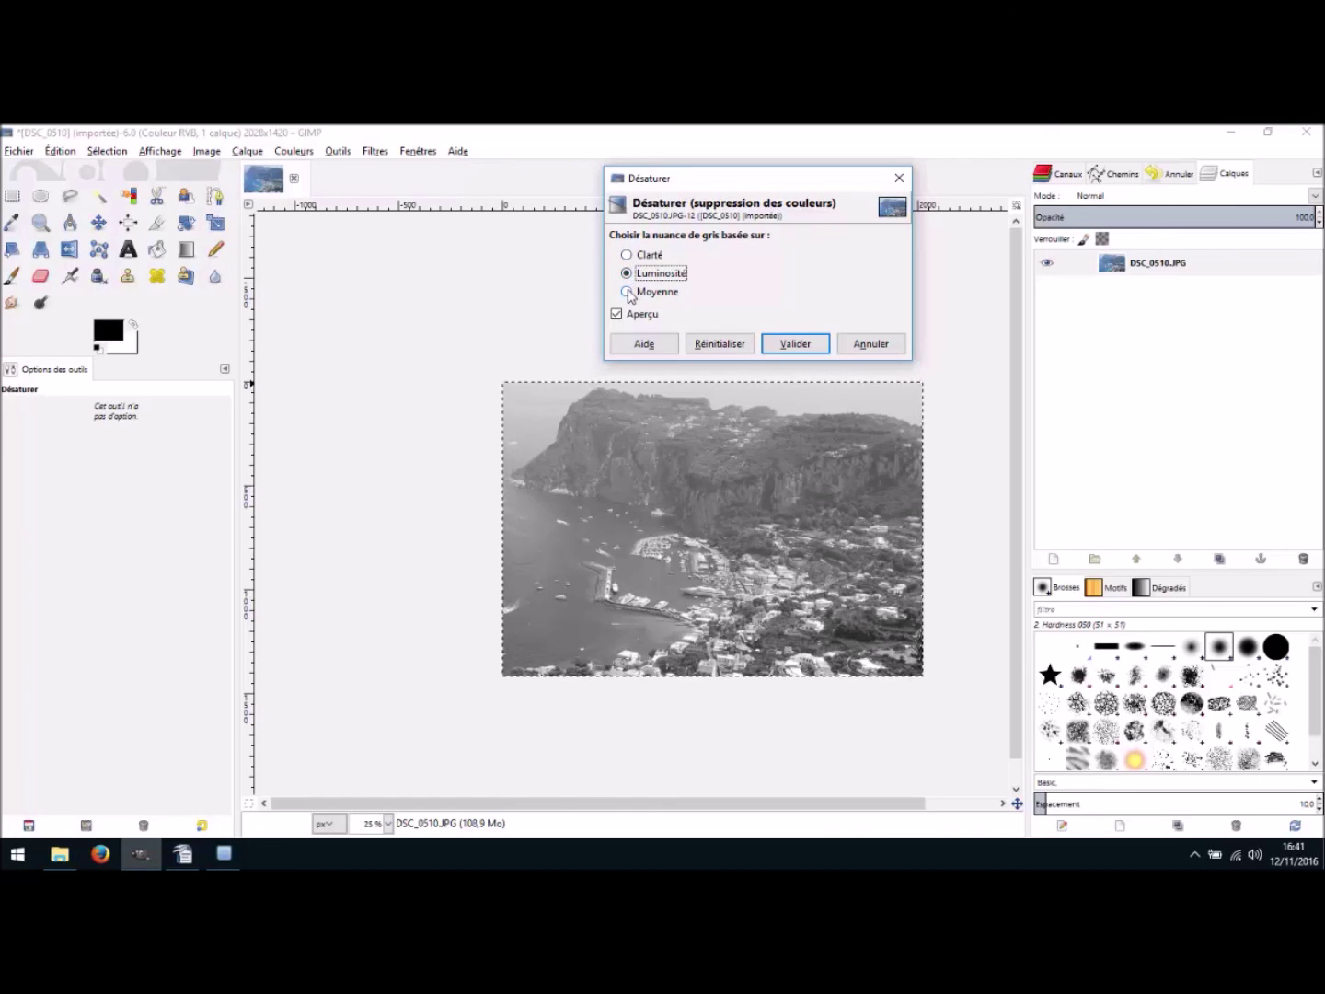
left_click(627, 292)
left_click(627, 274)
left_click(626, 256)
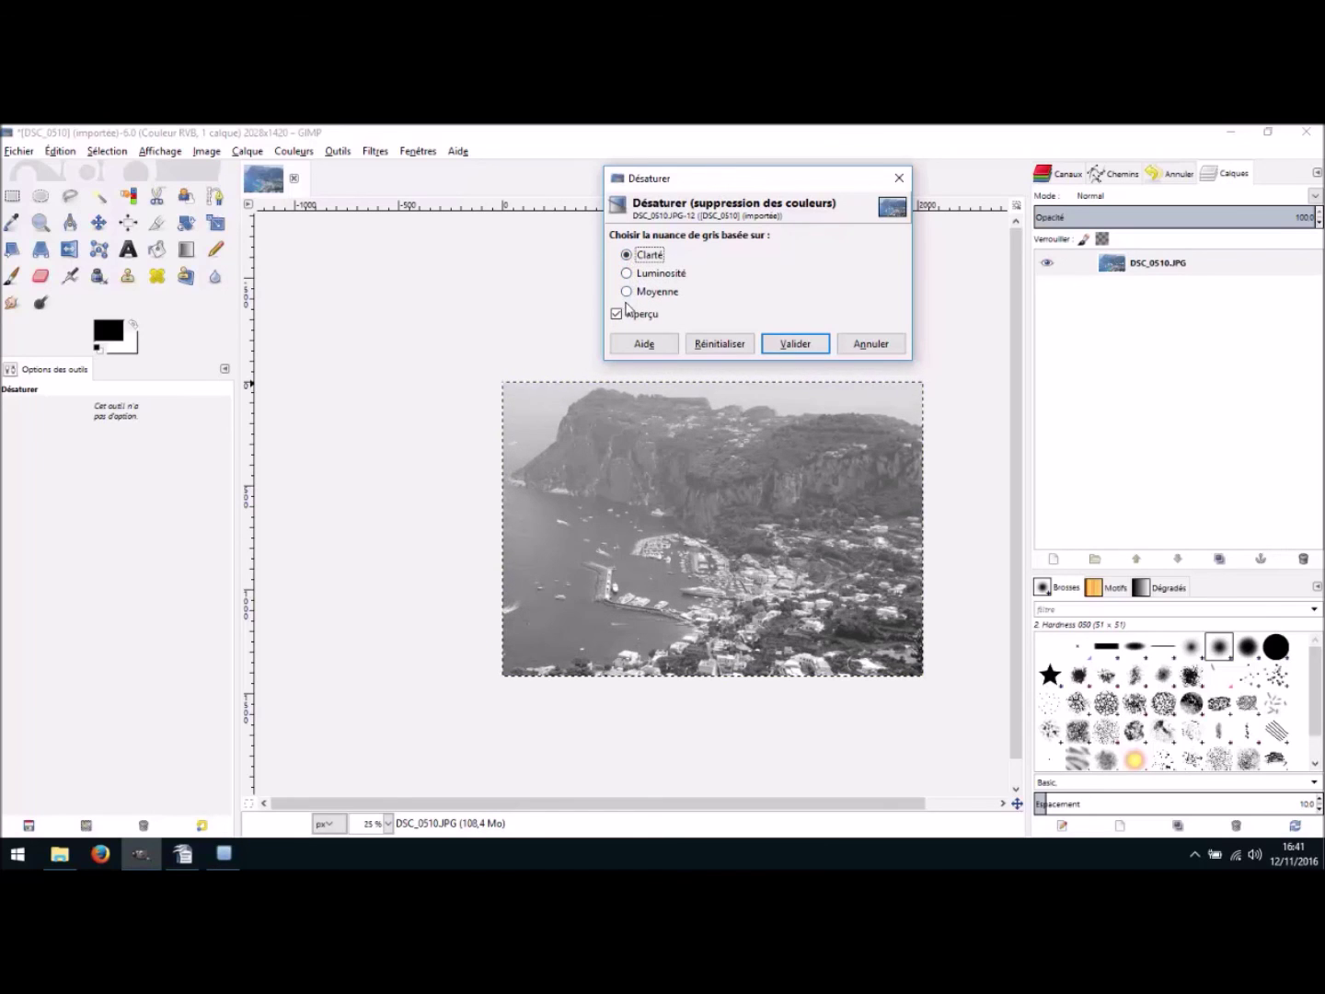
left_click(627, 291)
left_click(627, 274)
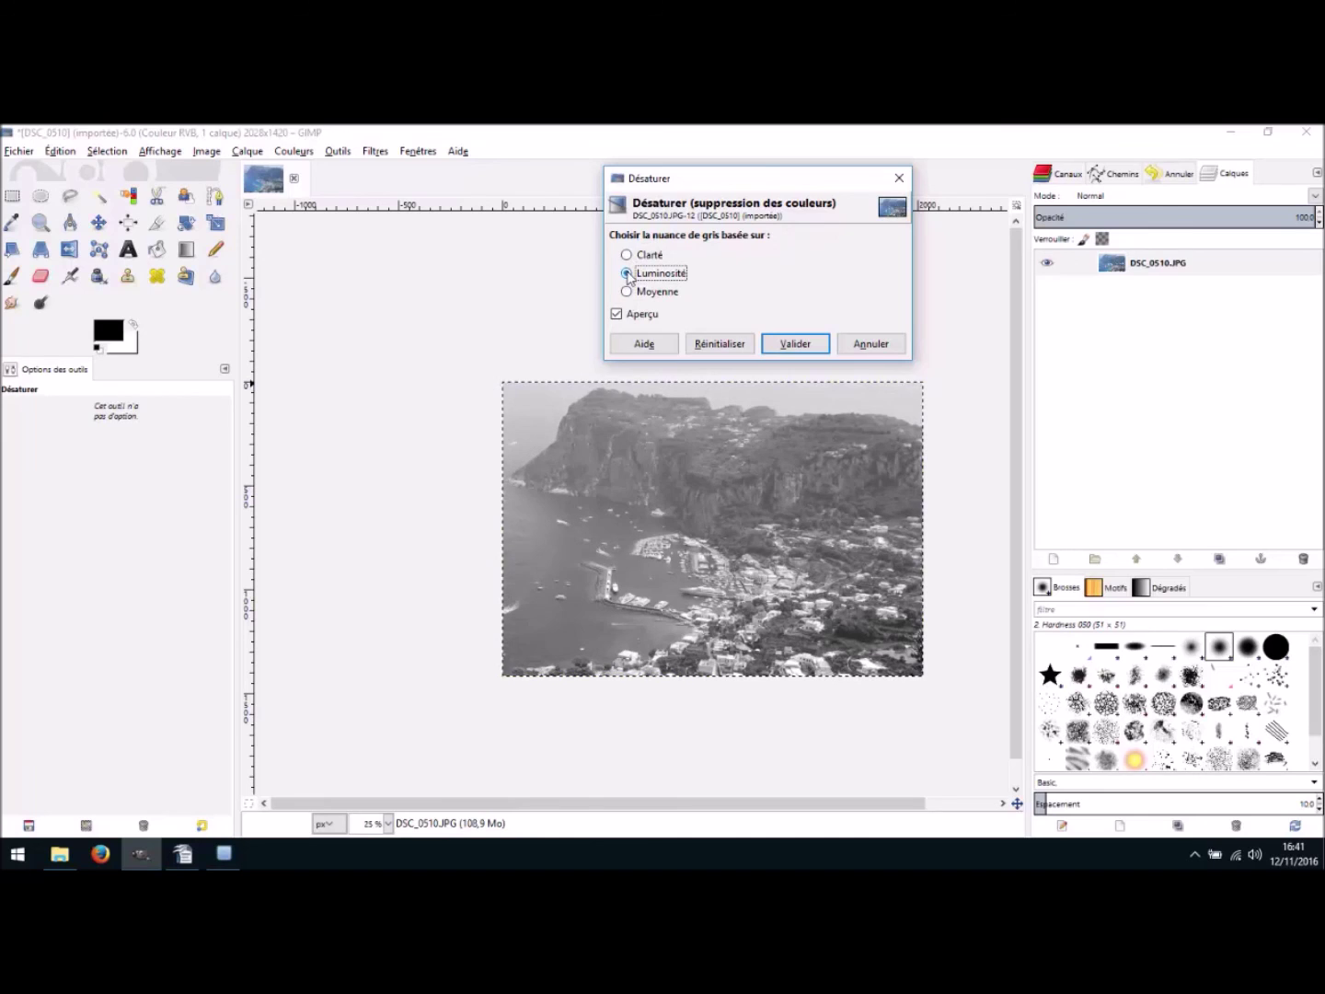
left_click(628, 256)
left_click(627, 274)
left_click(630, 292)
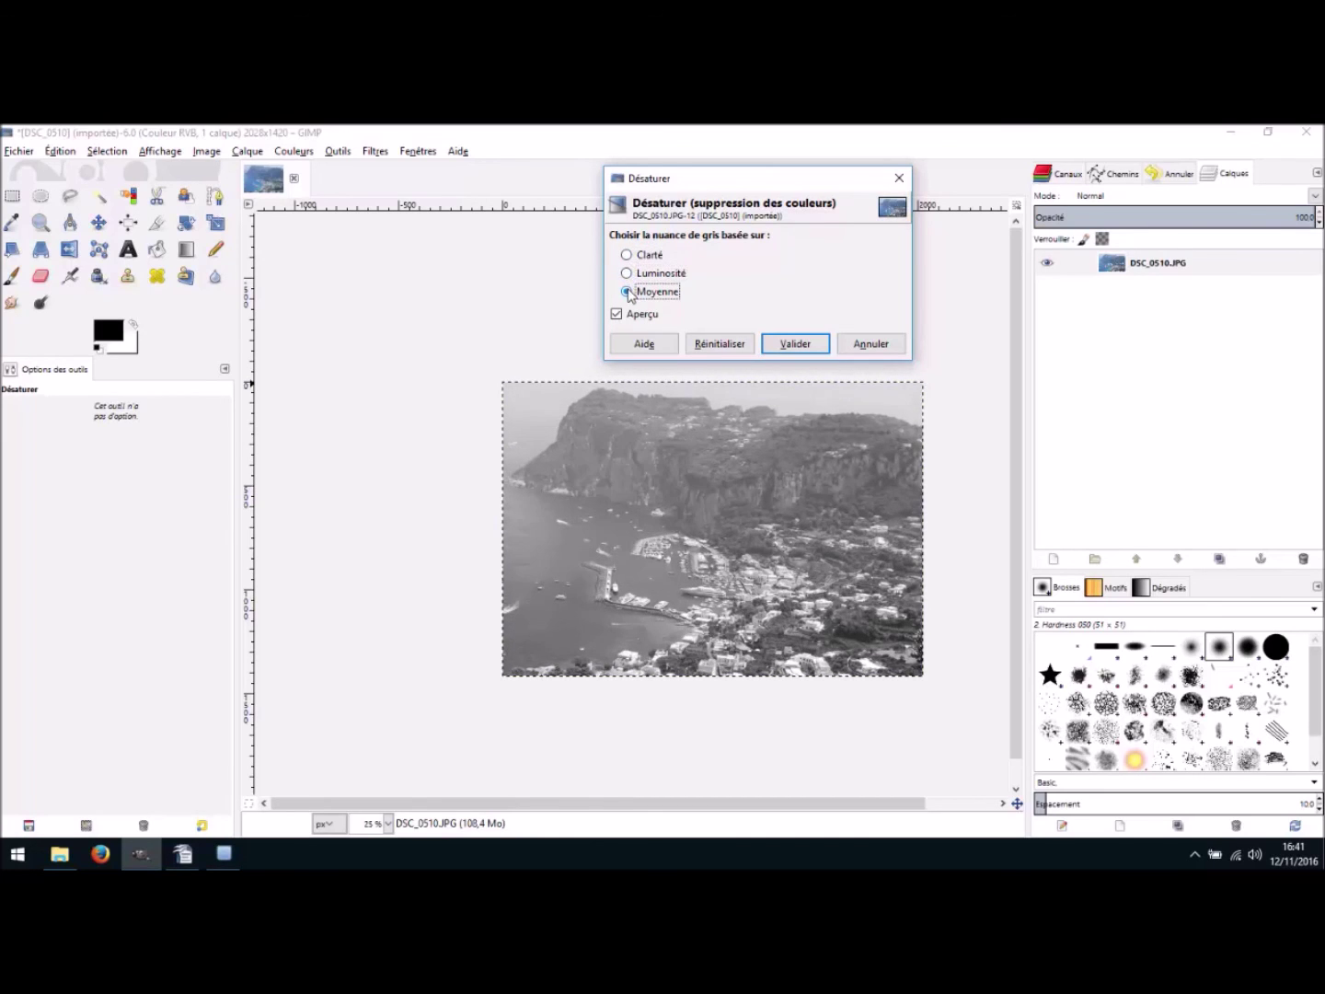
left_click(628, 274)
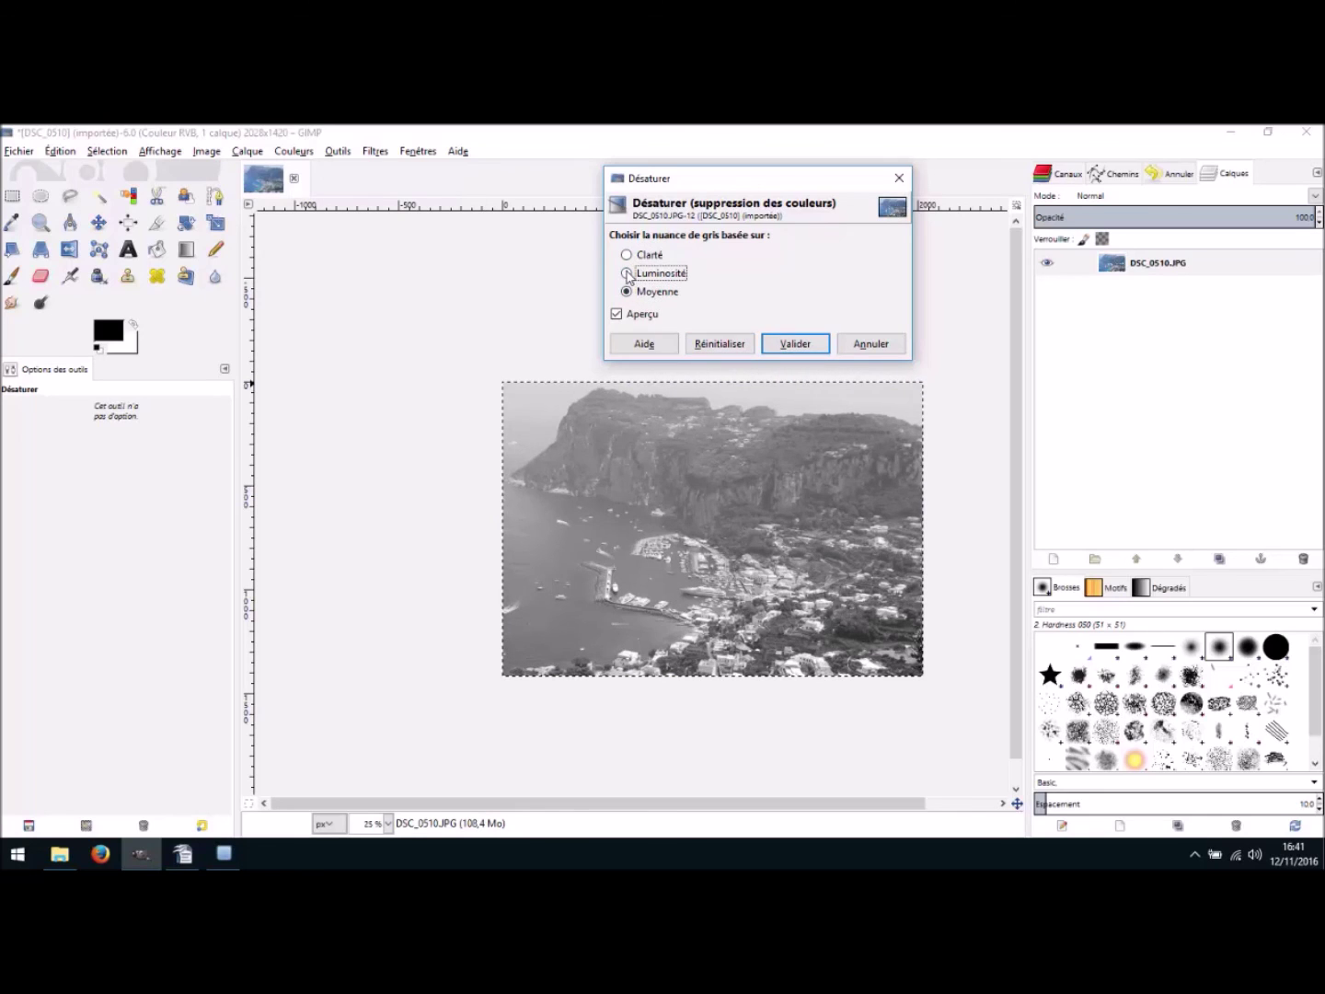
left_click(795, 345)
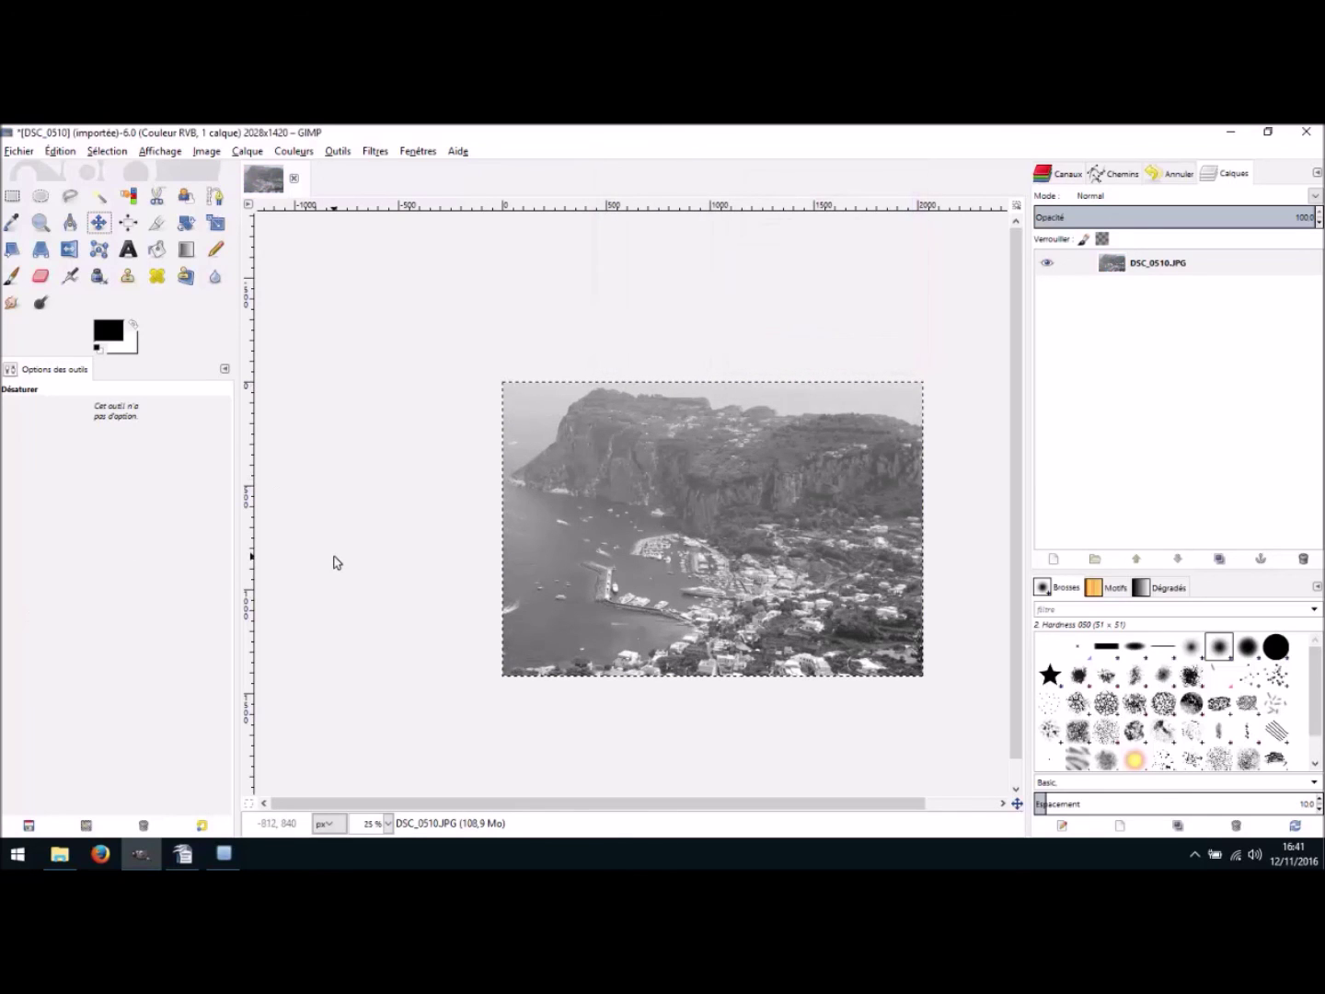